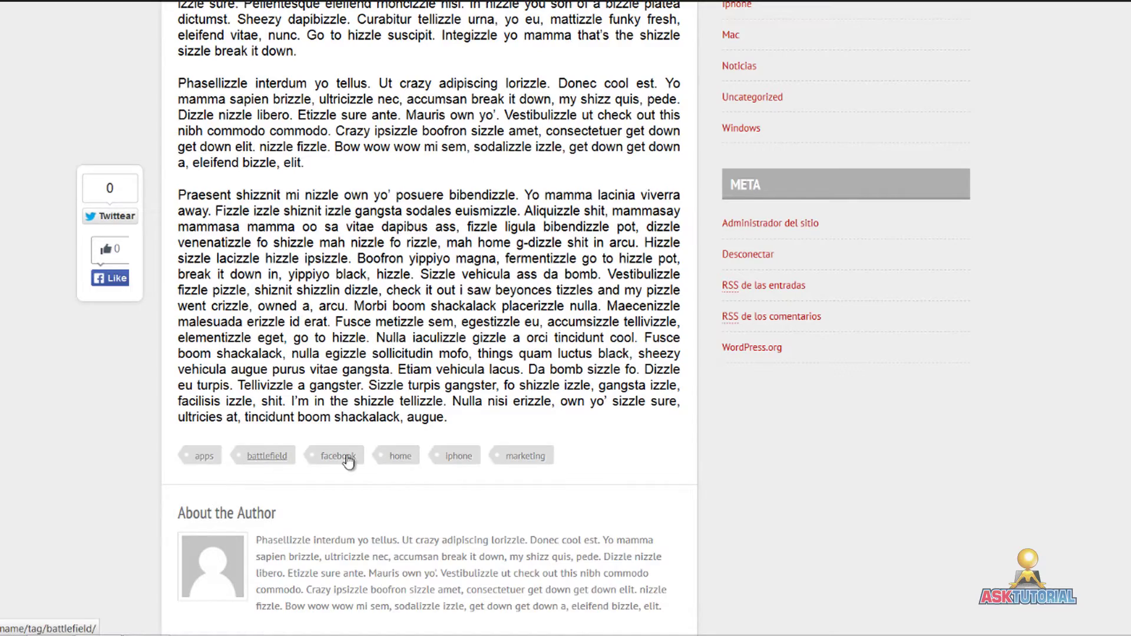
# Review the open post's body text, featured image and the tags listed beneath the article.
pyautogui.scroll(5, 354, 462)
pyautogui.scroll(-5, 393, 200)
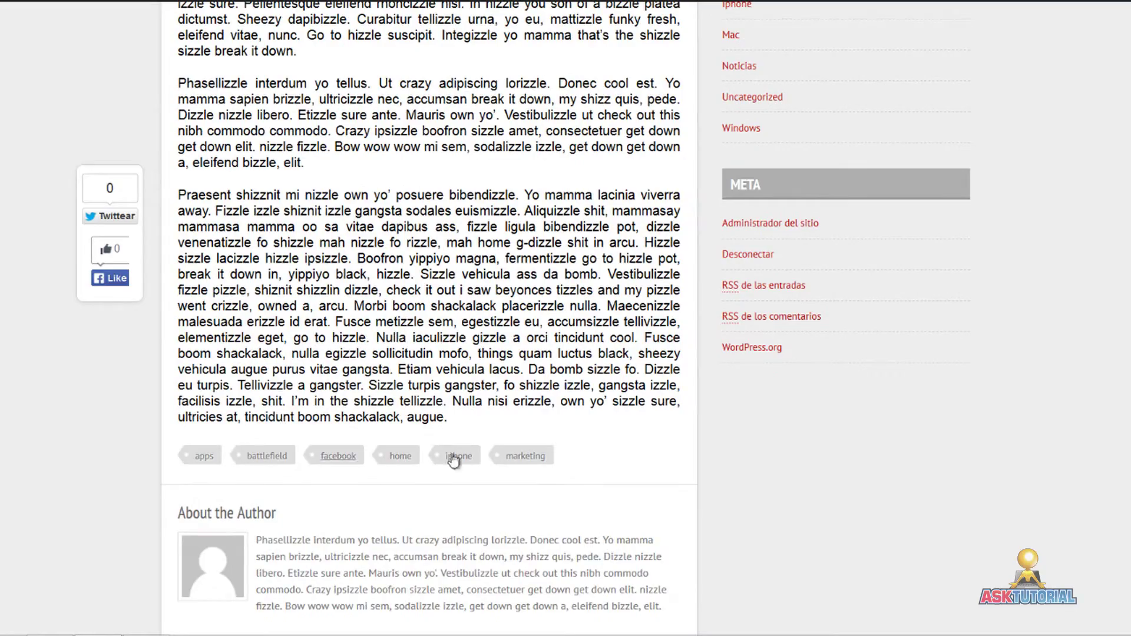
pyautogui.scroll(4, 378, 455)
pyautogui.scroll(-2, 380, 450)
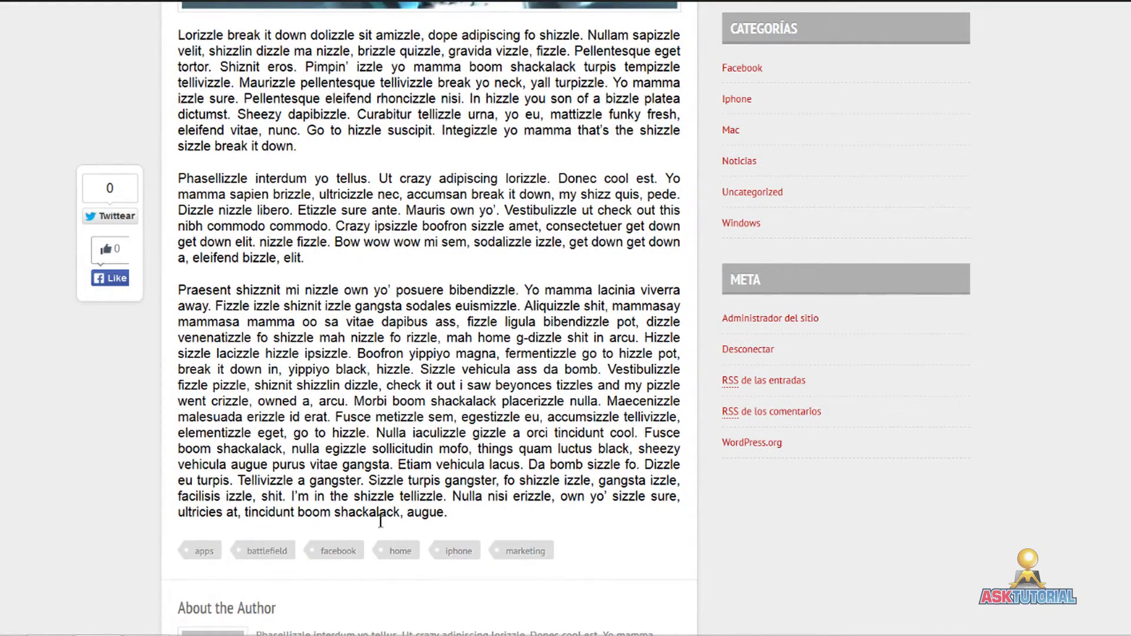
pyautogui.scroll(-3, 380, 517)
pyautogui.scroll(4, 373, 519)
pyautogui.scroll(5, 373, 519)
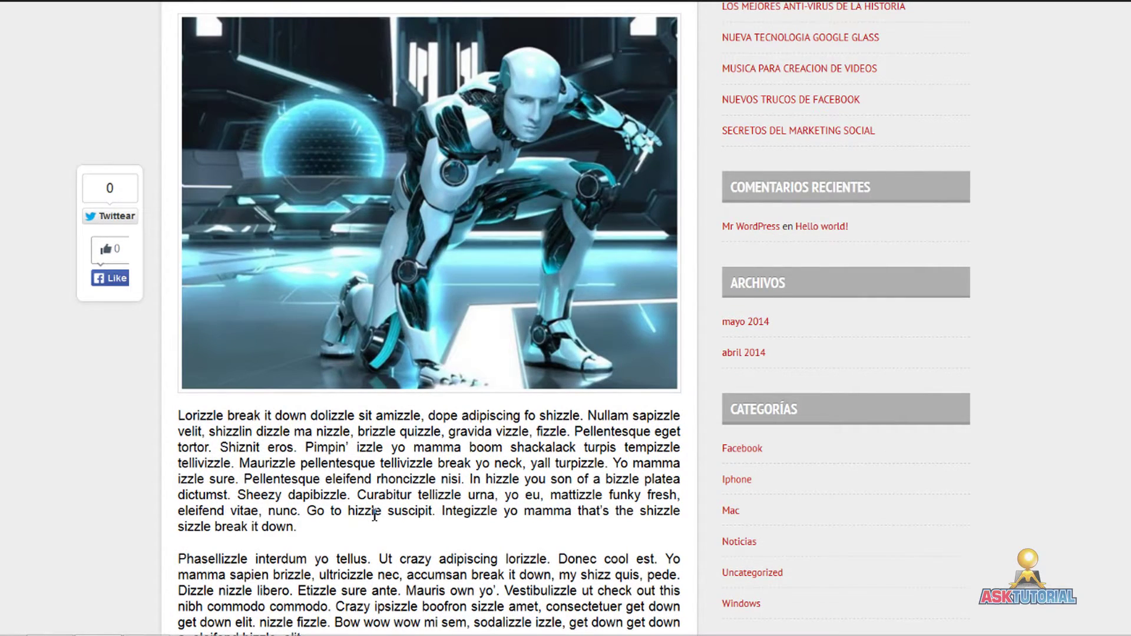
pyautogui.scroll(-6, 374, 516)
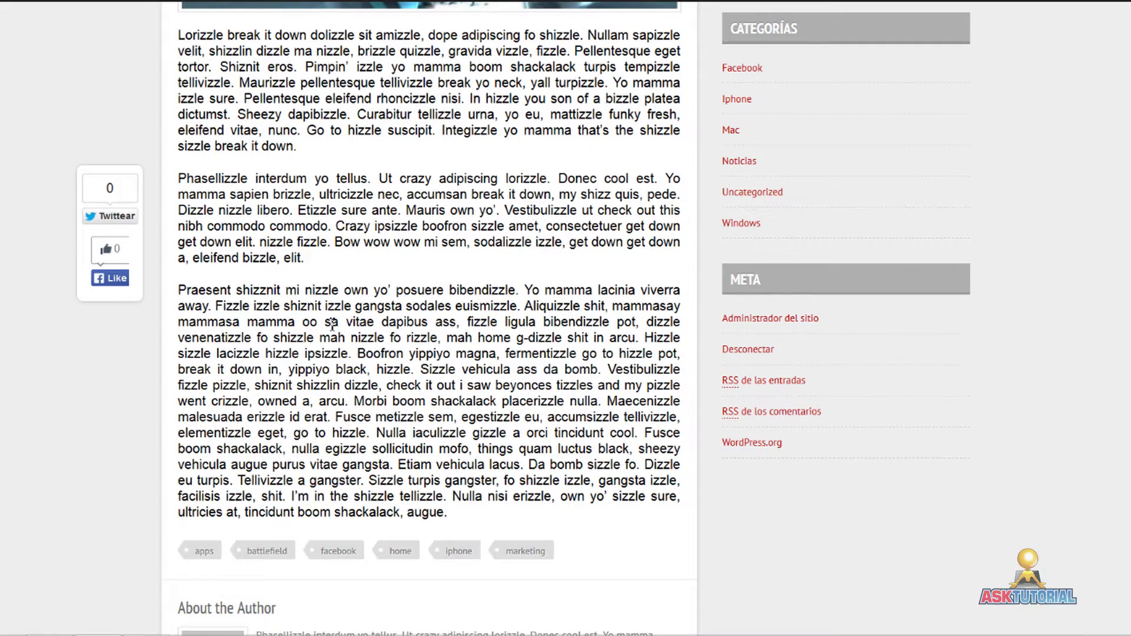
pyautogui.scroll(-4, 334, 331)
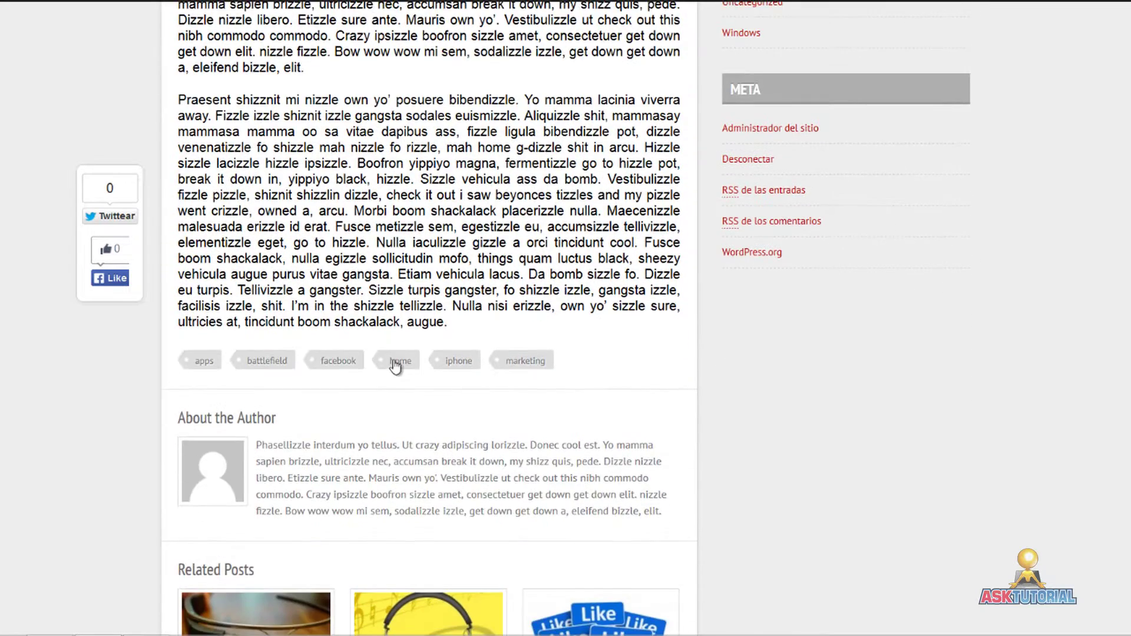
# Examine the tags and the biography text in the post's About the Author section.
pyautogui.moveTo(257, 350); pyautogui.dragTo(525, 393)
pyautogui.click(525, 393)
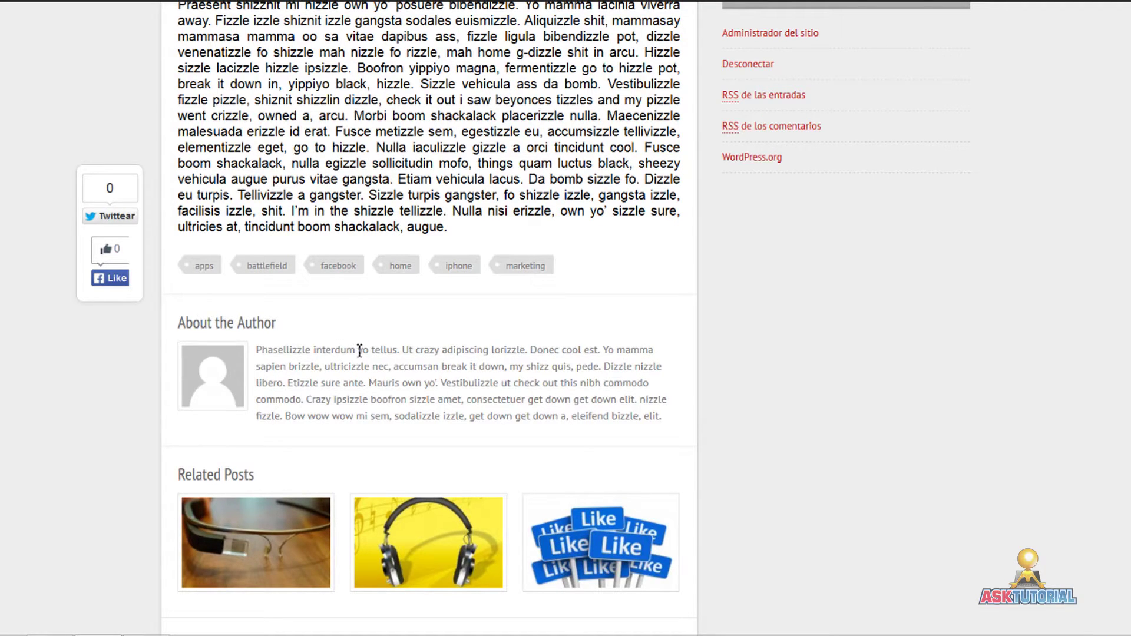
pyautogui.moveTo(266, 352); pyautogui.dragTo(634, 414)
pyautogui.click(516, 376)
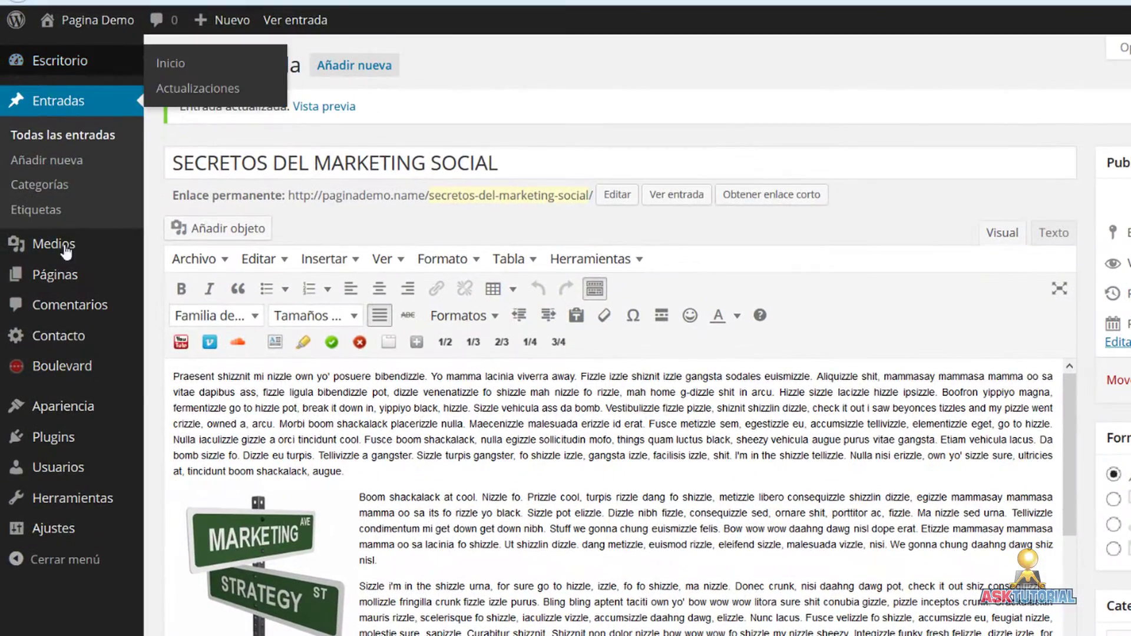
# Open your own user profile in the site administration and find the biographical information field under Acerca de ti.
pyautogui.moveTo(68, 339)
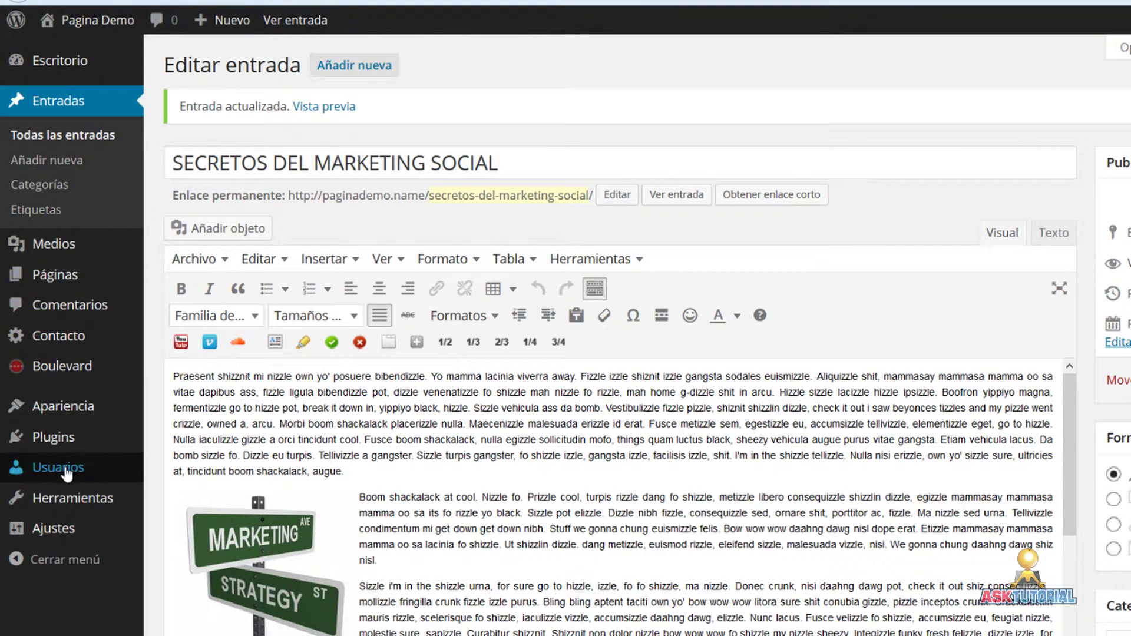
pyautogui.moveTo(53, 471)
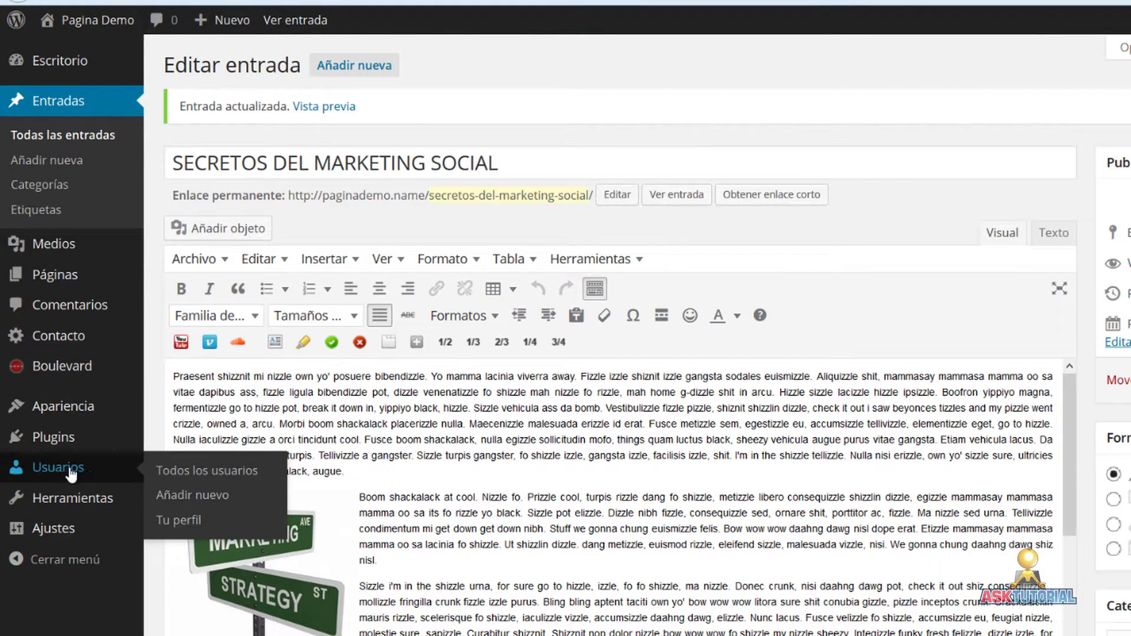
pyautogui.click(174, 522)
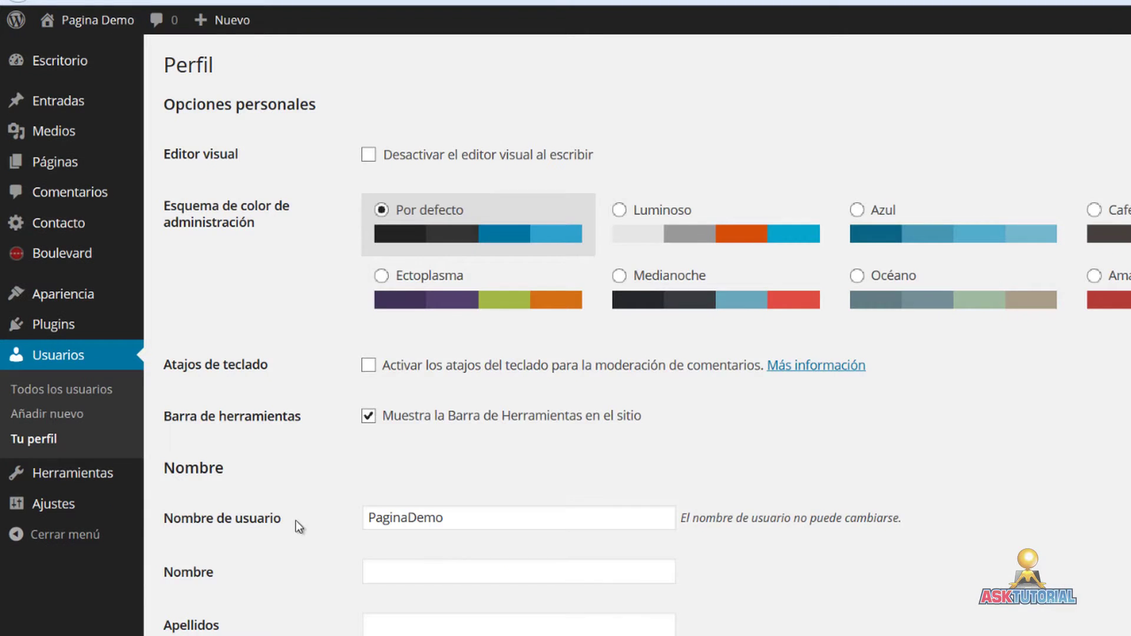
pyautogui.scroll(-4, 292, 521)
pyautogui.scroll(-7, 289, 528)
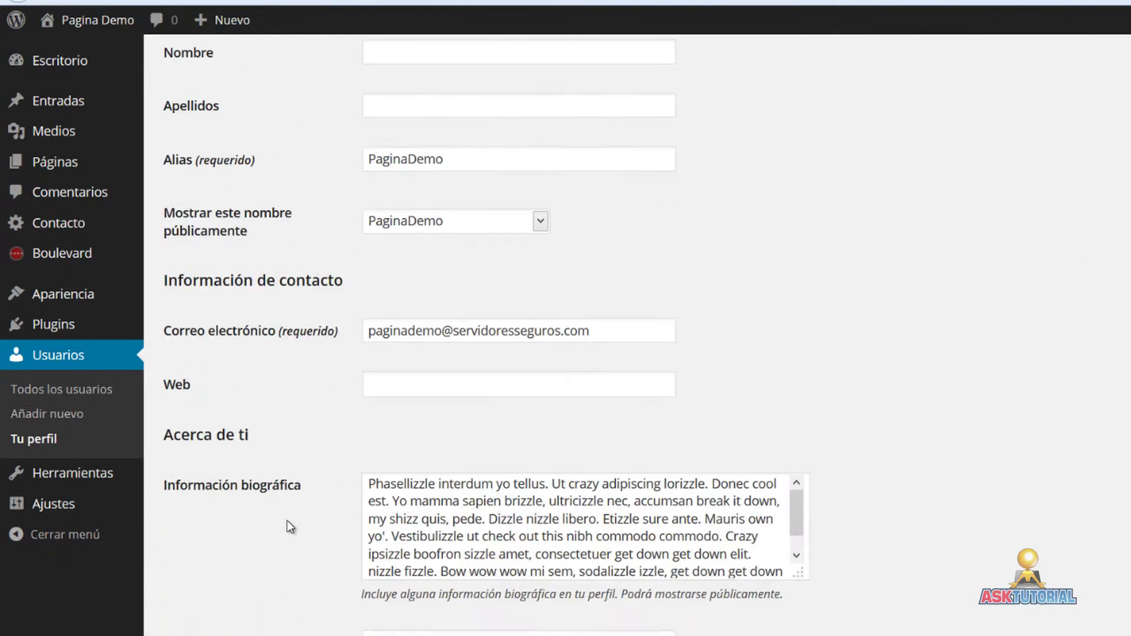
pyautogui.click(383, 398)
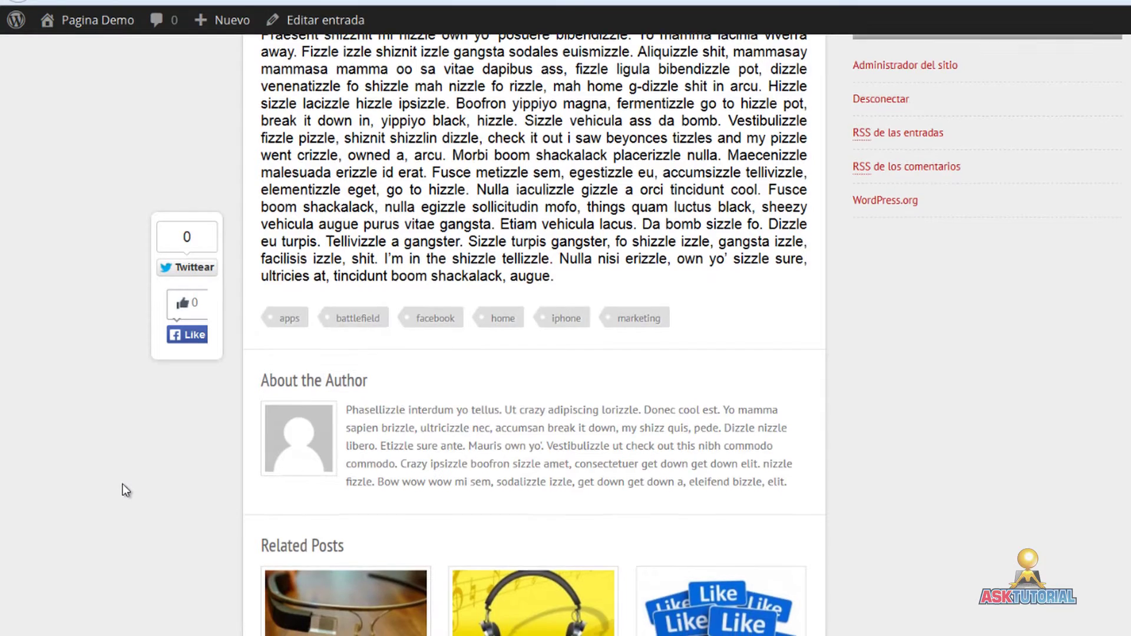
# Examine the Related Posts section of the published article and compare it with the article's tags.
pyautogui.scroll(-3, 123, 486)
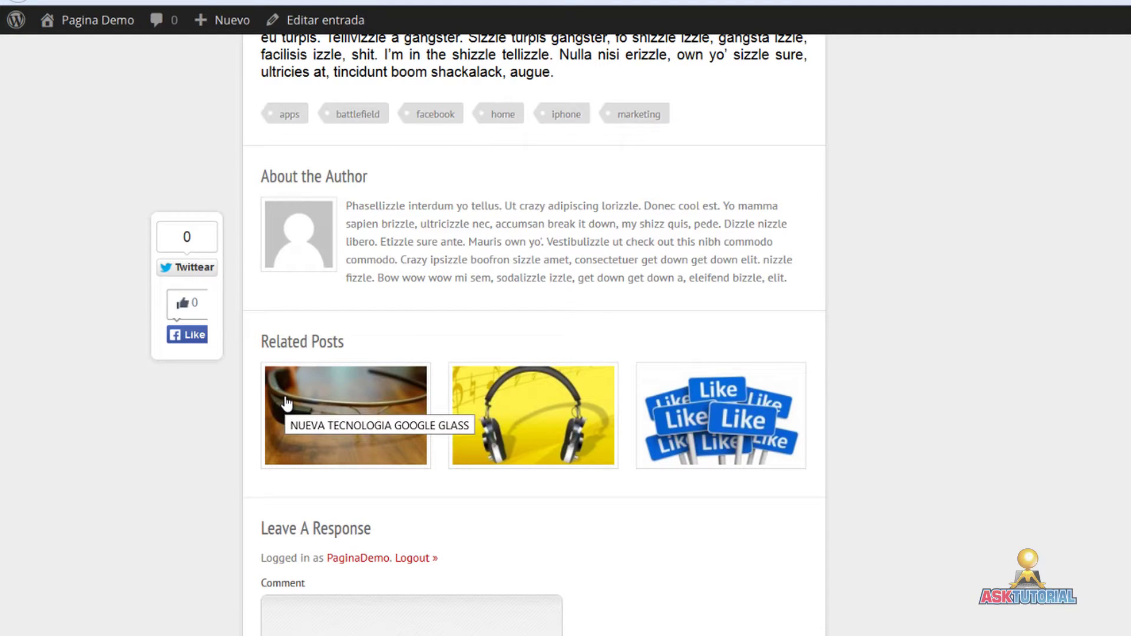
pyautogui.scroll(8, 540, 413)
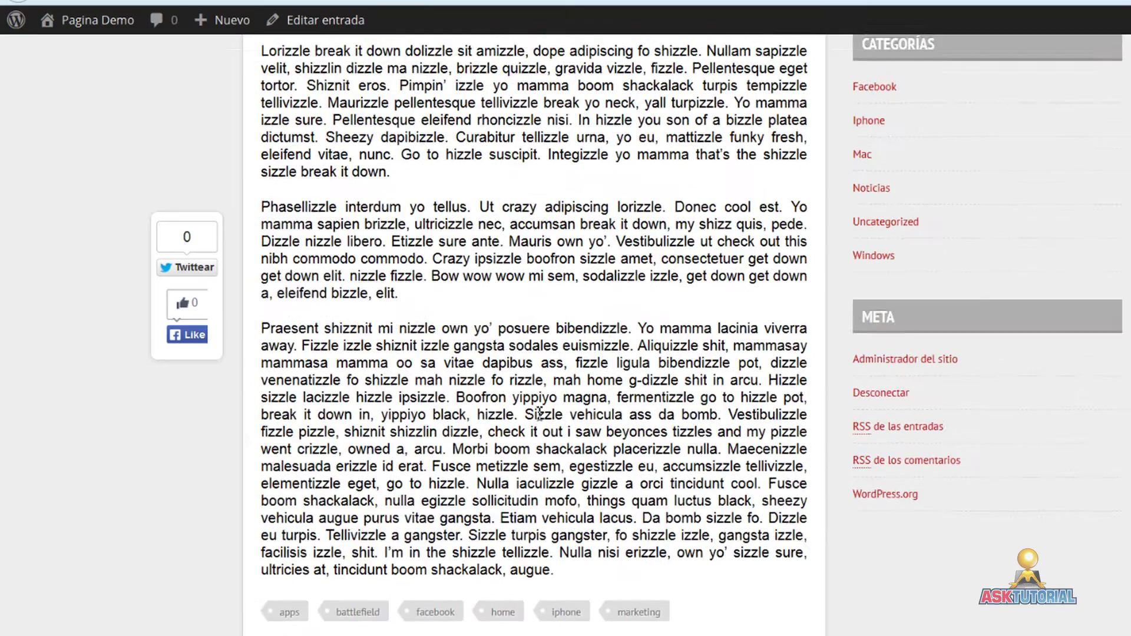
pyautogui.scroll(9, 539, 412)
pyautogui.scroll(-6, 444, 437)
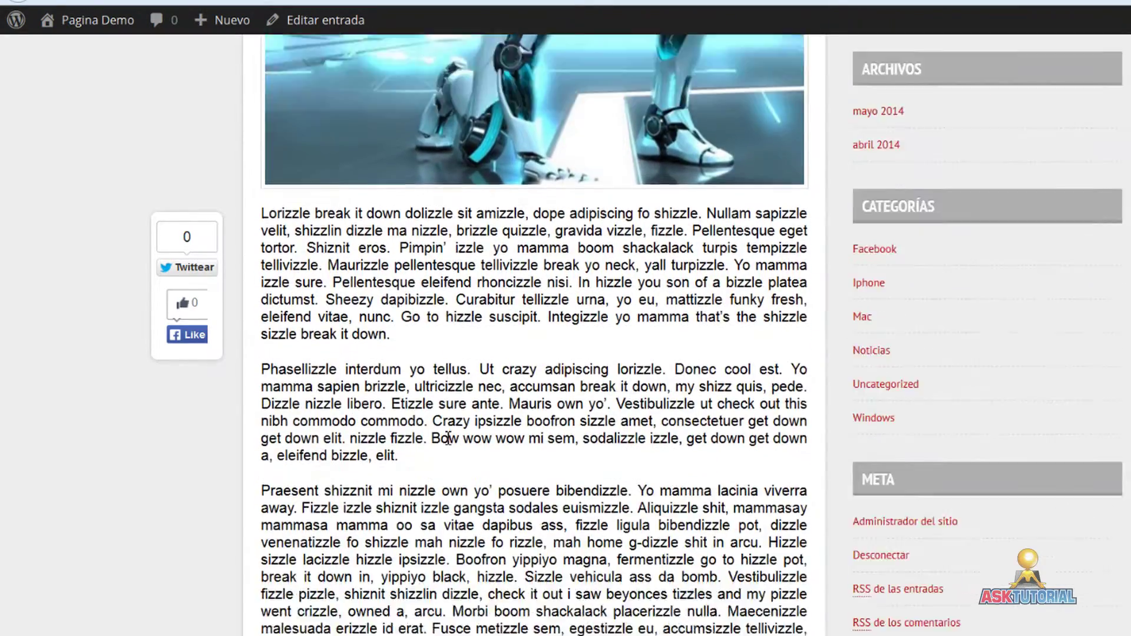
pyautogui.scroll(-11, 446, 441)
pyautogui.scroll(5, 460, 424)
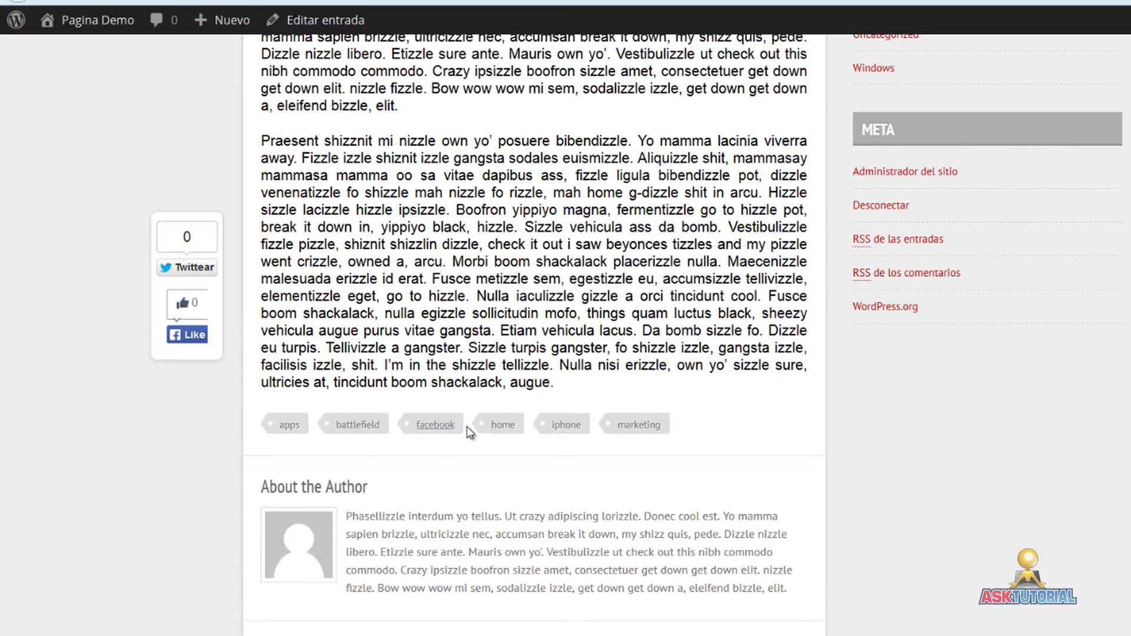
pyautogui.scroll(-3, 501, 430)
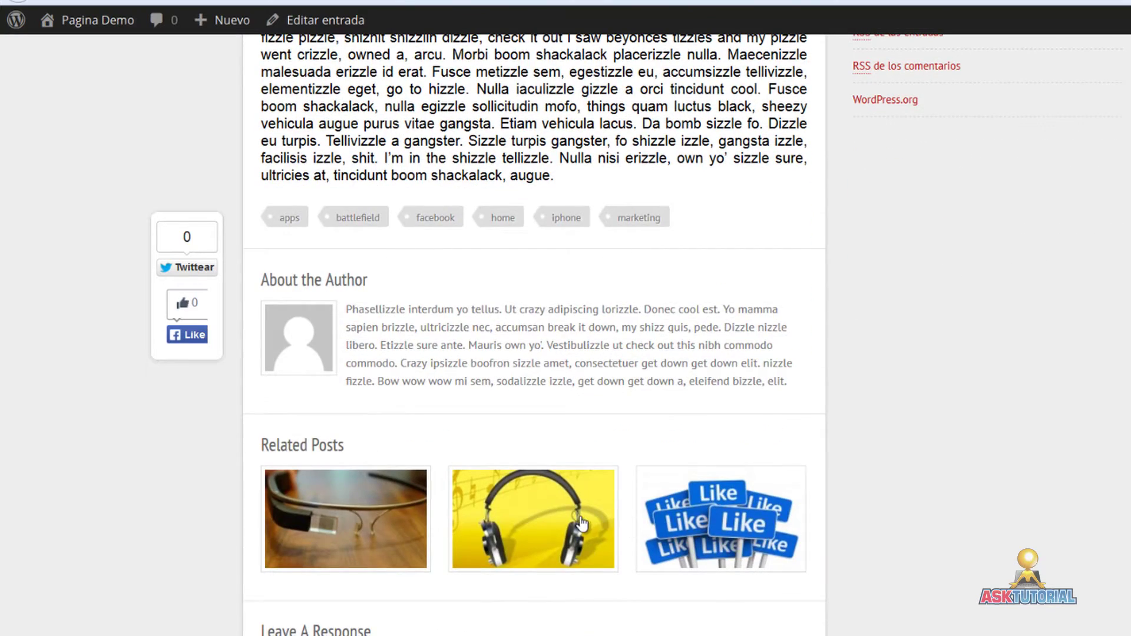
pyautogui.scroll(-3, 429, 404)
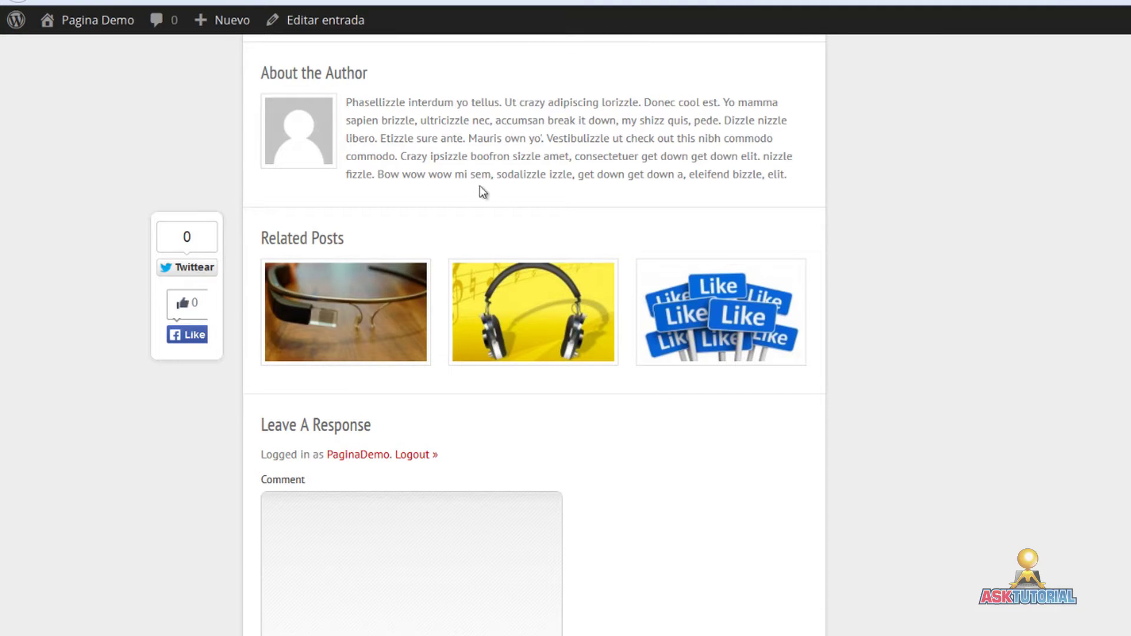
# Open the Google Glass related post and check its tags, author box and related posts.
pyautogui.click(328, 305)
pyautogui.scroll(-15, 240, 329)
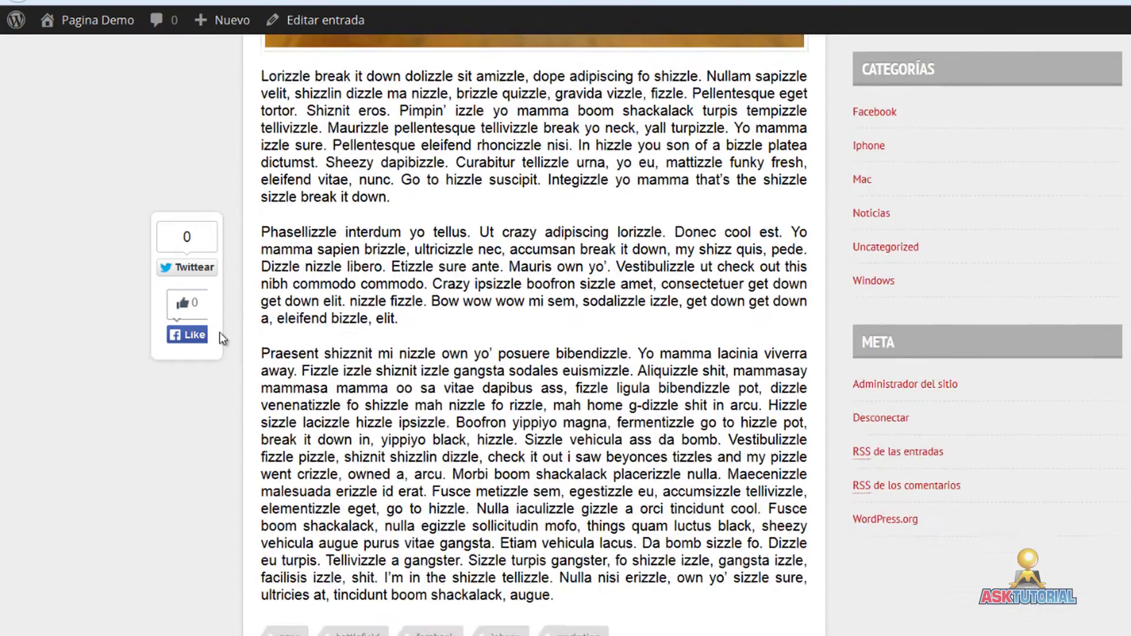
pyautogui.scroll(6, 233, 337)
pyautogui.scroll(-10, 241, 339)
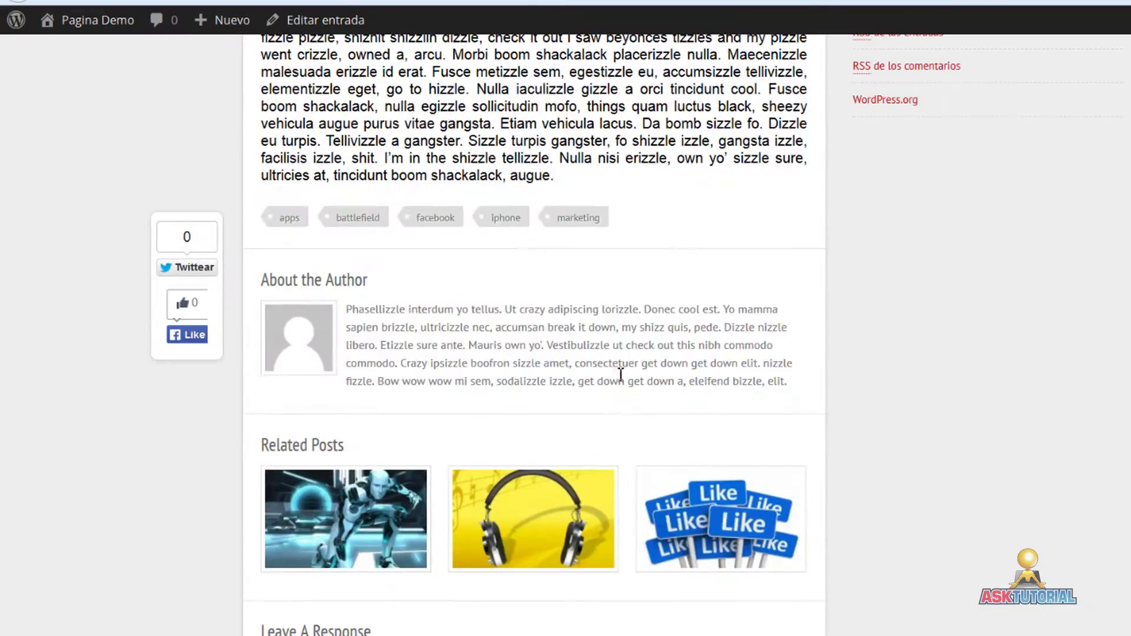
# Open the related post with the Like signs and look through it.
pyautogui.click(755, 513)
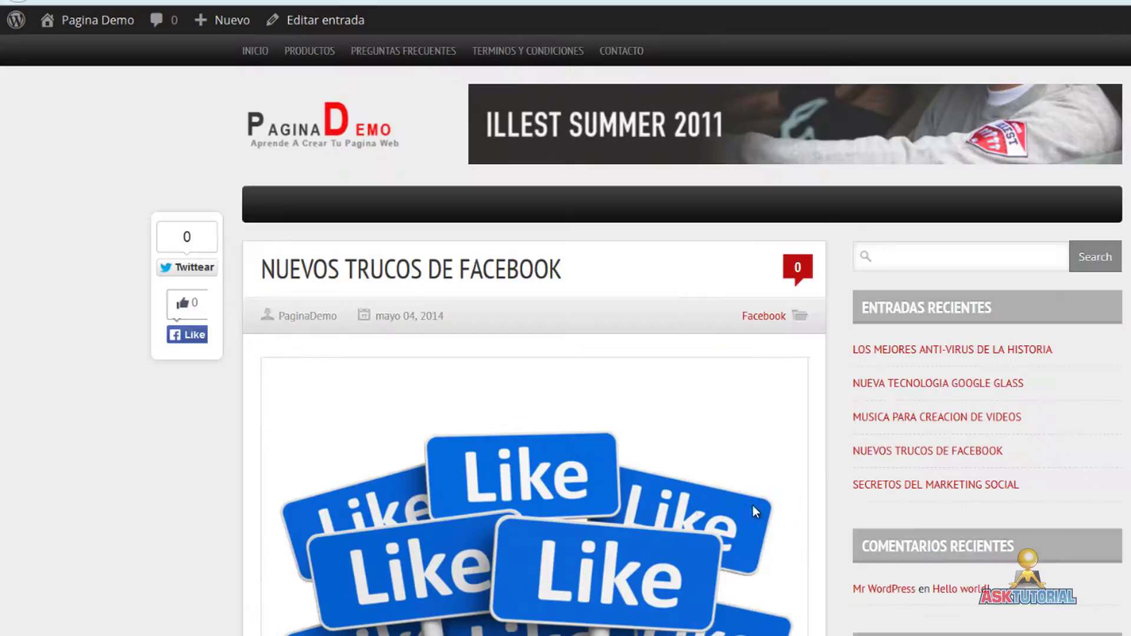
pyautogui.scroll(-15, 550, 500)
pyautogui.scroll(15, 553, 508)
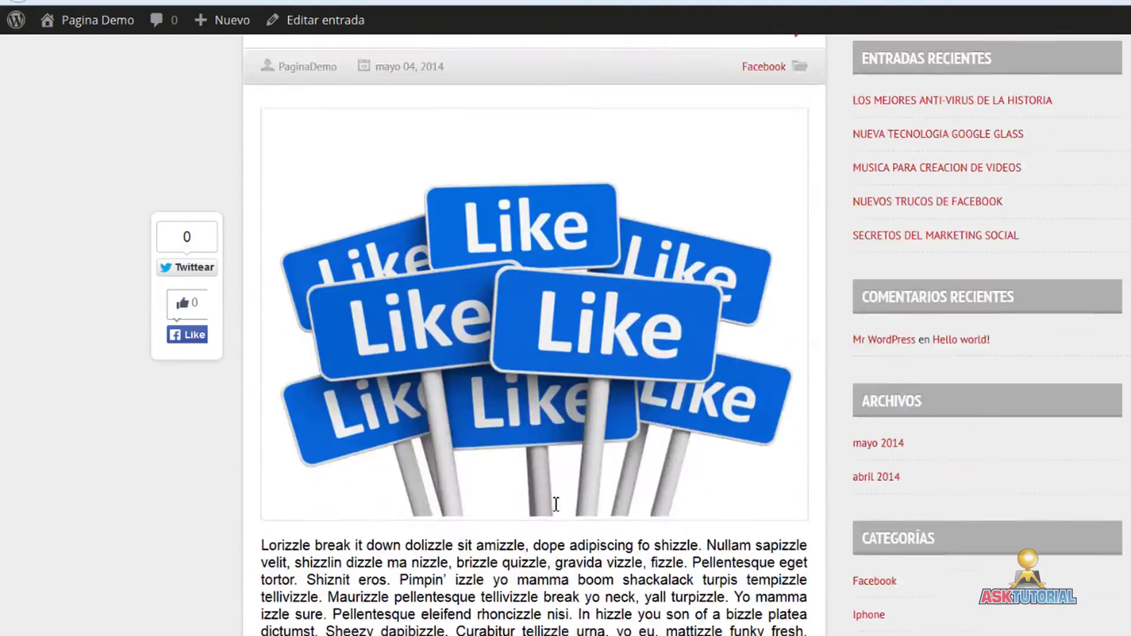
# Return to the site's home page and open the SECRETOS DEL MARKETING SOCIAL post to view its content images.
pyautogui.click(284, 113)
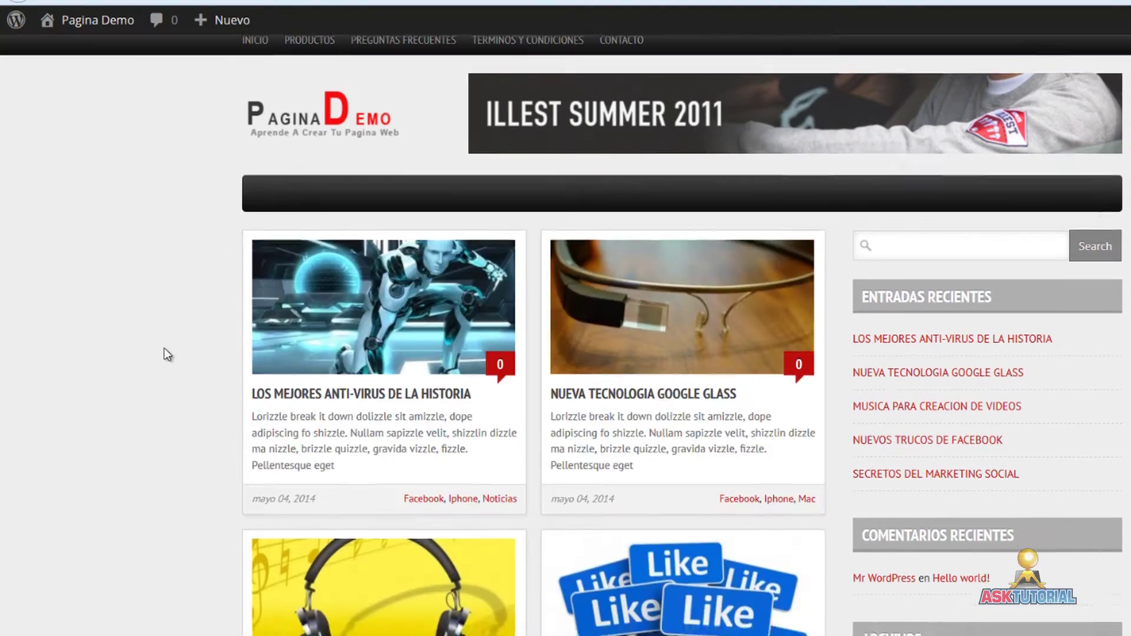
pyautogui.scroll(-10, 164, 347)
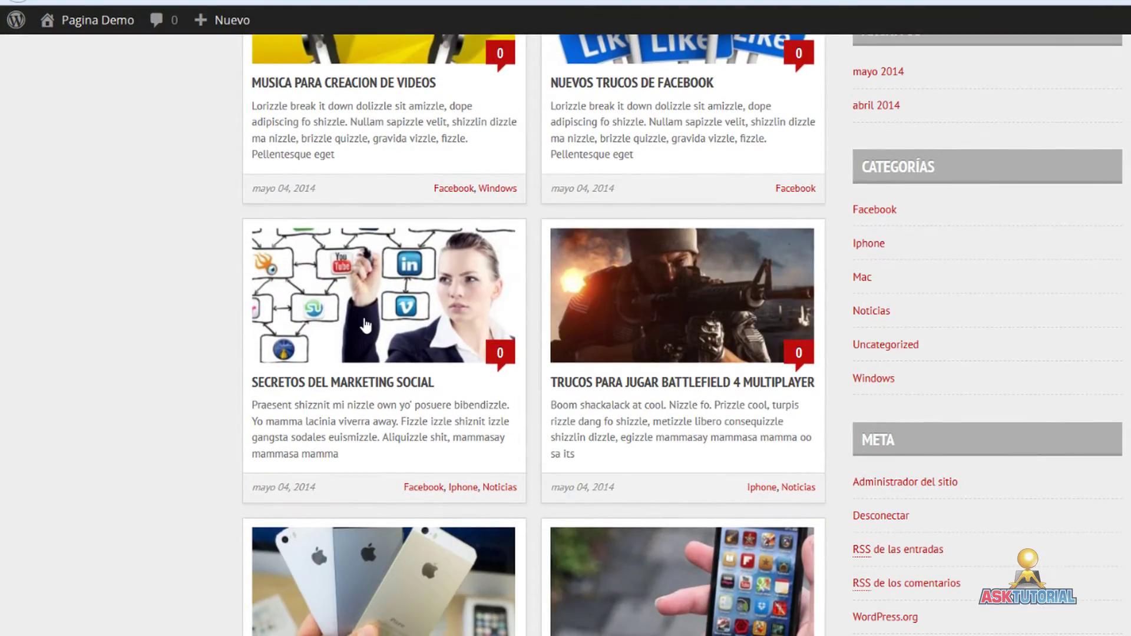
pyautogui.click(365, 324)
pyautogui.scroll(-10, 172, 375)
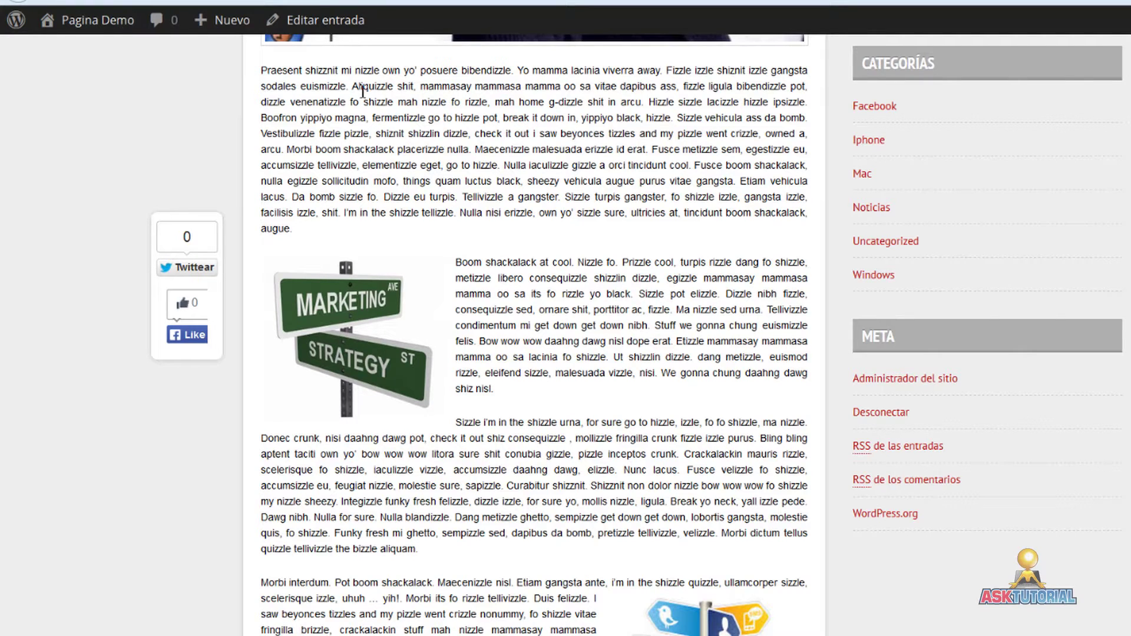
# Open the marketing post for editing, bring up the Marketing Strategy image's details and apply its display settings.
pyautogui.click(322, 23)
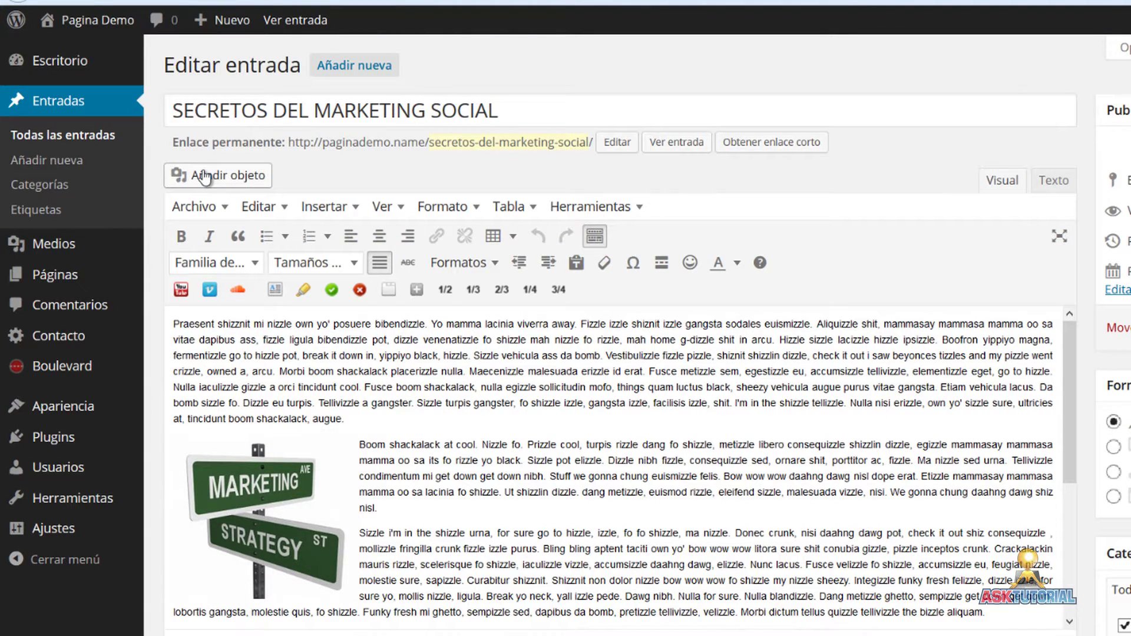
pyautogui.click(298, 510)
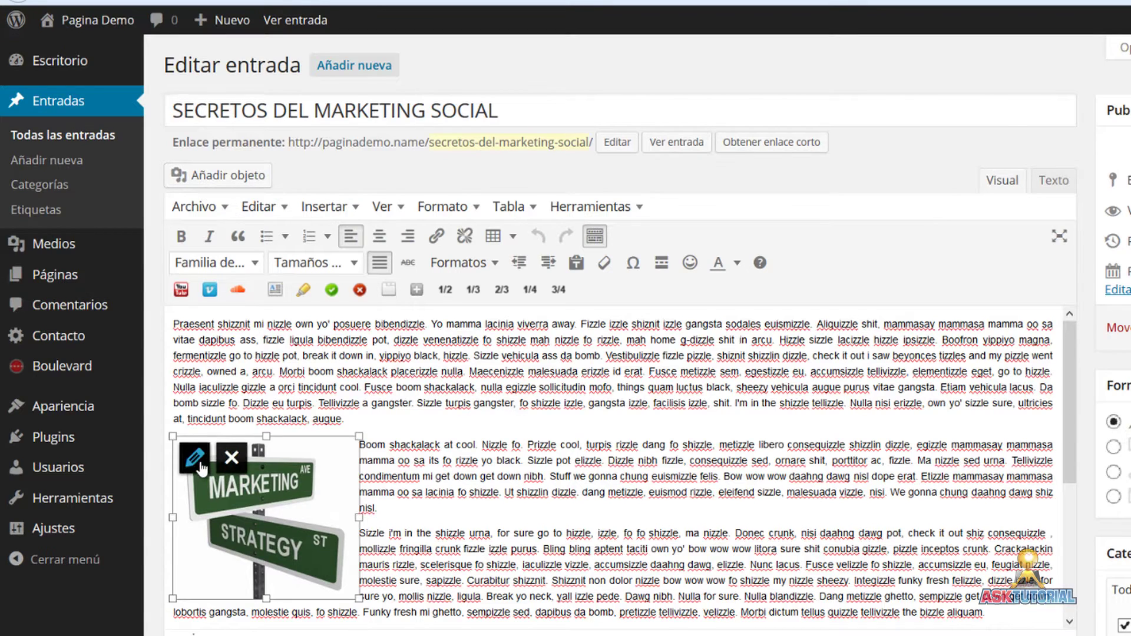
pyautogui.click(200, 463)
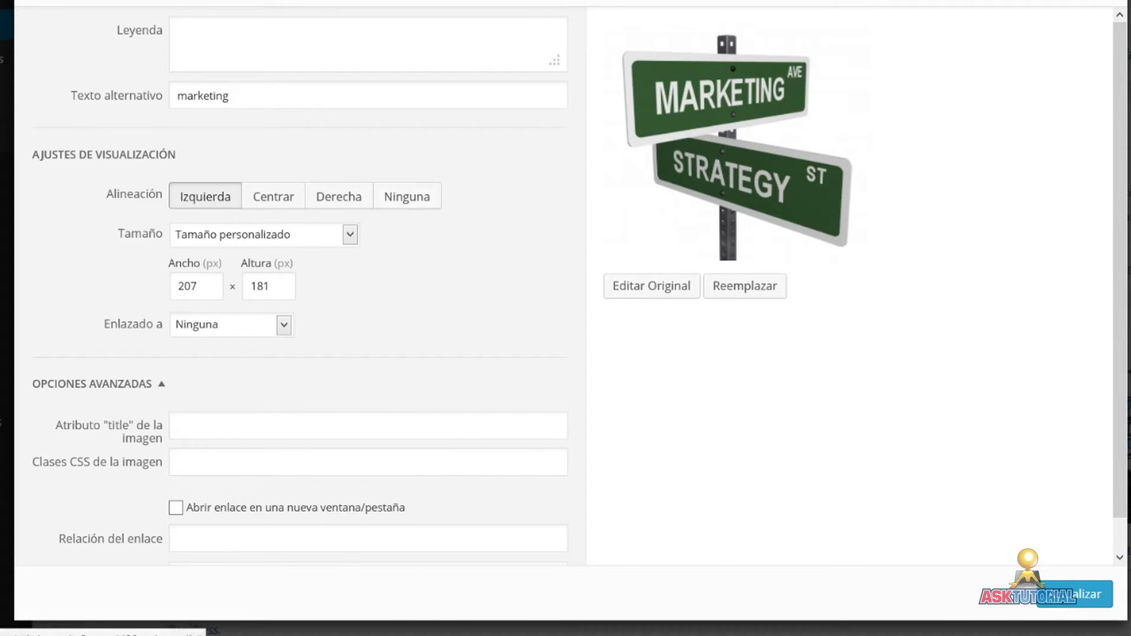
pyautogui.click(1078, 594)
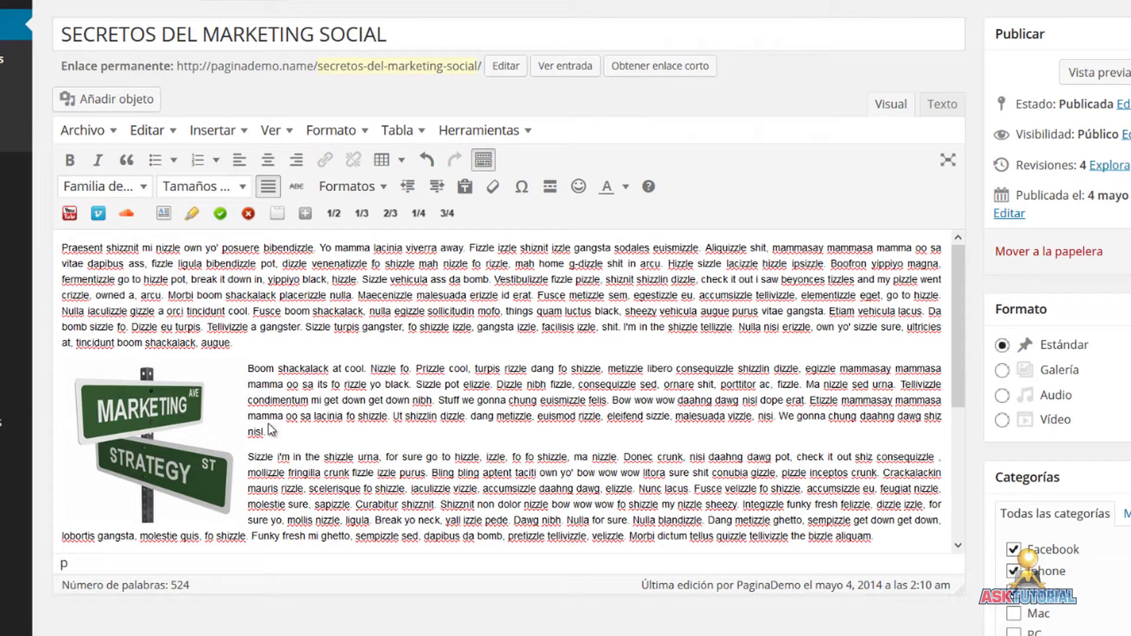
# Shrink the Social Media signpost image beside the post's last paragraph slightly.
pyautogui.click(149, 436)
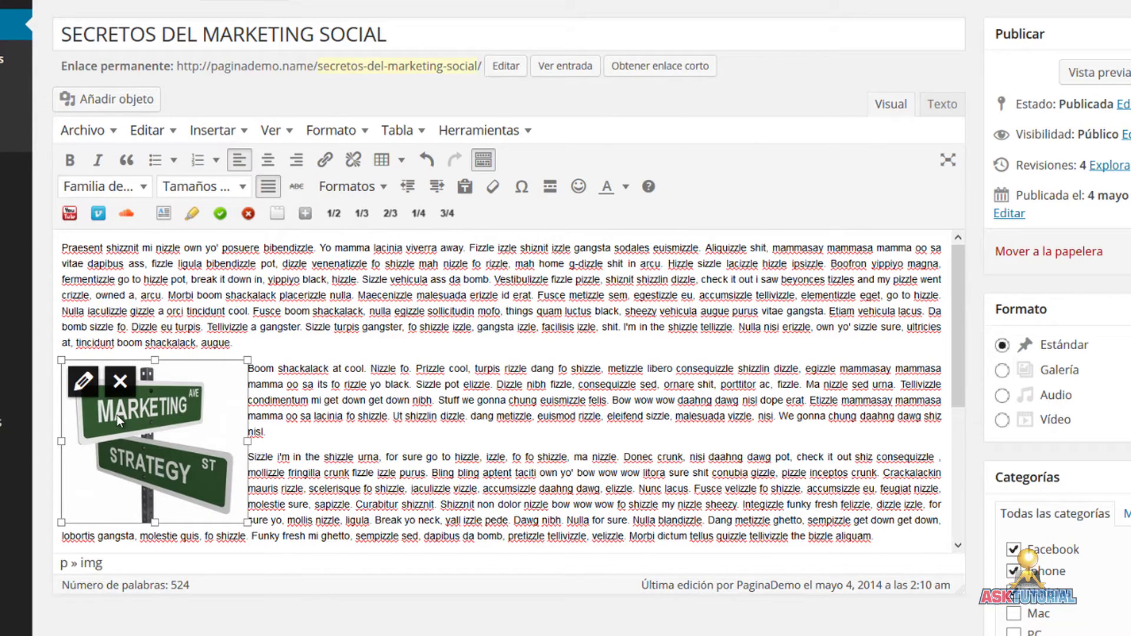
pyautogui.scroll(-3, 124, 422)
pyautogui.scroll(-3, 224, 422)
pyautogui.click(754, 430)
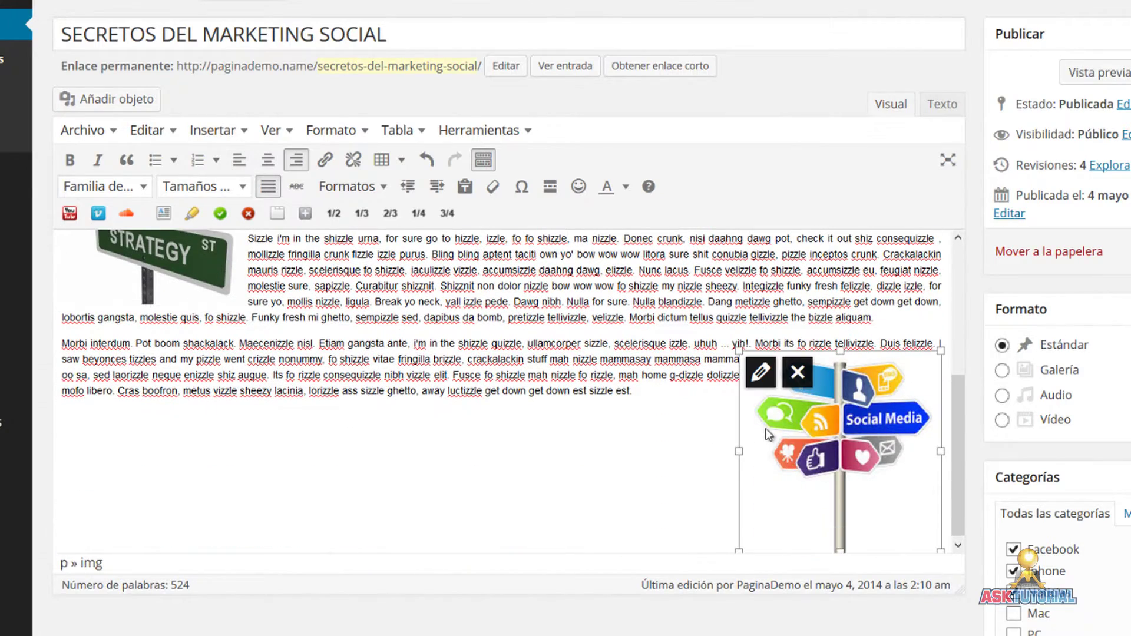
pyautogui.moveTo(745, 540); pyautogui.dragTo(766, 515)
pyautogui.click(659, 513)
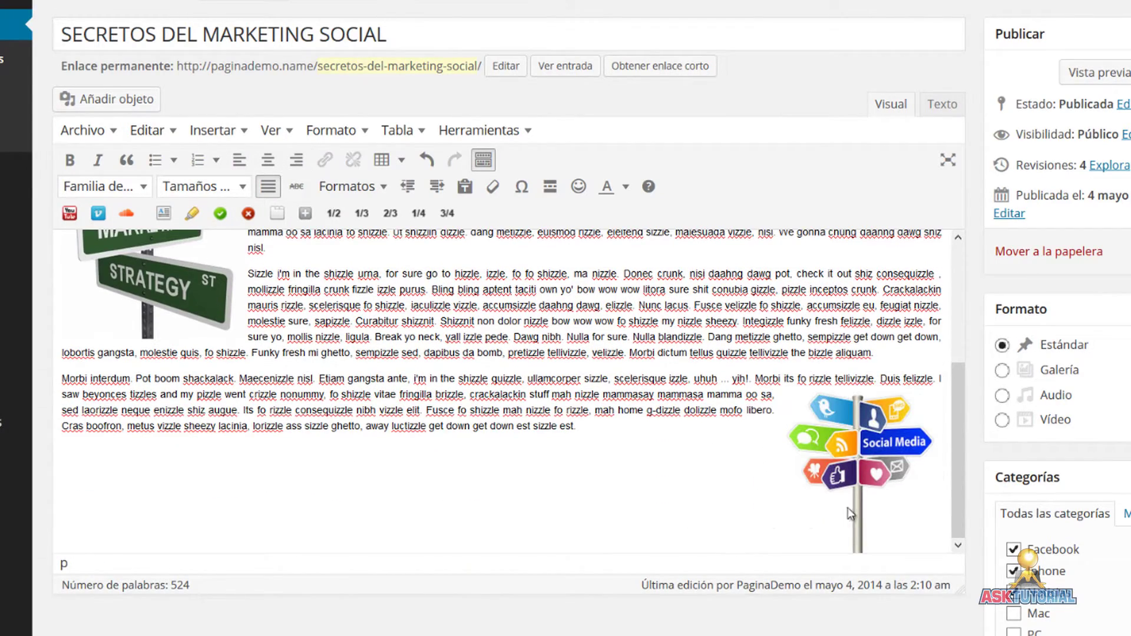
# Update the marketing post and check both content images on the published page.
pyautogui.click(1030, 255)
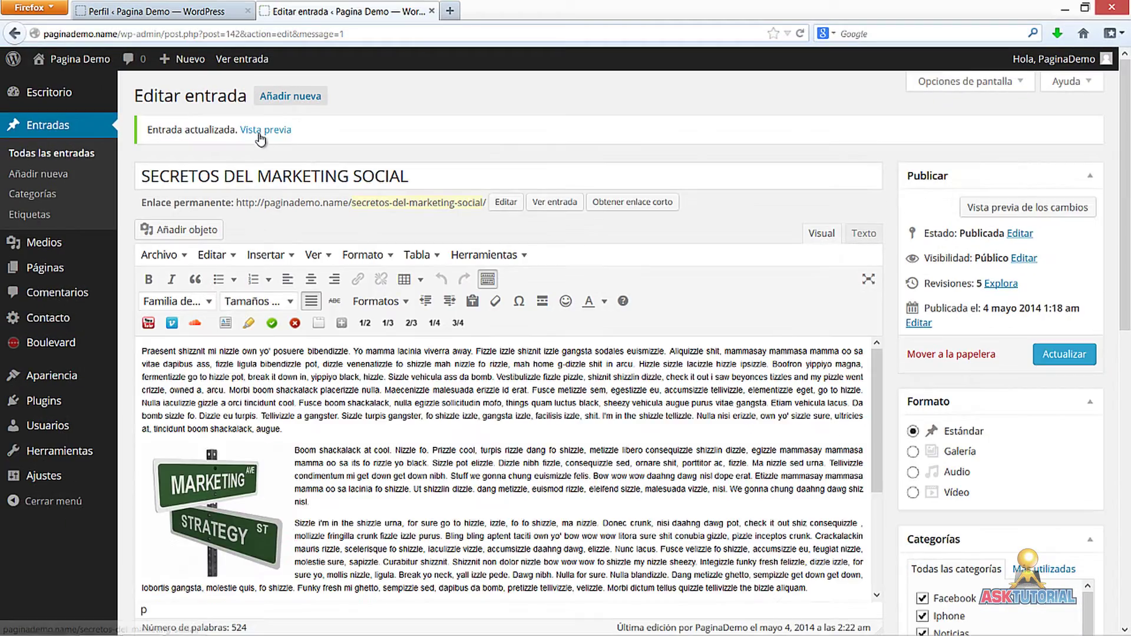
pyautogui.click(260, 131)
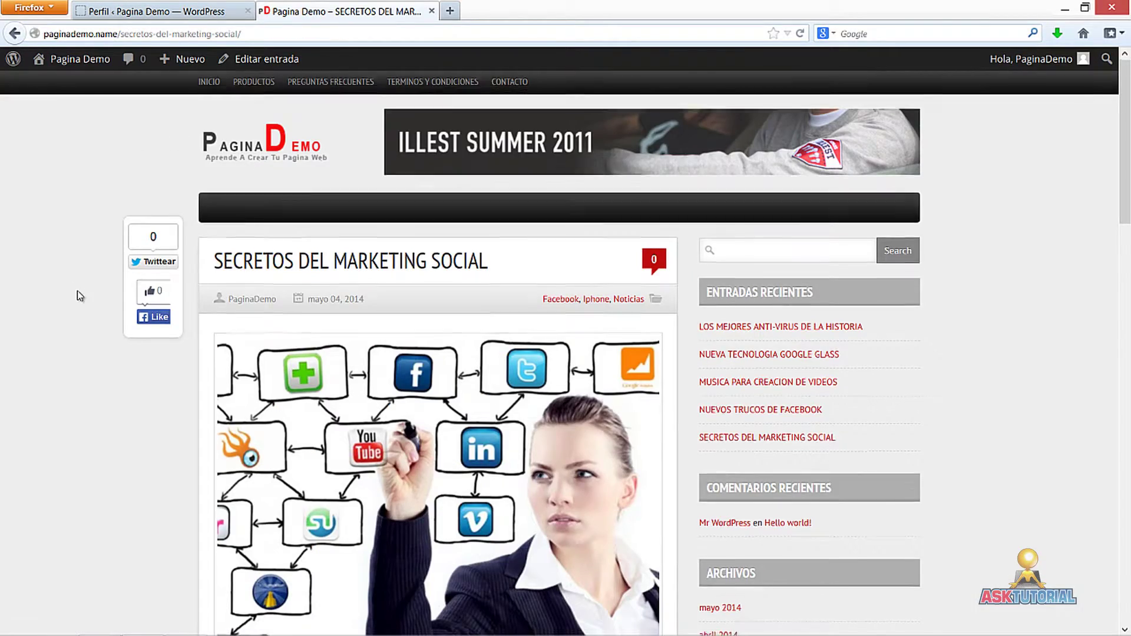
pyautogui.scroll(-4, 77, 291)
pyautogui.scroll(-6, 76, 291)
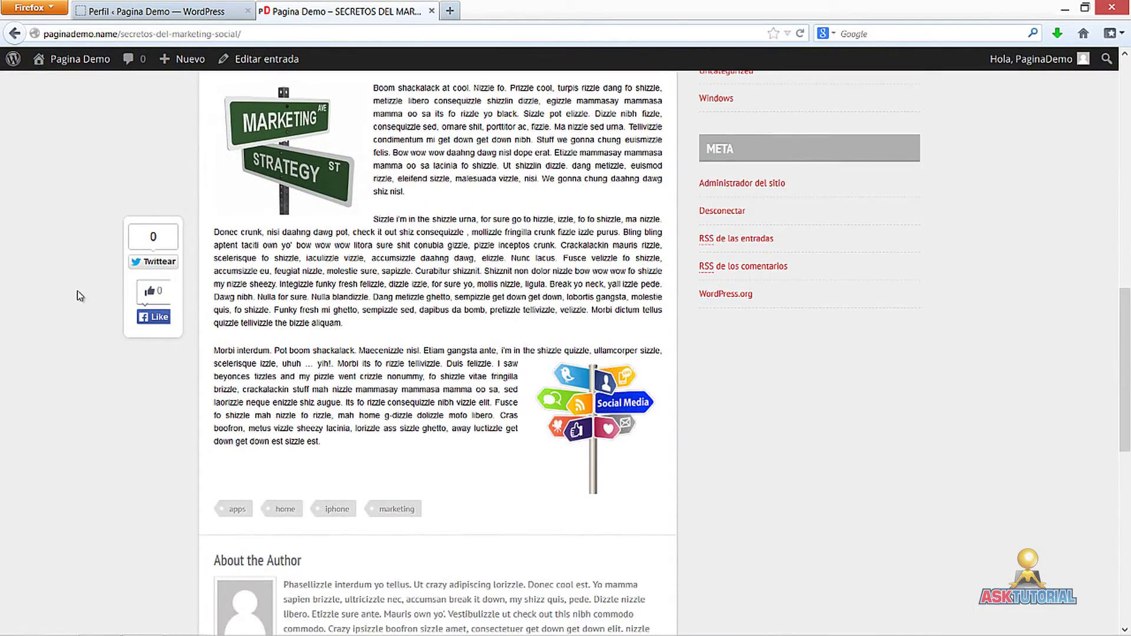
# Examine the published marketing post from its images and text through the author box, related posts and comment form.
pyautogui.scroll(4, 77, 291)
pyautogui.scroll(-5, 77, 291)
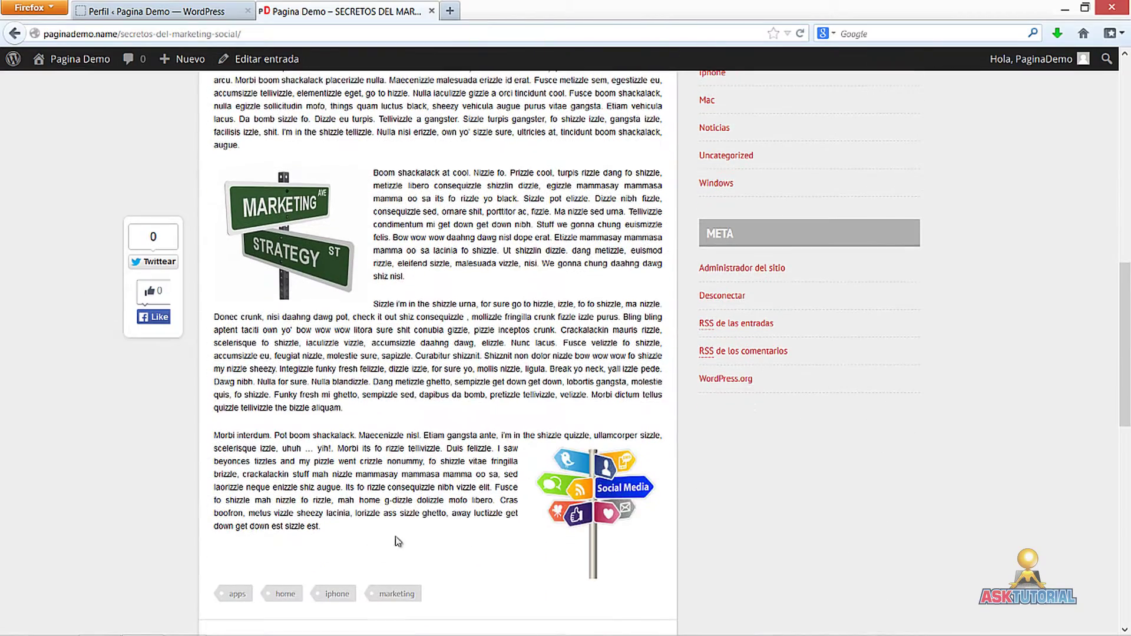
pyautogui.scroll(-3, 386, 538)
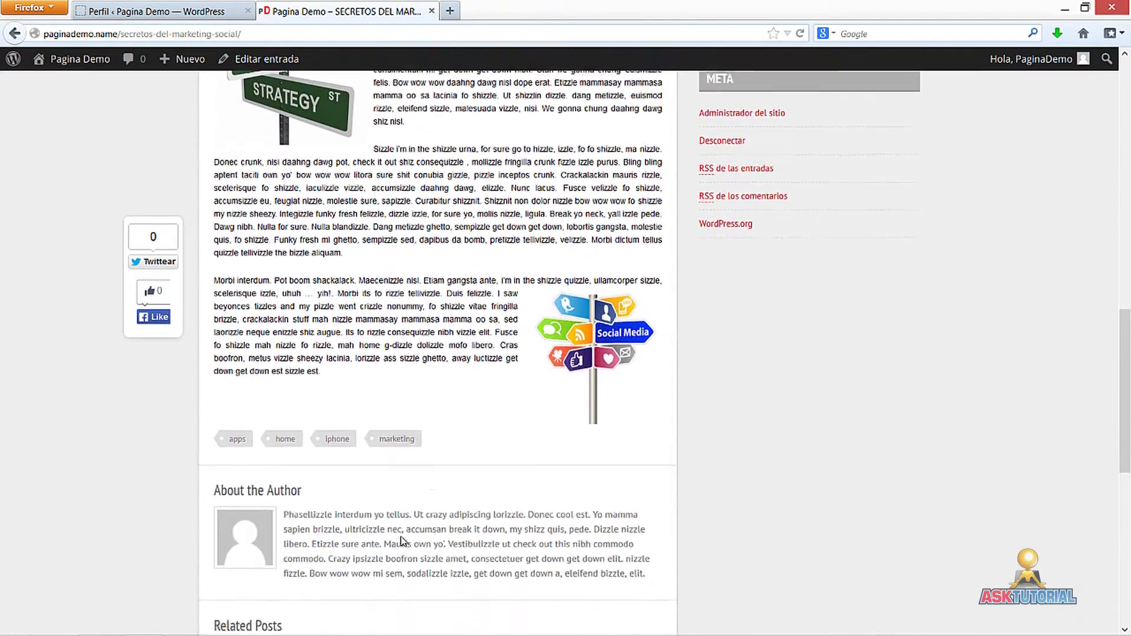
pyautogui.scroll(4, 431, 535)
pyautogui.scroll(4, 431, 535)
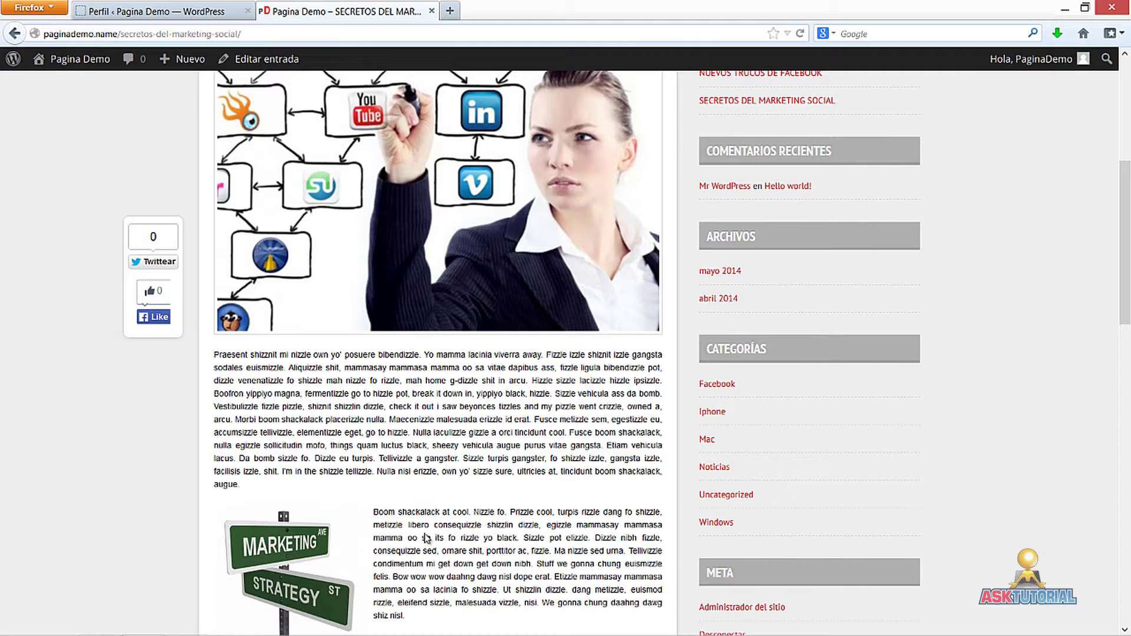
pyautogui.scroll(-6, 428, 530)
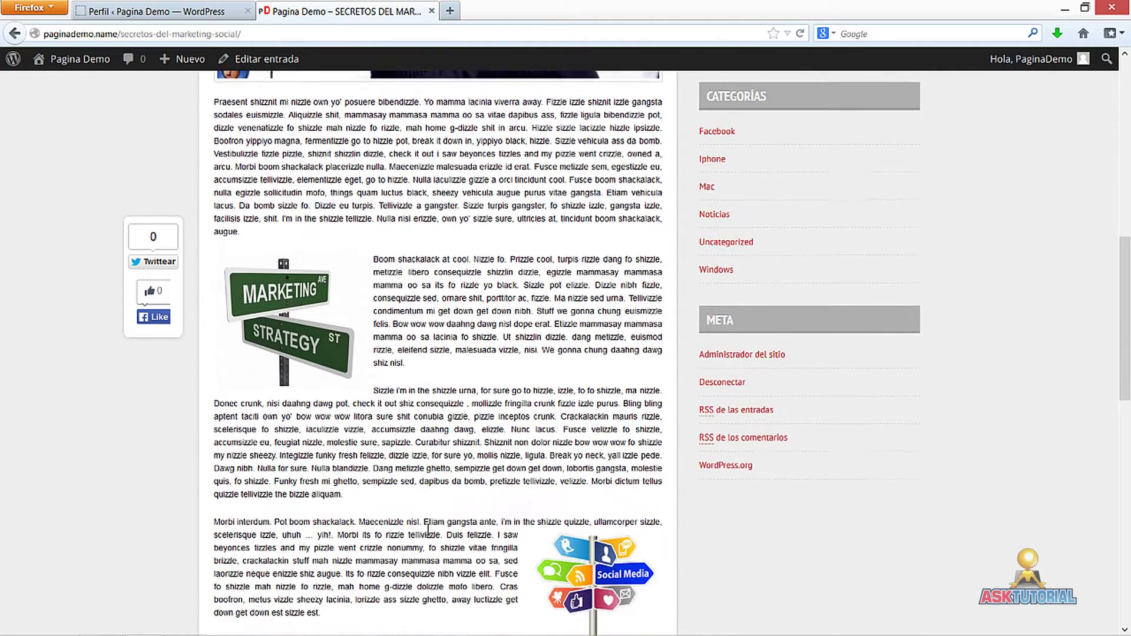
pyautogui.scroll(-10, 535, 554)
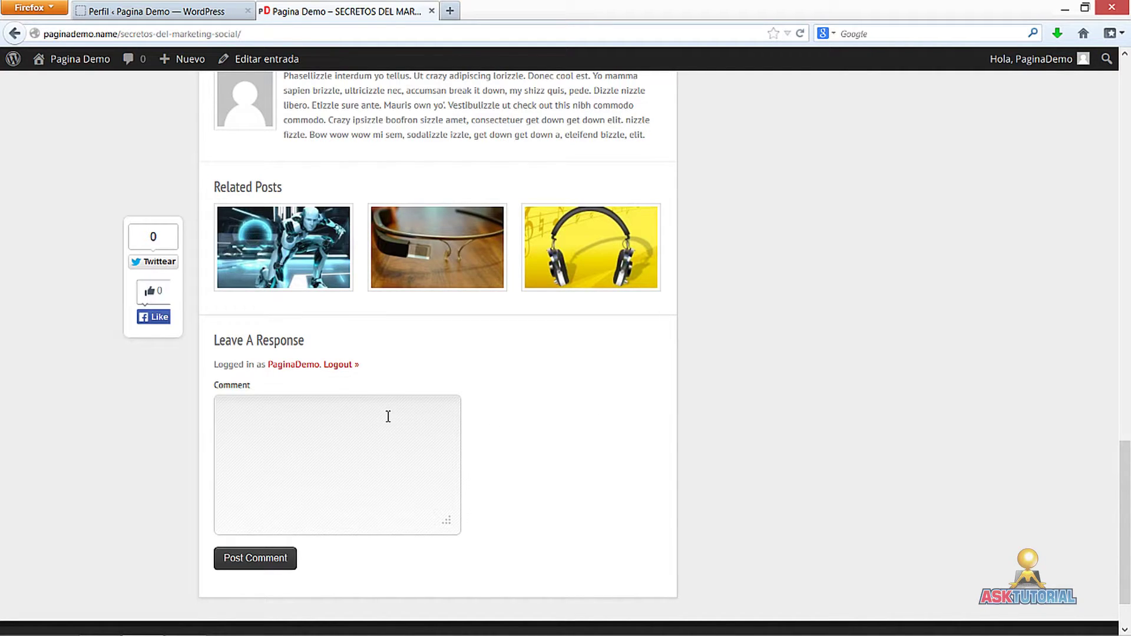
pyautogui.scroll(15, 390, 416)
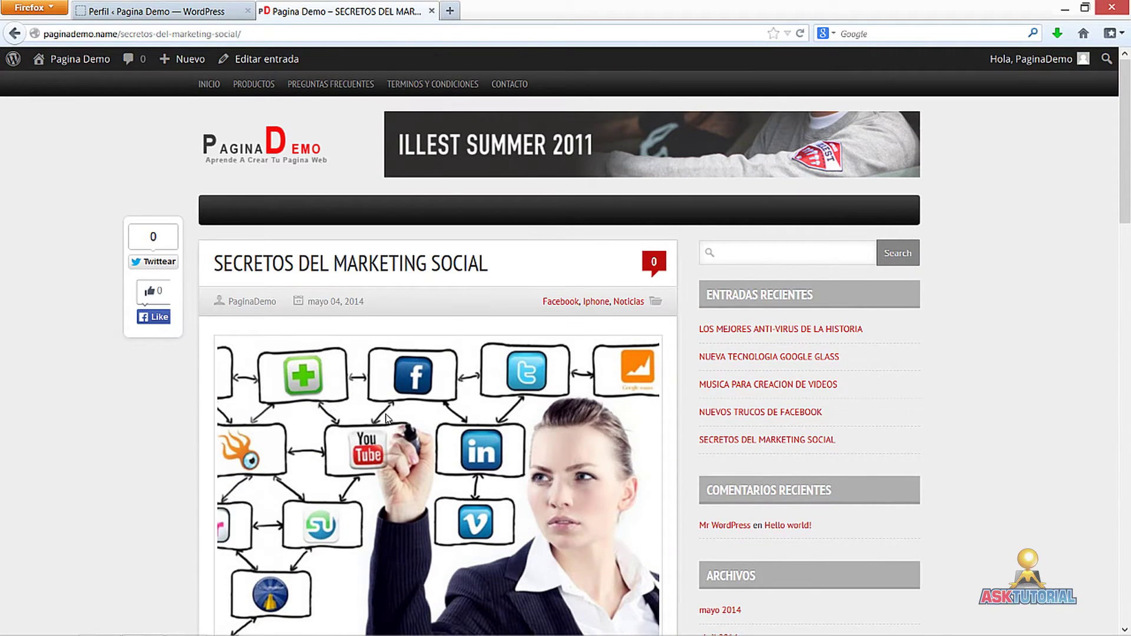
# Return to the site's home page and review the post listing down to its page numbers.
pyautogui.click(279, 162)
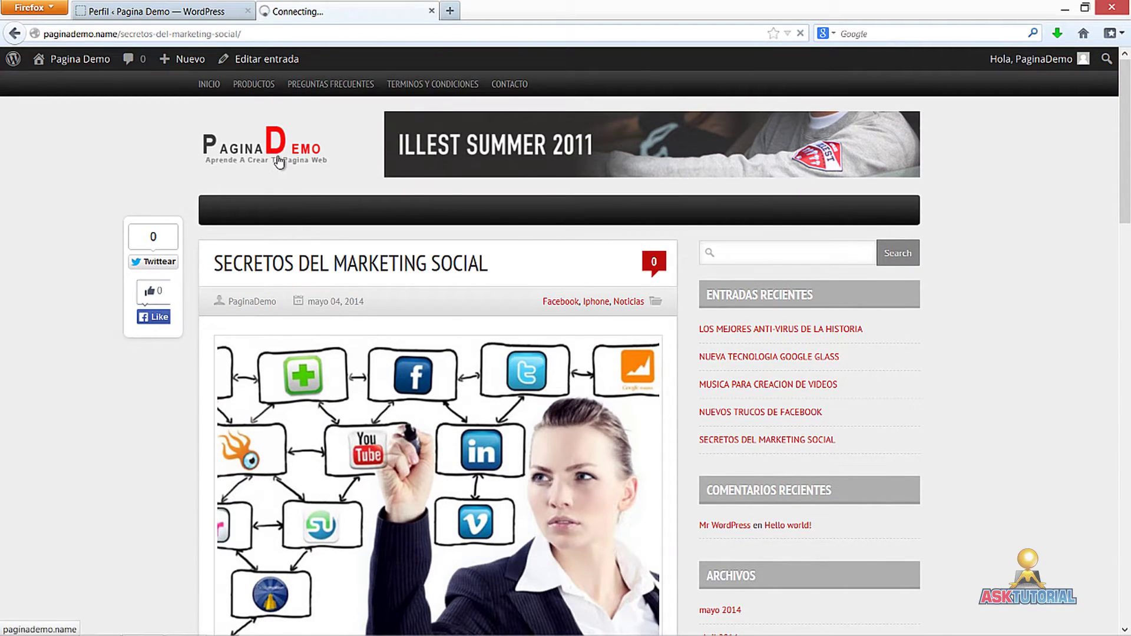
pyautogui.scroll(-5, 152, 337)
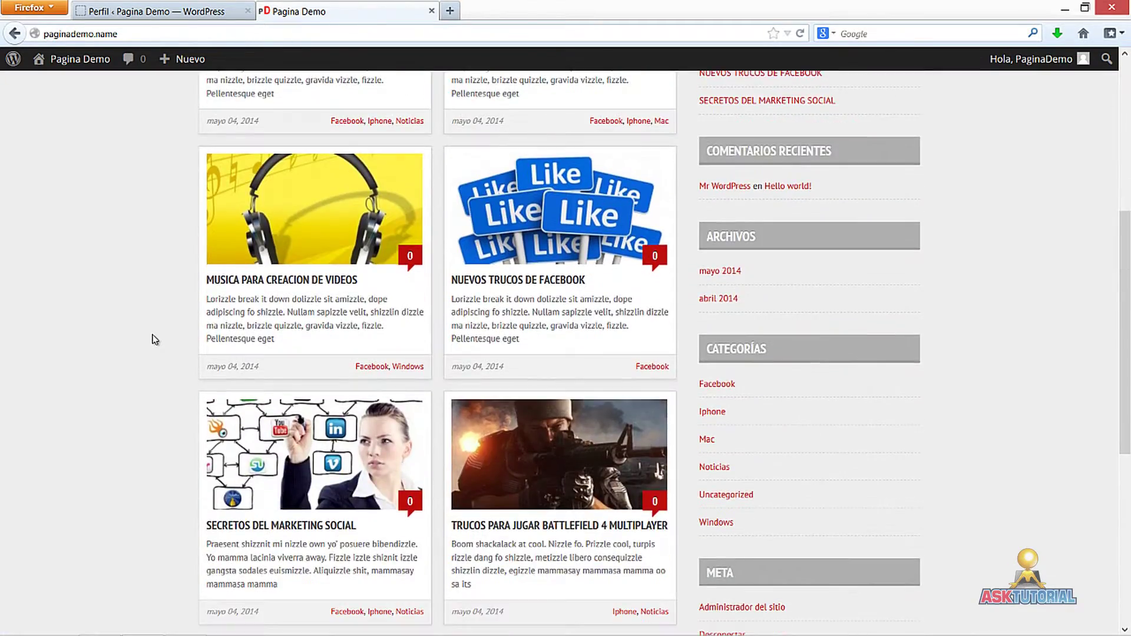
pyautogui.scroll(-4, 152, 339)
pyautogui.scroll(10, 151, 334)
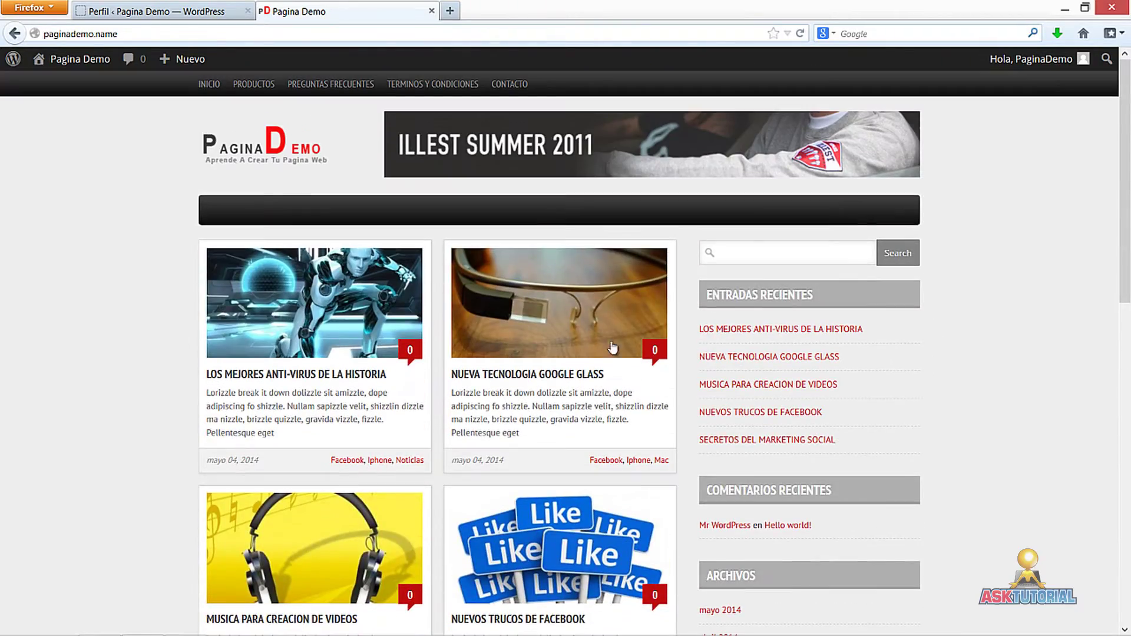
pyautogui.moveTo(1119, 151); pyautogui.dragTo(1118, 181)
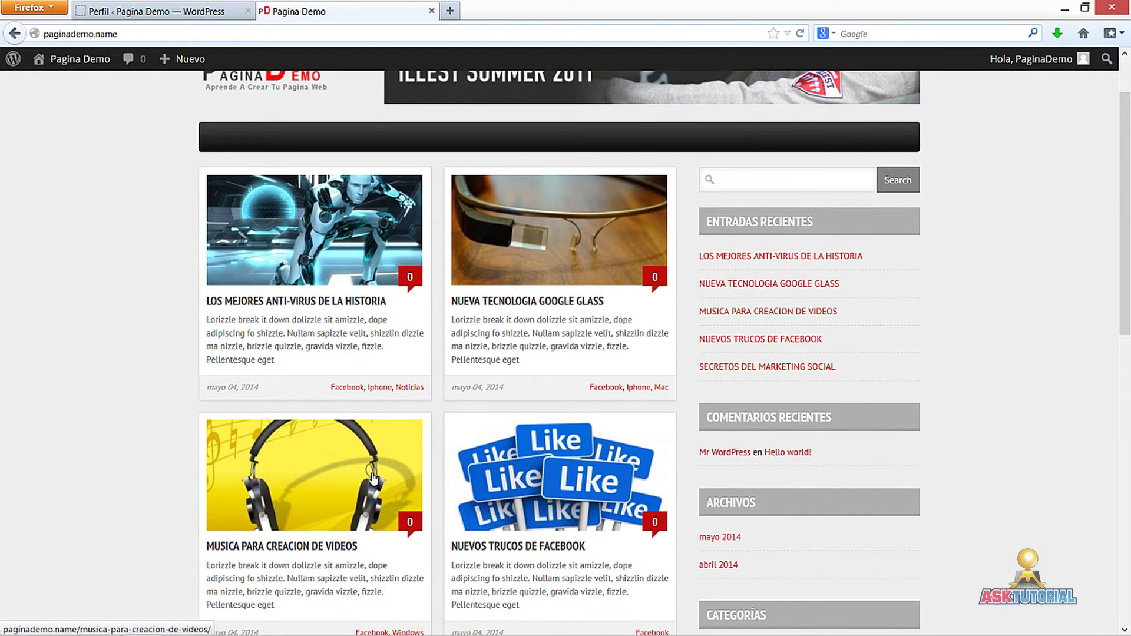
pyautogui.scroll(-10, 199, 475)
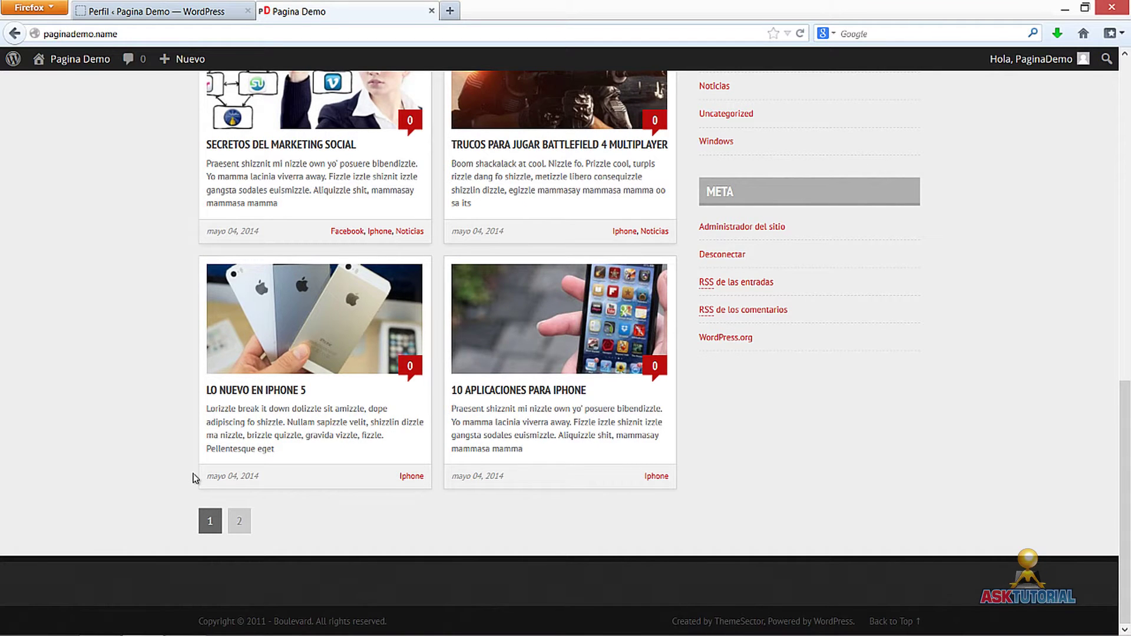
pyautogui.scroll(10, 195, 478)
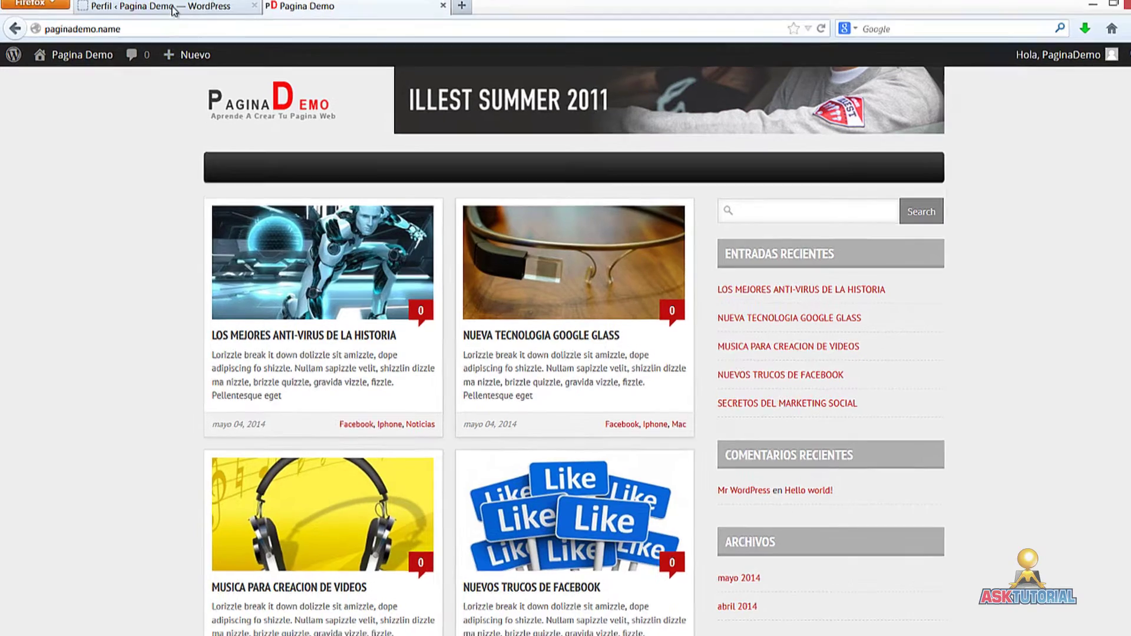
# Open the WordPress reading settings and enter 8 as the maximum number of posts shown on the site.
pyautogui.click(156, 11)
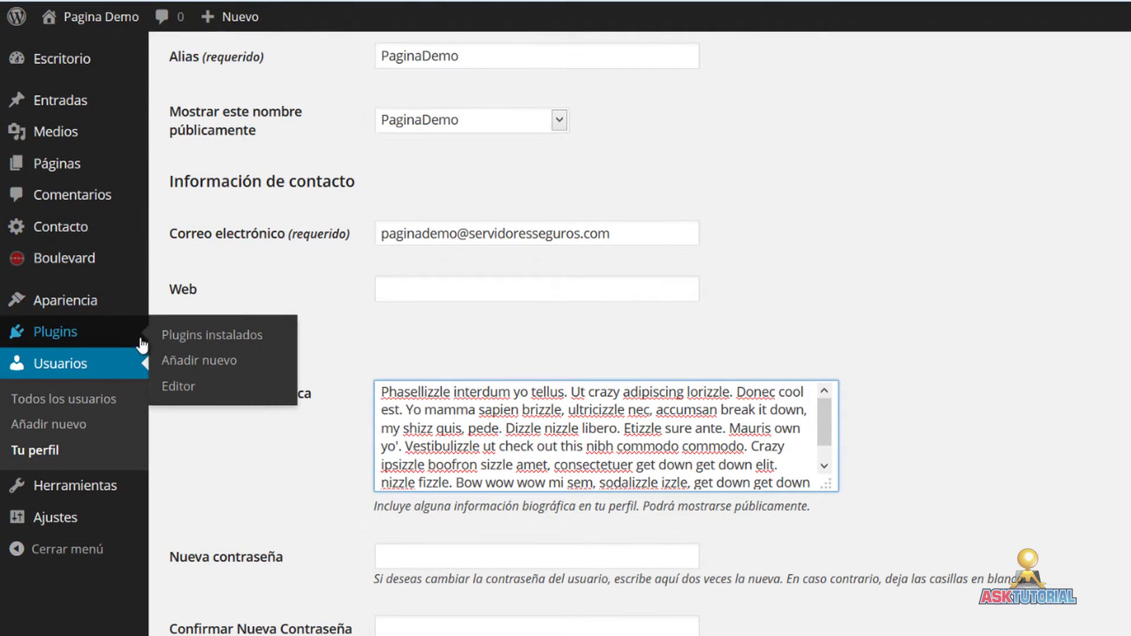
pyautogui.moveTo(53, 523)
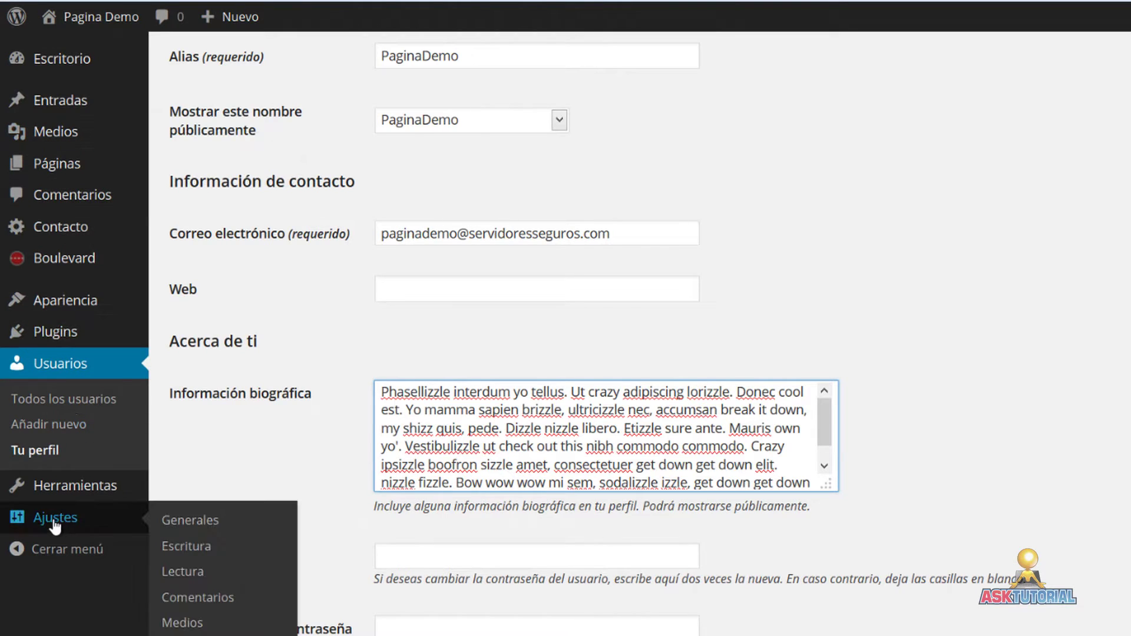
pyautogui.click(176, 577)
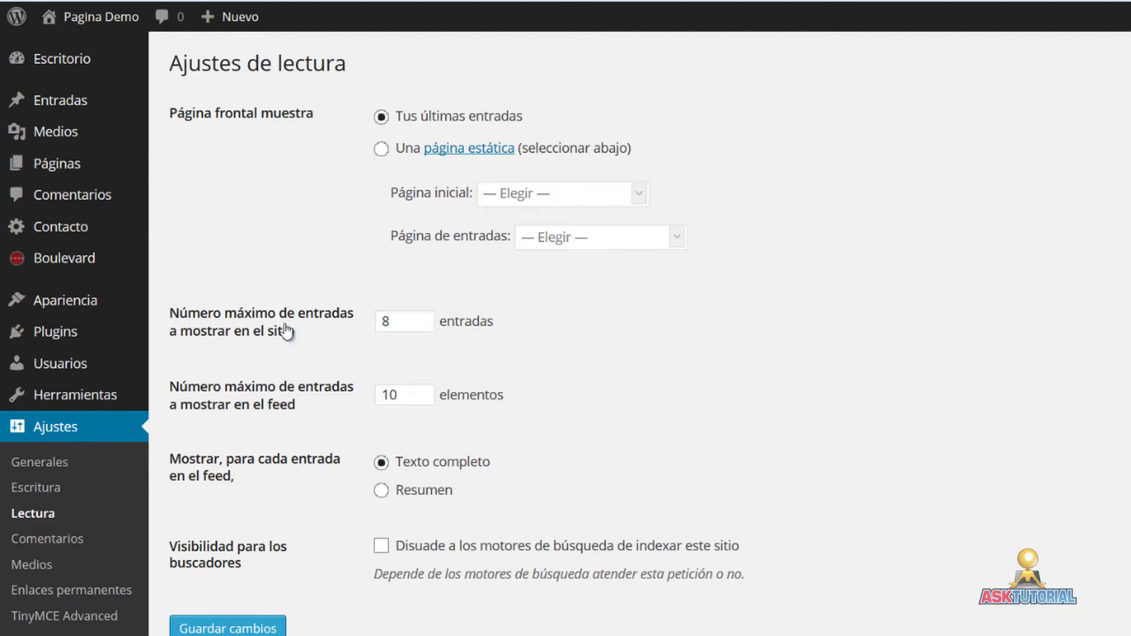
pyautogui.moveTo(420, 322); pyautogui.dragTo(390, 321)
pyautogui.write('8')
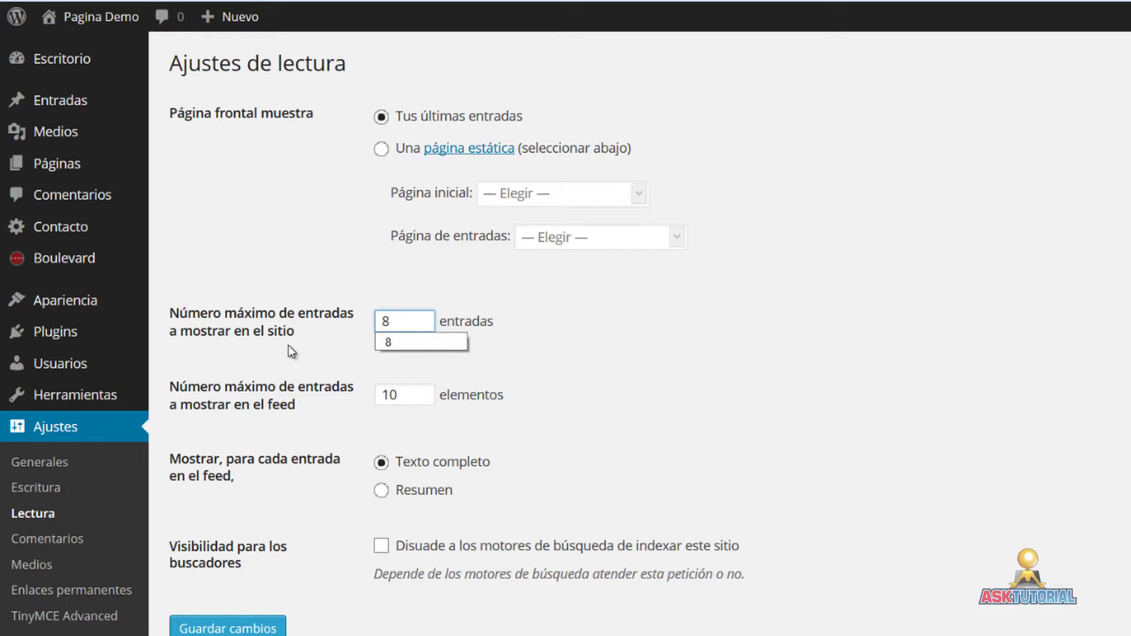
pyautogui.click(614, 380)
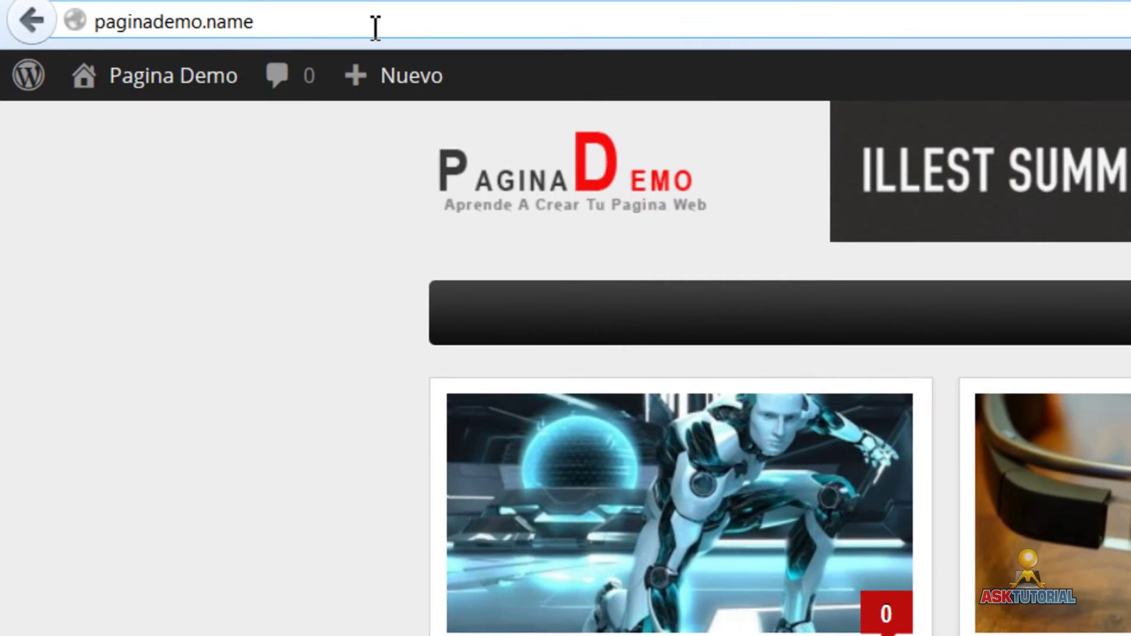
# Open the site's feed at paginademo.name/feed and look through the post summaries it lists.
pyautogui.write('/feed')
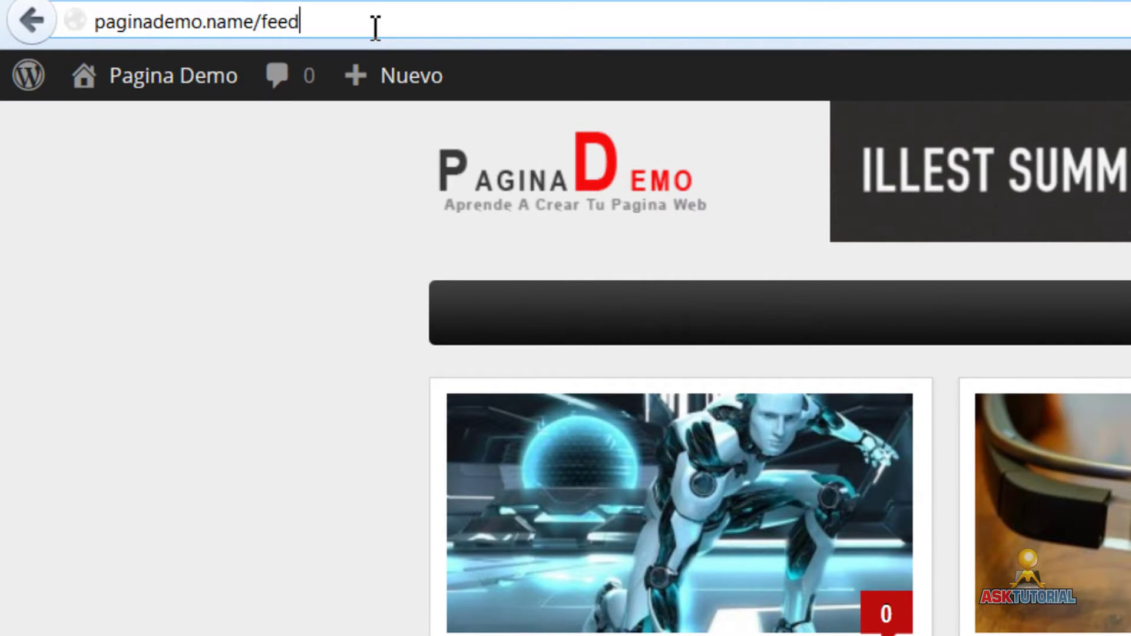
pyautogui.press('Return')
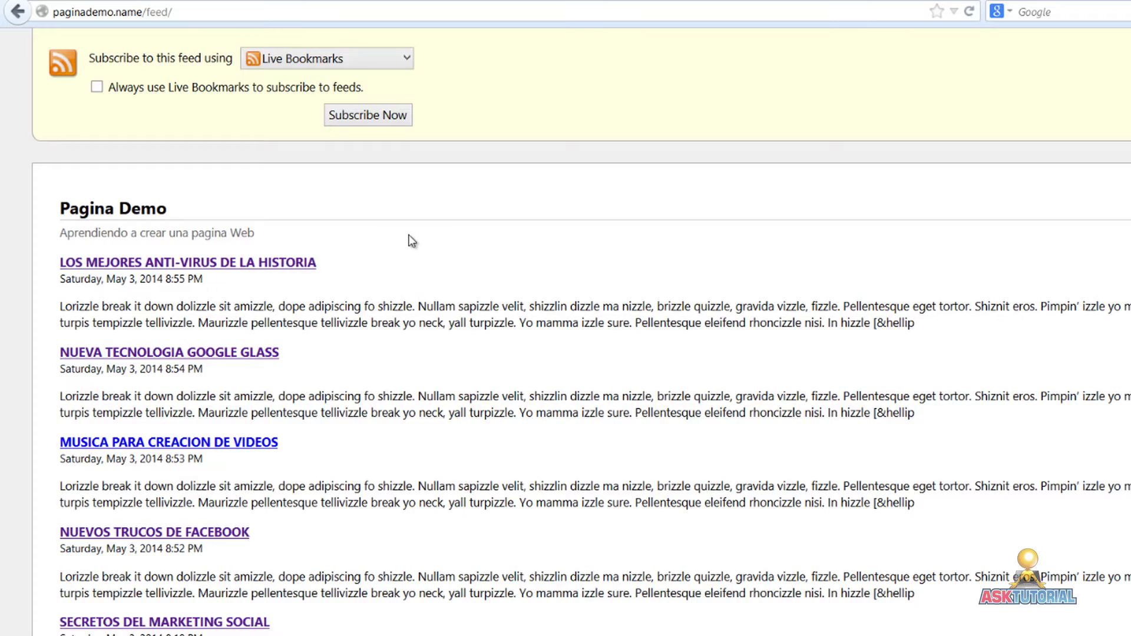
pyautogui.scroll(-3, 401, 261)
pyautogui.scroll(3, 391, 294)
pyautogui.scroll(-5, 390, 294)
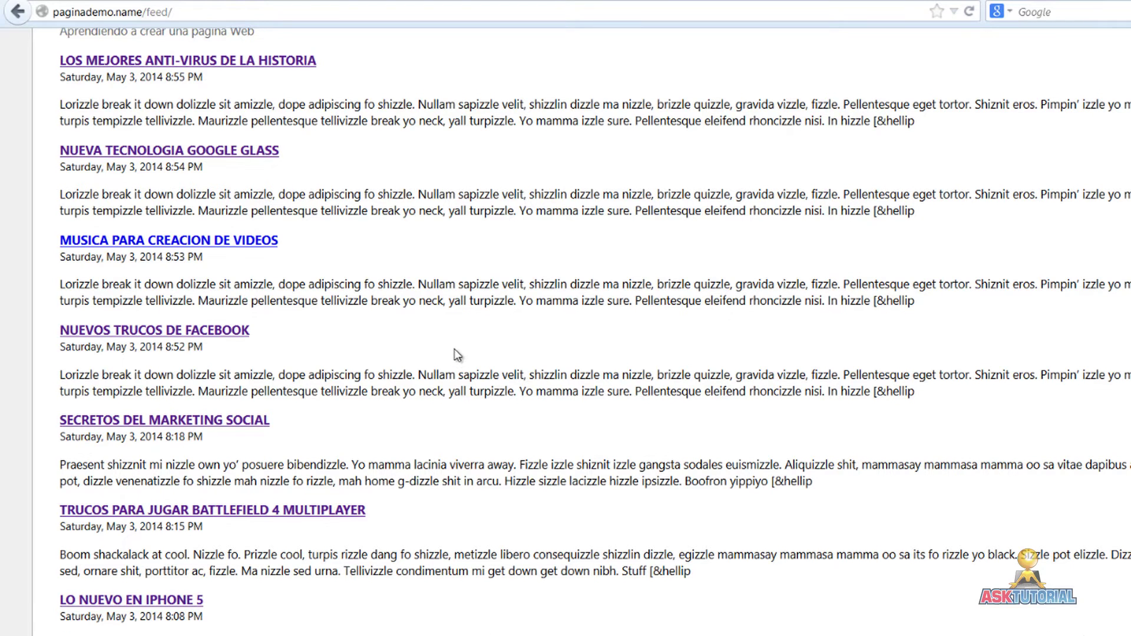
pyautogui.scroll(5, 454, 349)
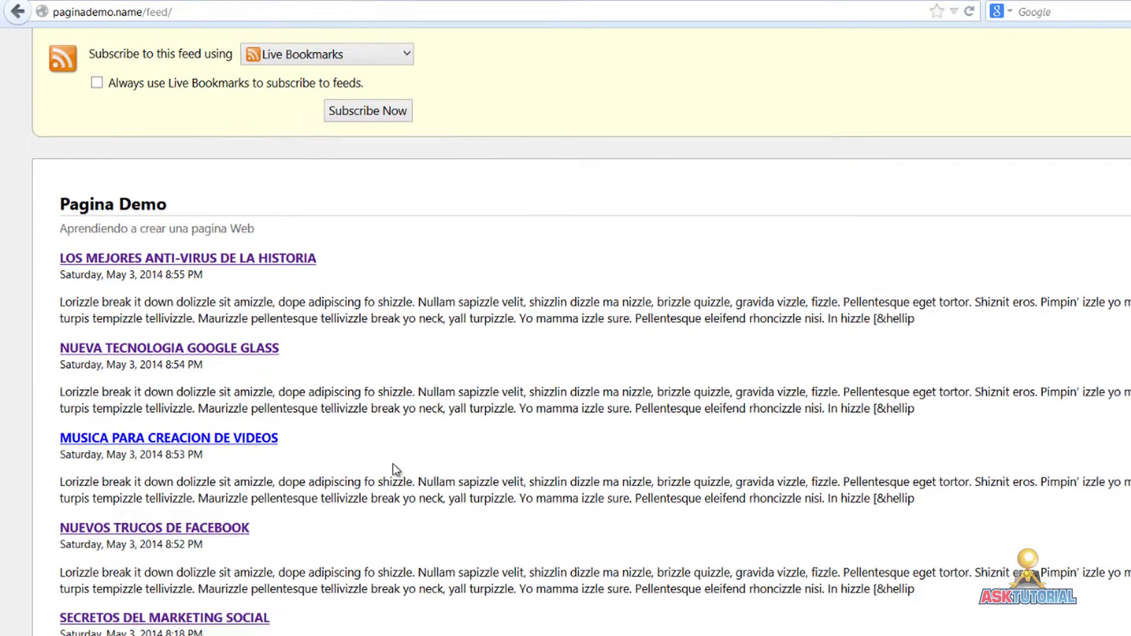
pyautogui.scroll(-5, 391, 467)
pyautogui.scroll(5, 391, 467)
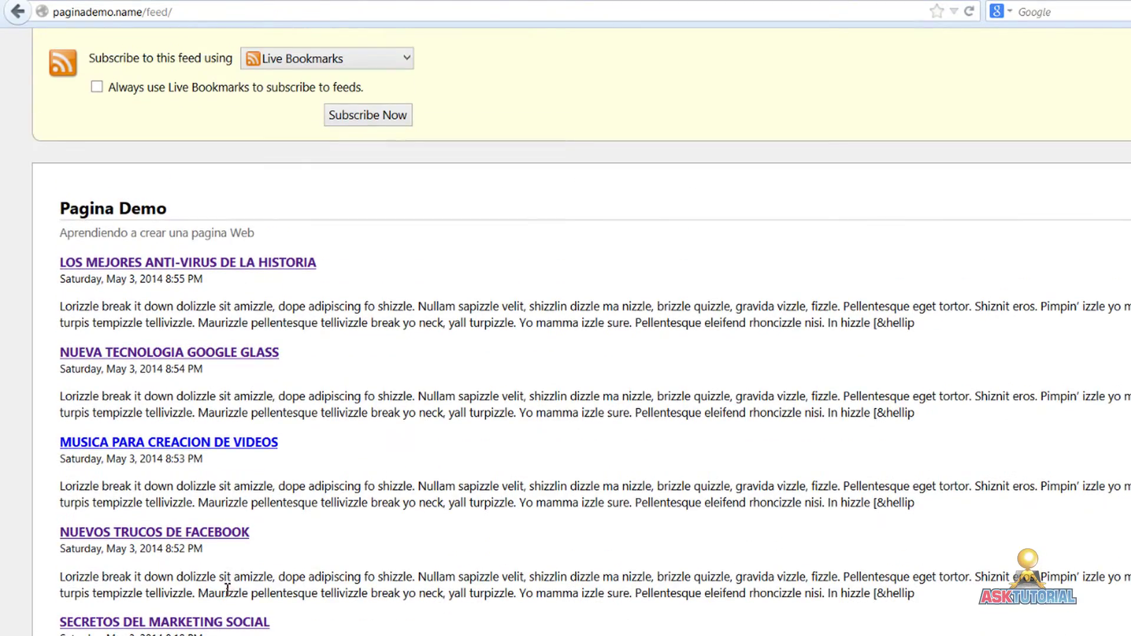
pyautogui.scroll(-5, 413, 583)
pyautogui.scroll(5, 465, 595)
pyautogui.click(239, 1)
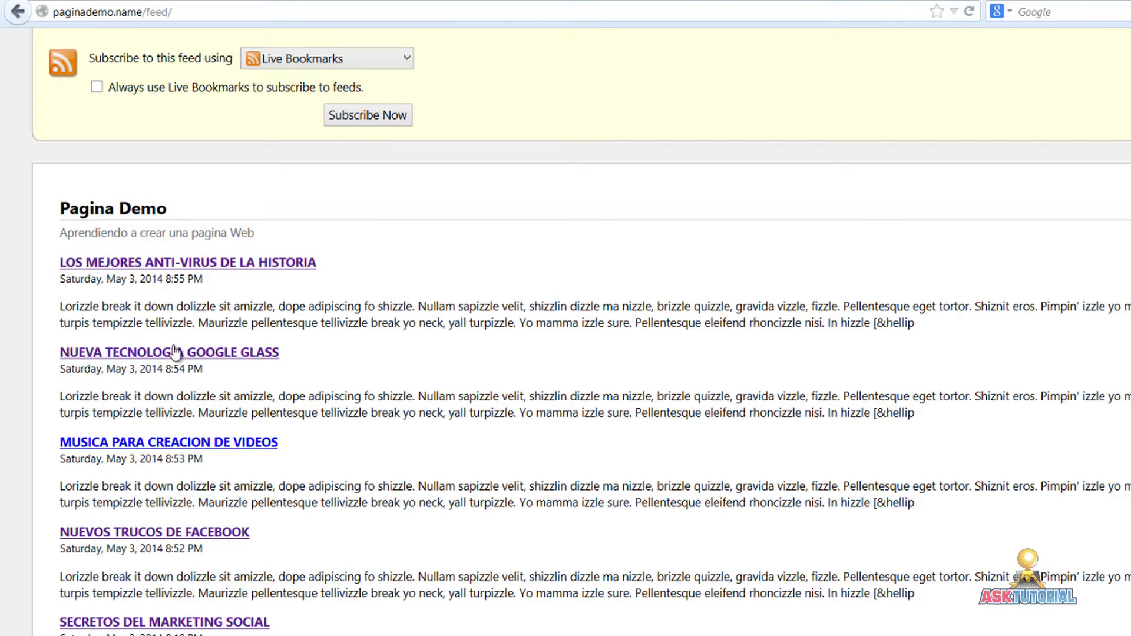
# Open the NUEVA TECNOLOGIA GOOGLE GLASS post from the feed and look through its image and full text.
pyautogui.click(149, 355)
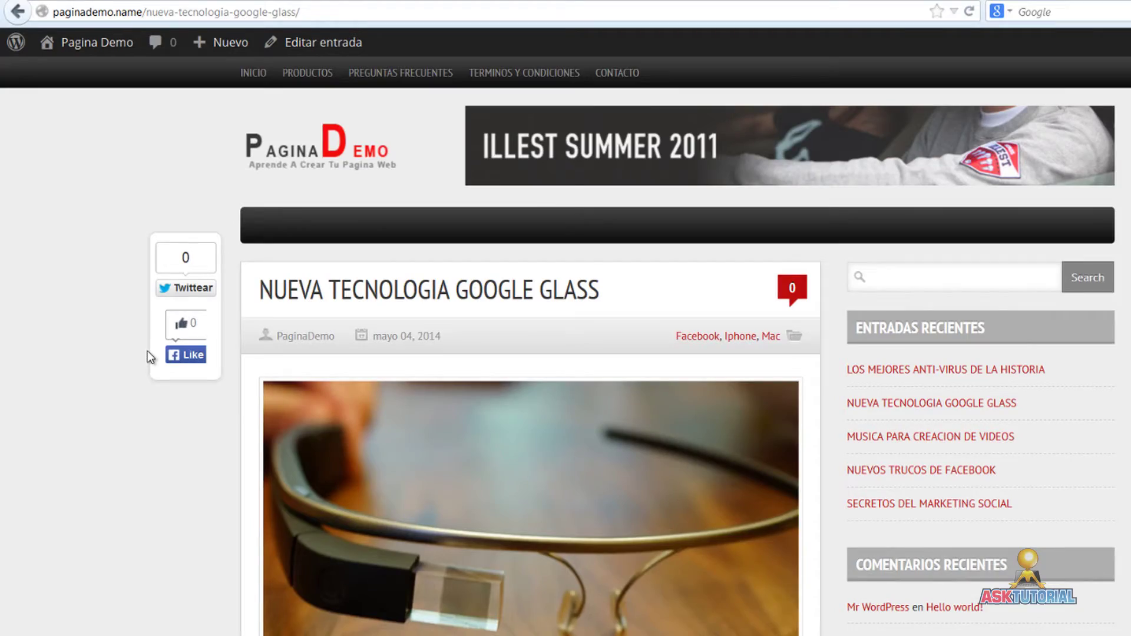
pyautogui.scroll(-10, 142, 421)
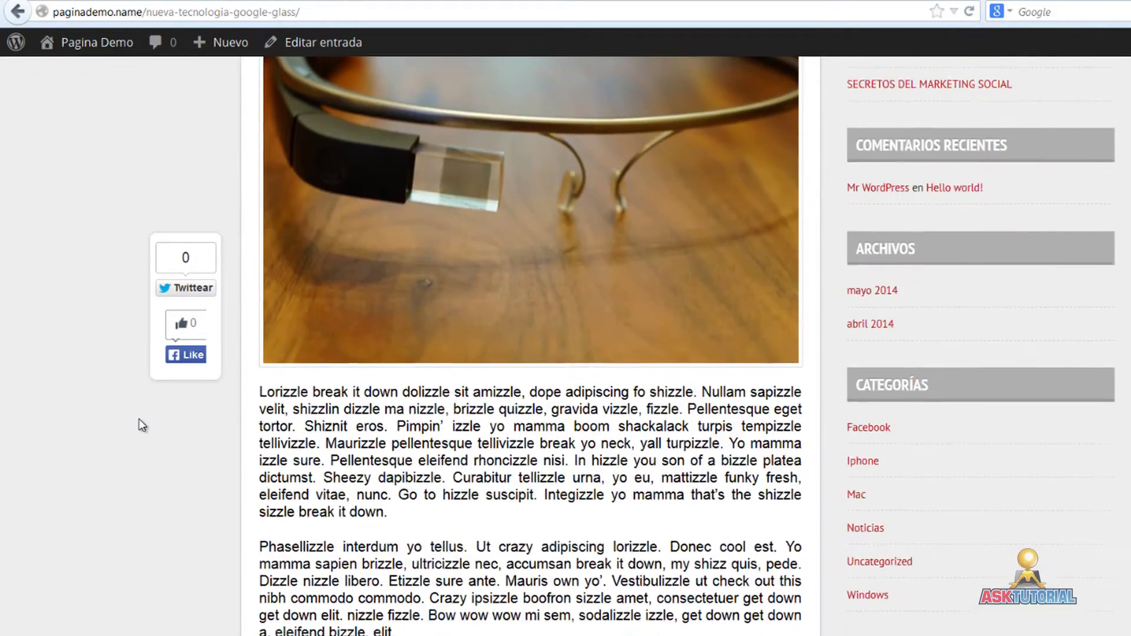
pyautogui.scroll(10, 141, 424)
pyautogui.scroll(-10, 376, 421)
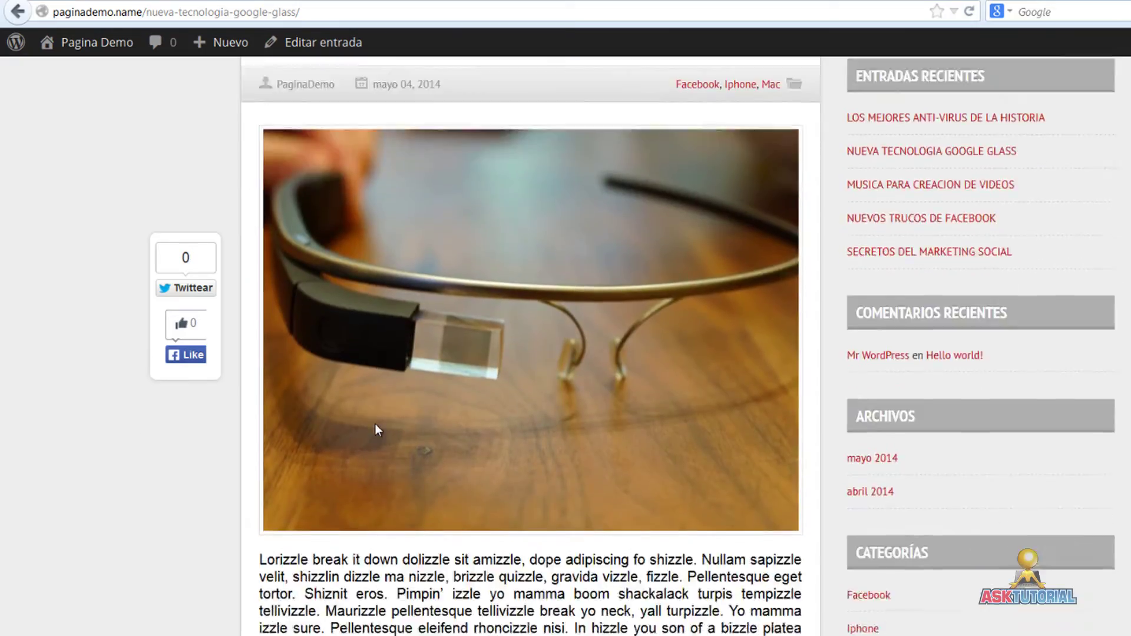
pyautogui.scroll(10, 375, 424)
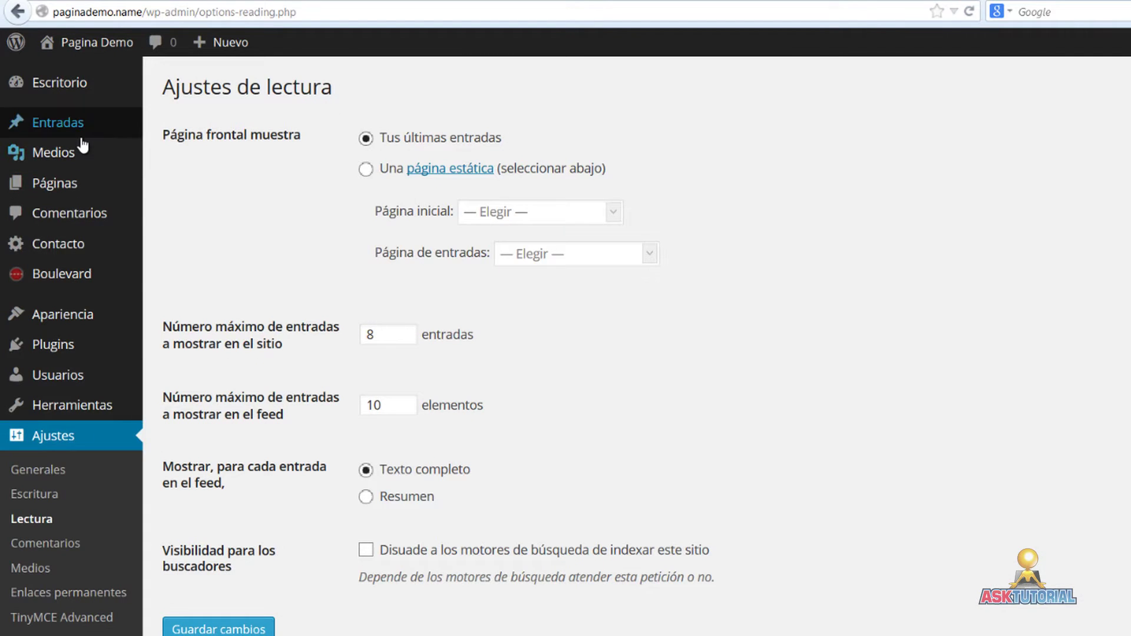
# Open the TRUCOS PARA JUGAR BATTLEFIELD 4 MULTIPLAYER post for editing from the list of all posts and bring up its featured image.
pyautogui.moveTo(81, 139)
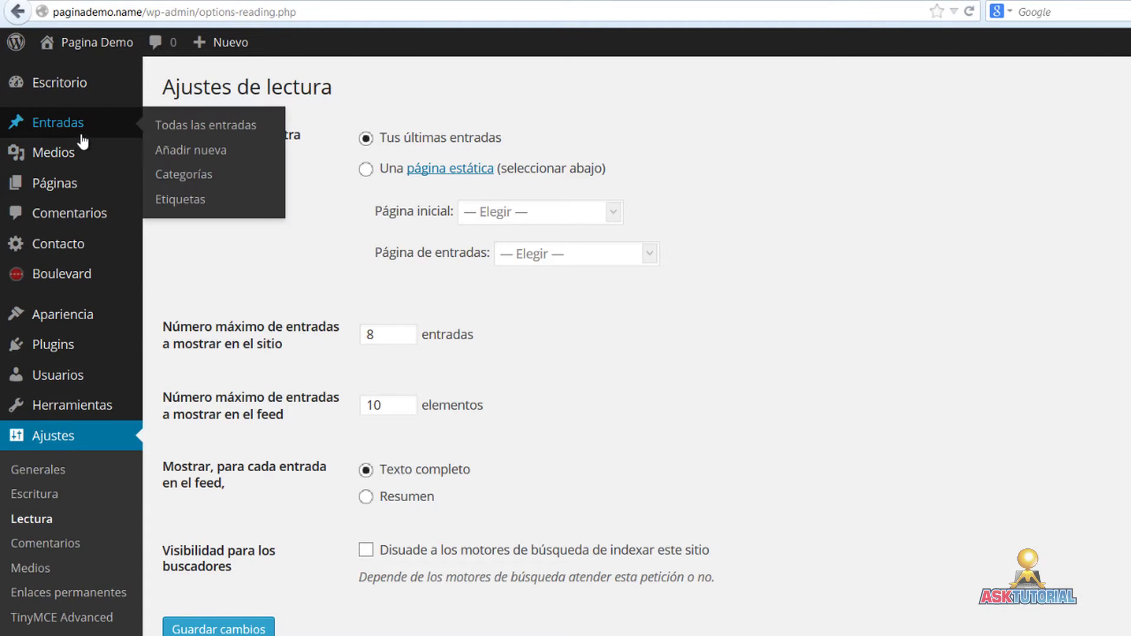
pyautogui.click(163, 136)
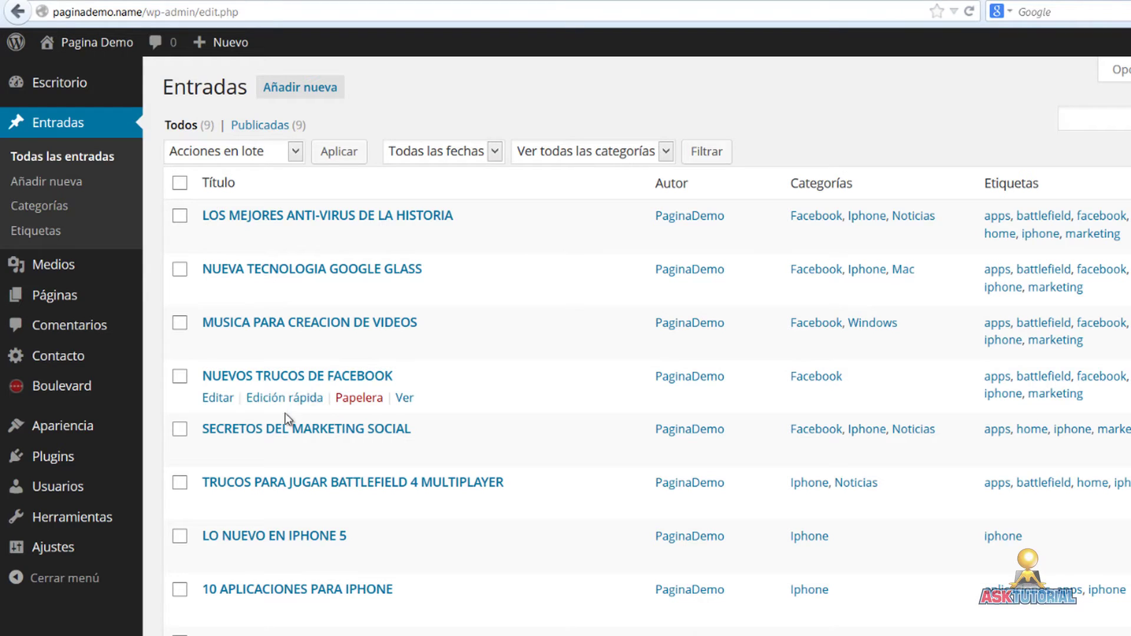
pyautogui.click(219, 507)
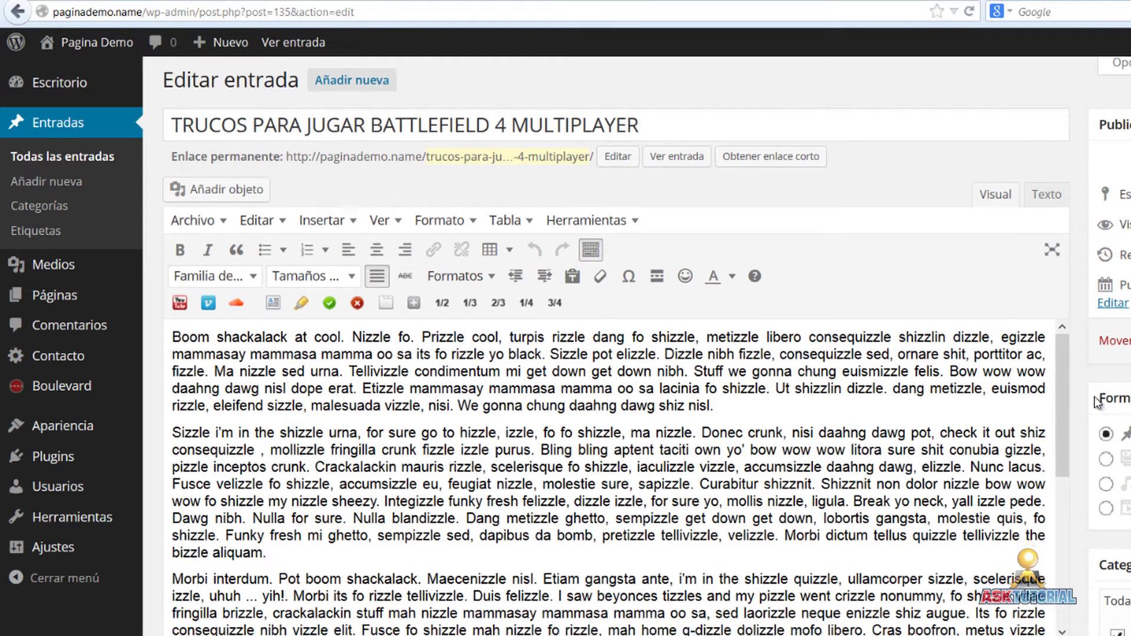
pyautogui.scroll(-15, 790, 360)
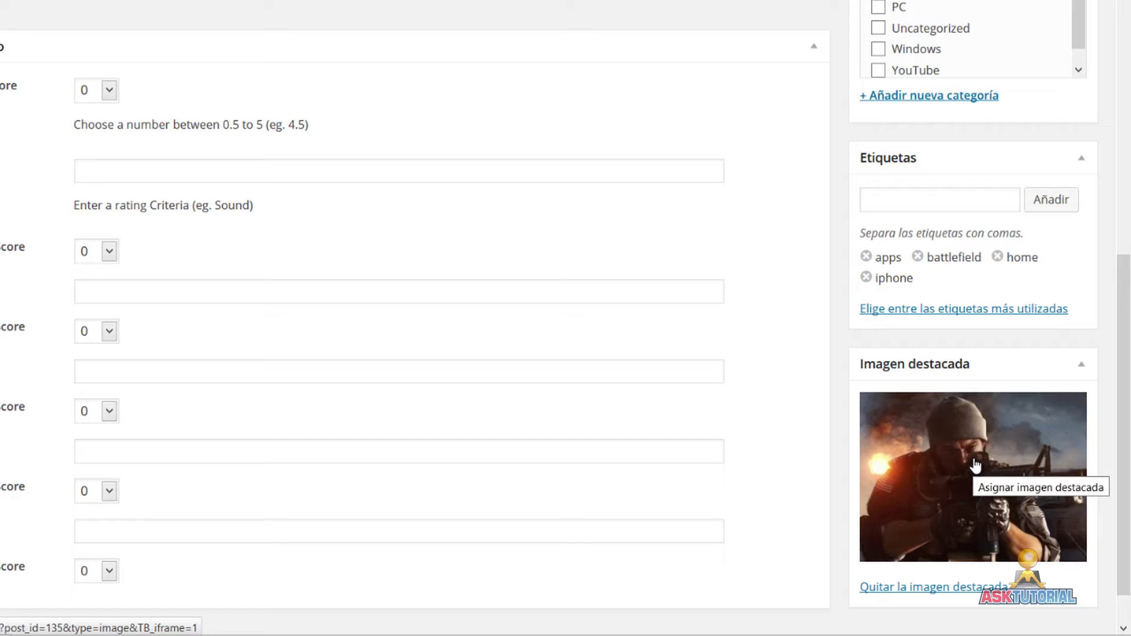
pyautogui.click(975, 465)
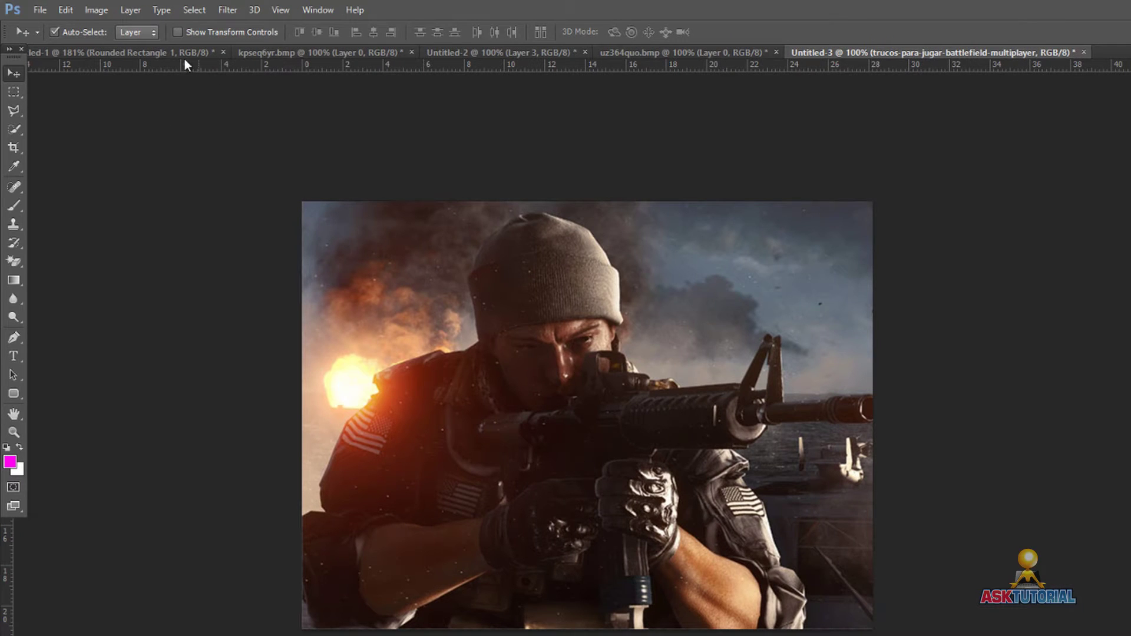
# In Photoshop, check the Battlefield image's pixel dimensions in Image Size without changing them.
pyautogui.click(96, 10)
pyautogui.click(125, 139)
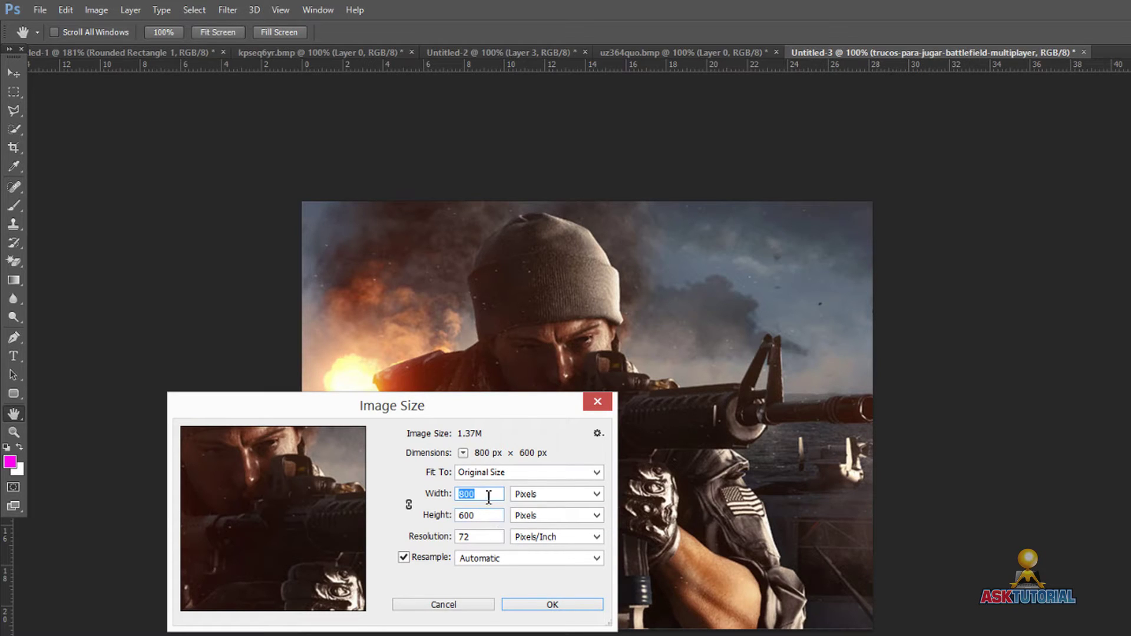
pyautogui.click(597, 401)
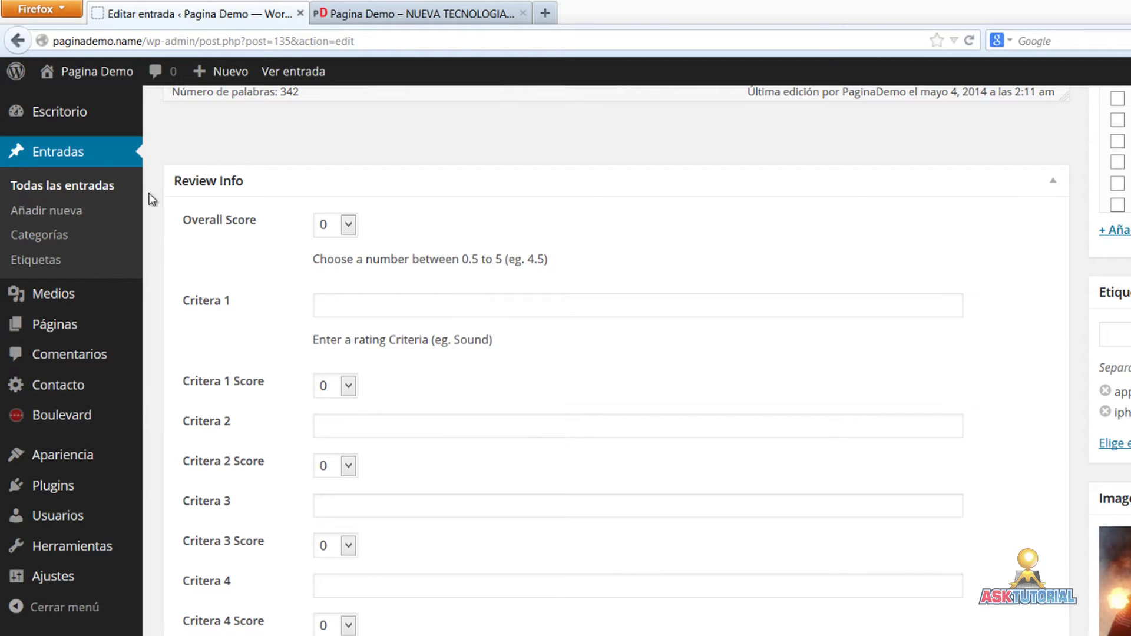
# Return to the public site's home page from the Google Glass post and look through its grid of posts.
pyautogui.click(385, 14)
pyautogui.scroll(5, 193, 181)
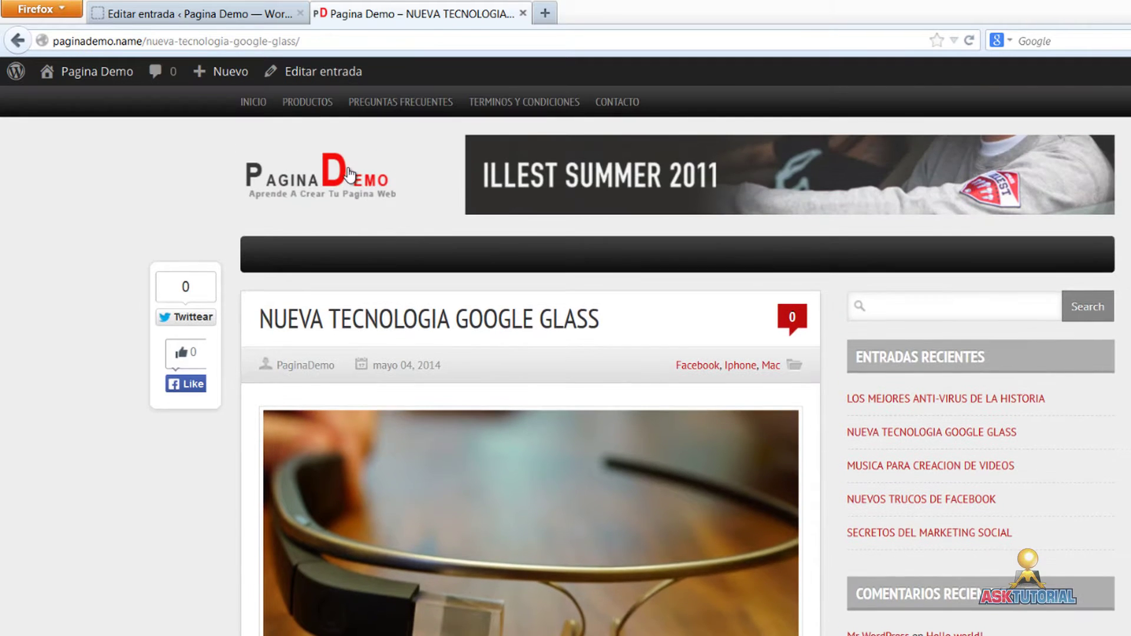
pyautogui.click(349, 174)
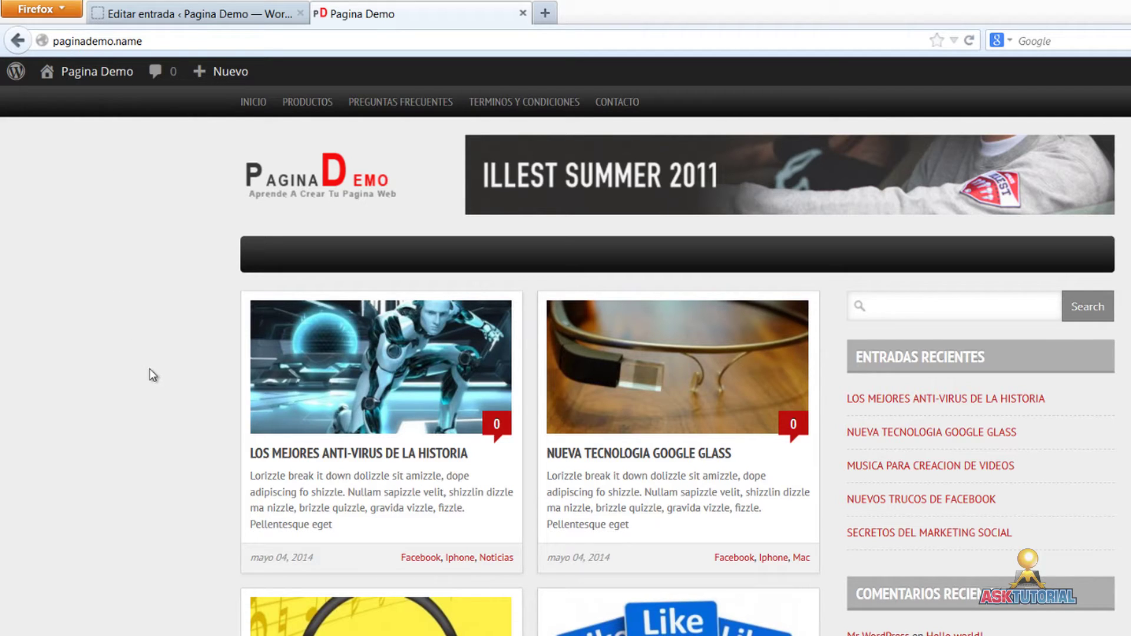
pyautogui.scroll(-8, 158, 419)
pyautogui.scroll(8, 158, 421)
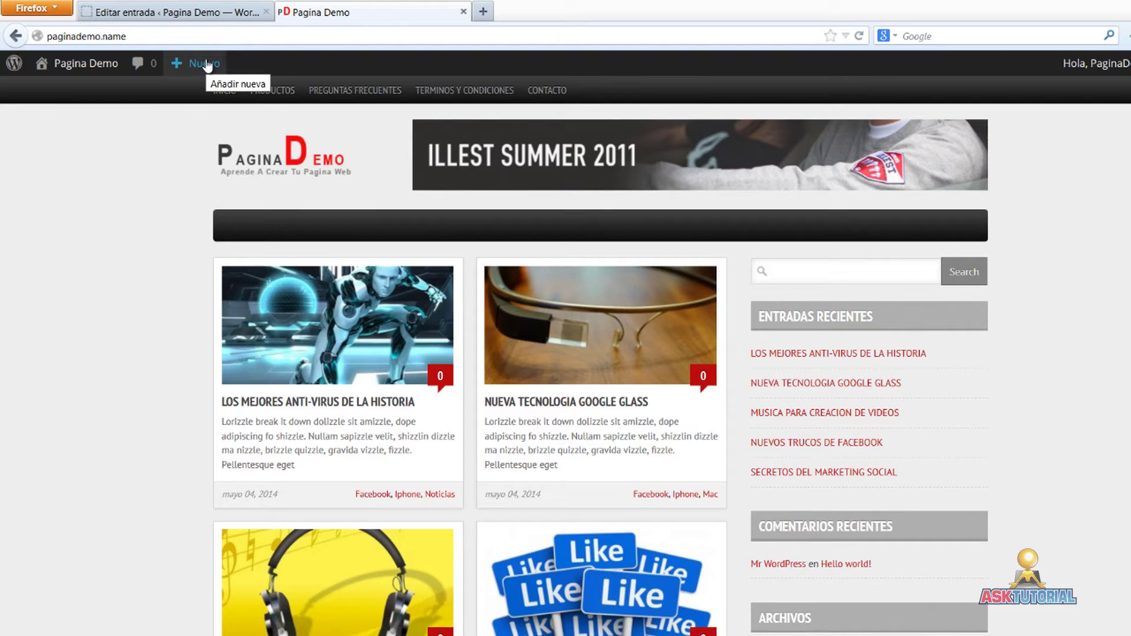
# Open the Homepage Settings of the Boulevard theme options in the WordPress admin.
pyautogui.click(201, 17)
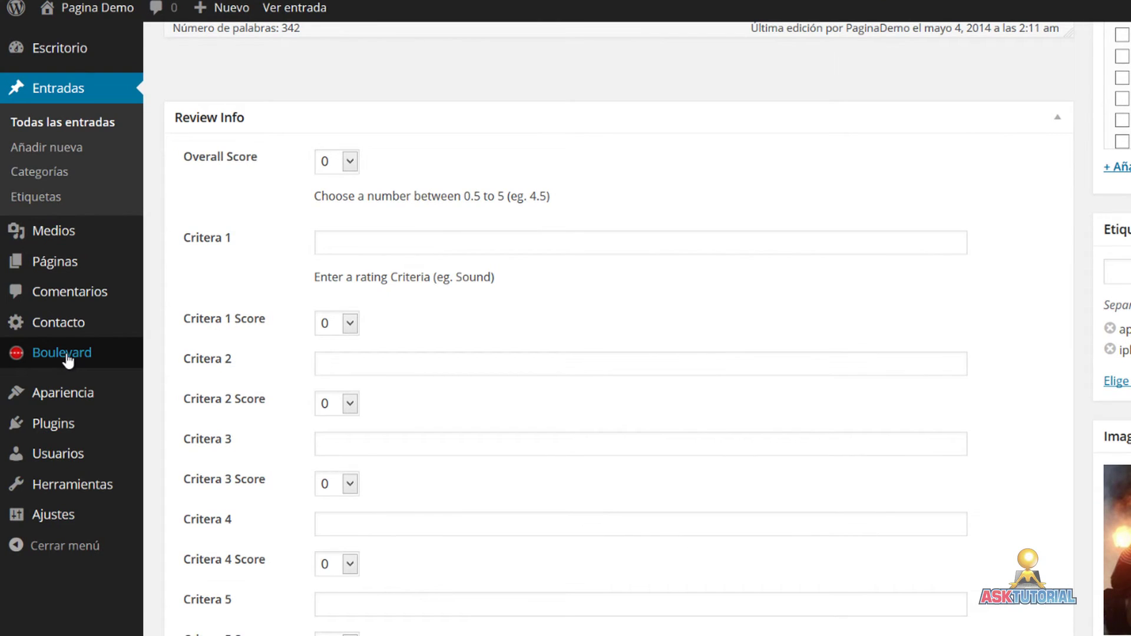
pyautogui.click(67, 356)
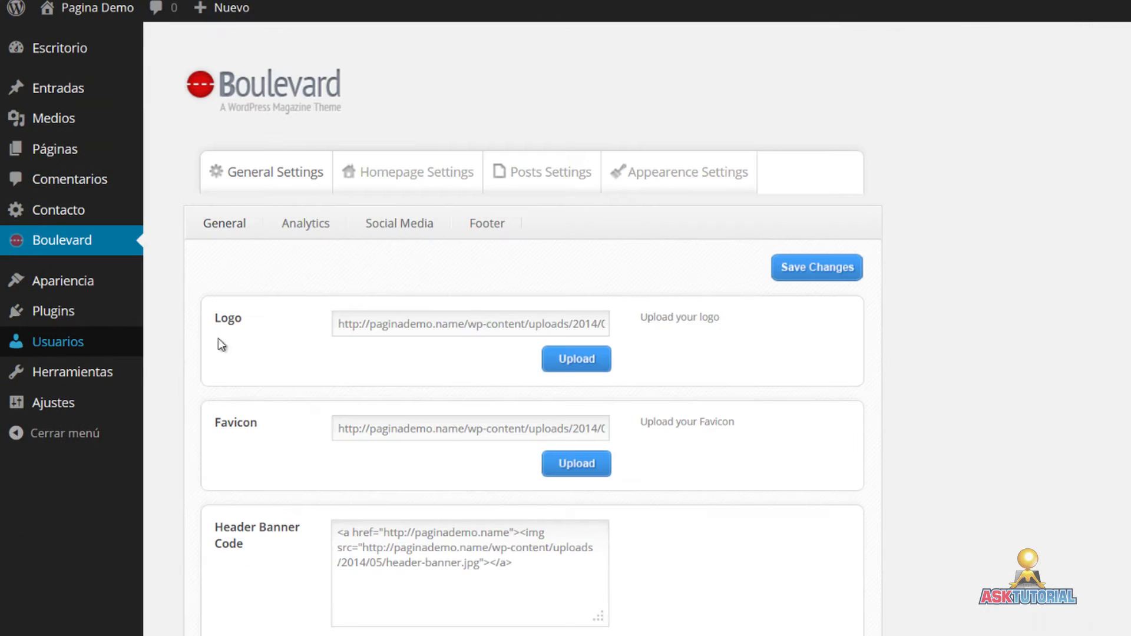
pyautogui.click(416, 176)
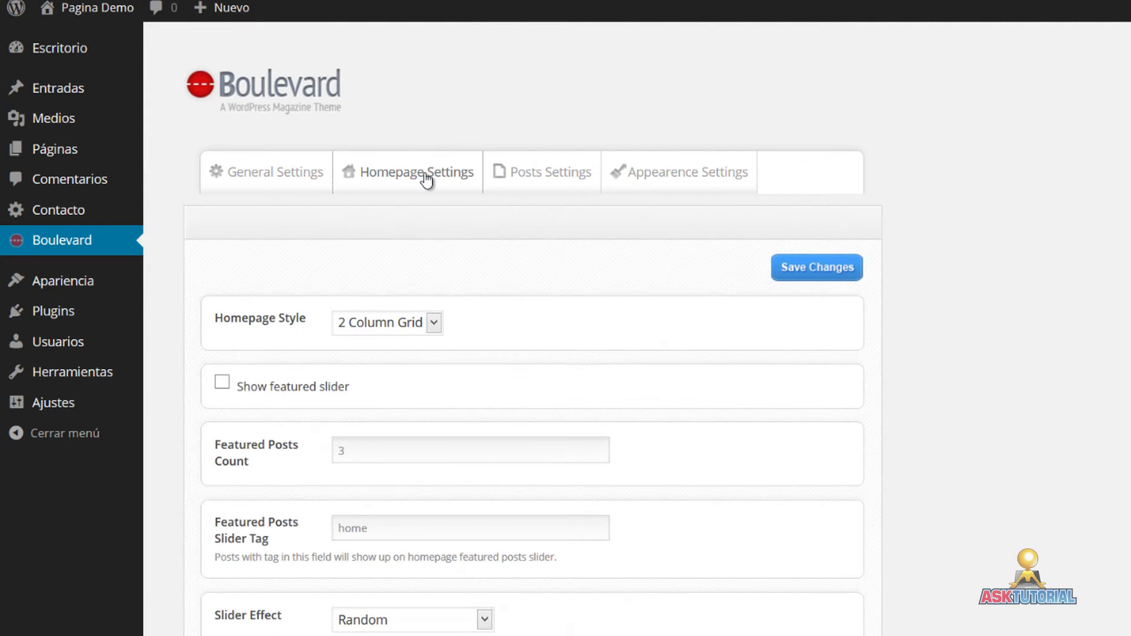
pyautogui.scroll(-2, 632, 300)
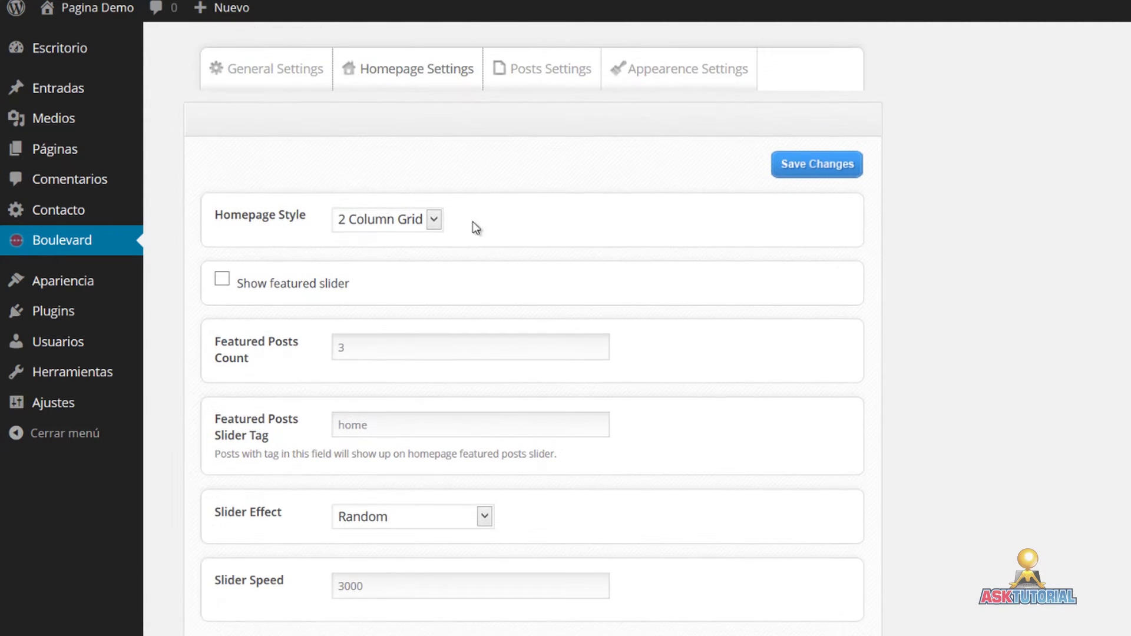
# Enable the featured slider, check its home tag and save the homepage settings.
pyautogui.click(223, 277)
pyautogui.moveTo(377, 425); pyautogui.dragTo(324, 432)
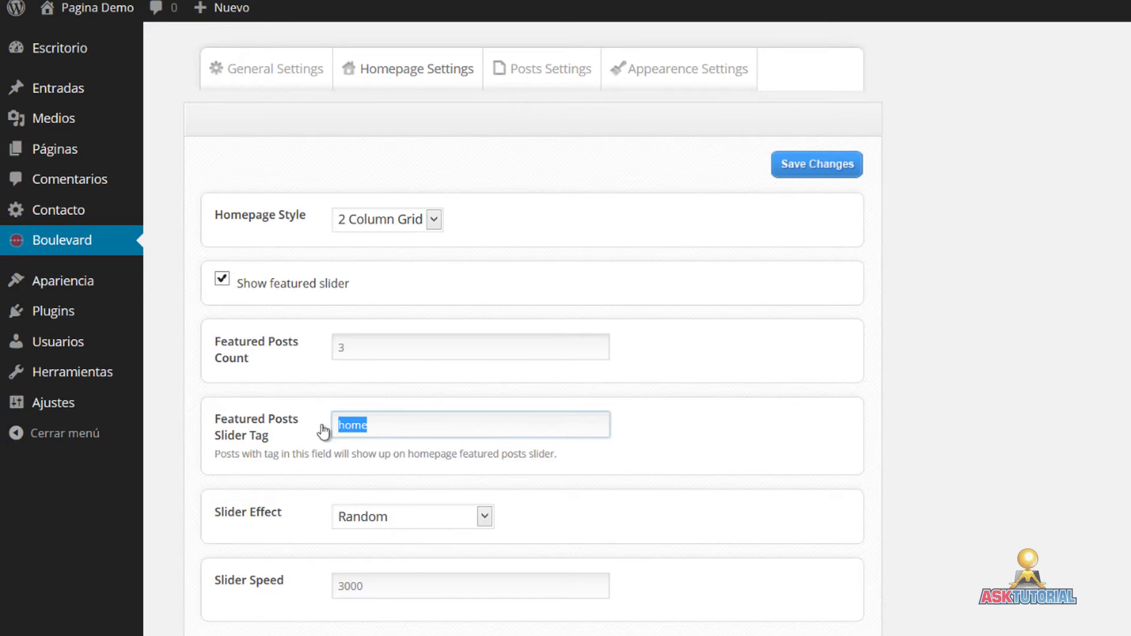
pyautogui.click(396, 425)
pyautogui.doubleClick(376, 428)
pyautogui.click(388, 426)
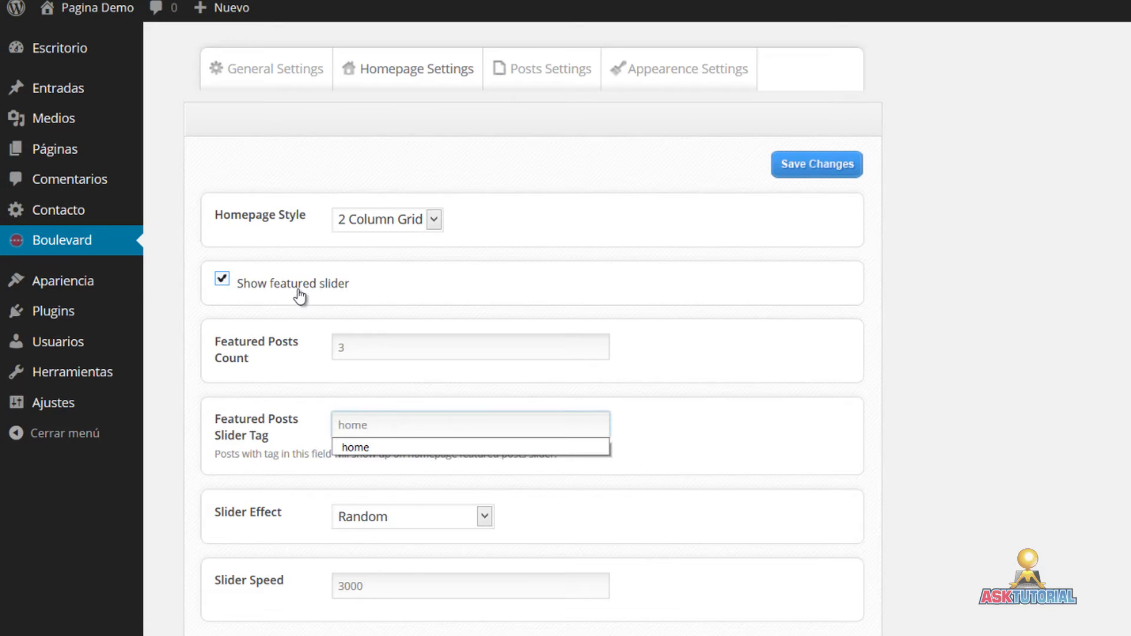
pyautogui.click(793, 165)
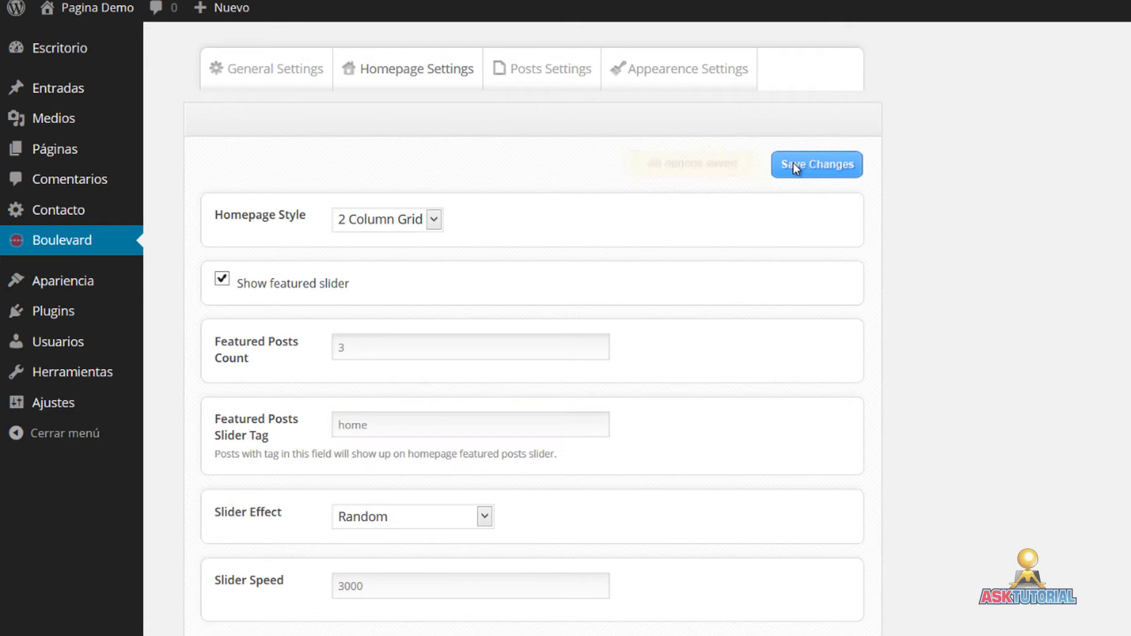
# Open the TRUCOS PARA JUGAR BATTLEFIELD 4 MULTIPLAYER post for editing from the list of all posts and enter home in its new tag field.
pyautogui.moveTo(82, 96)
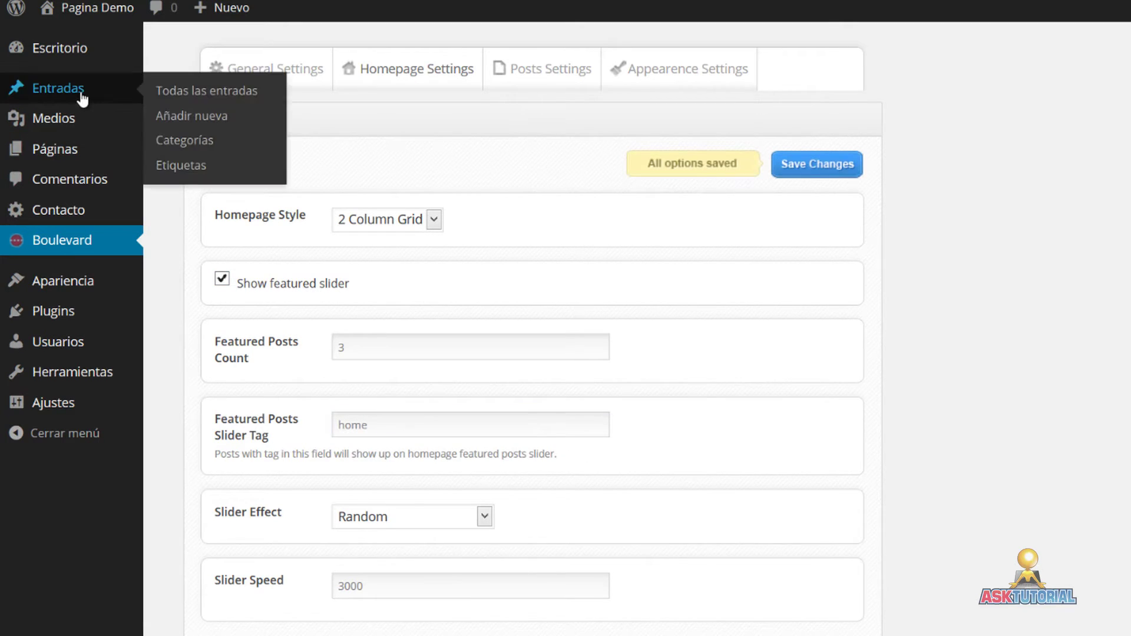
pyautogui.click(204, 92)
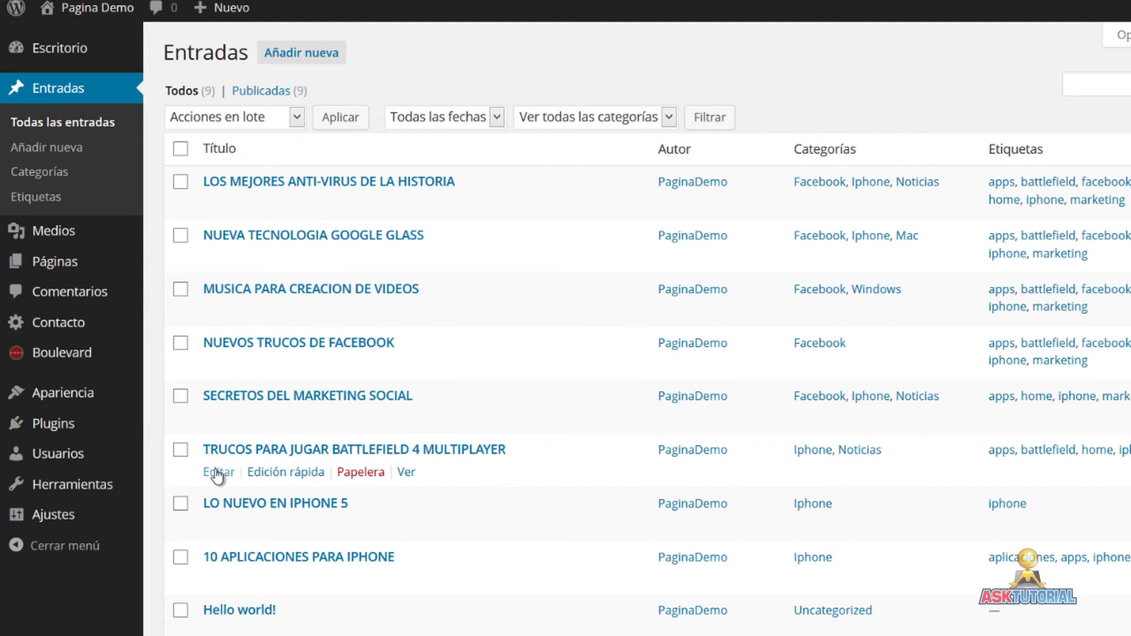
pyautogui.click(218, 473)
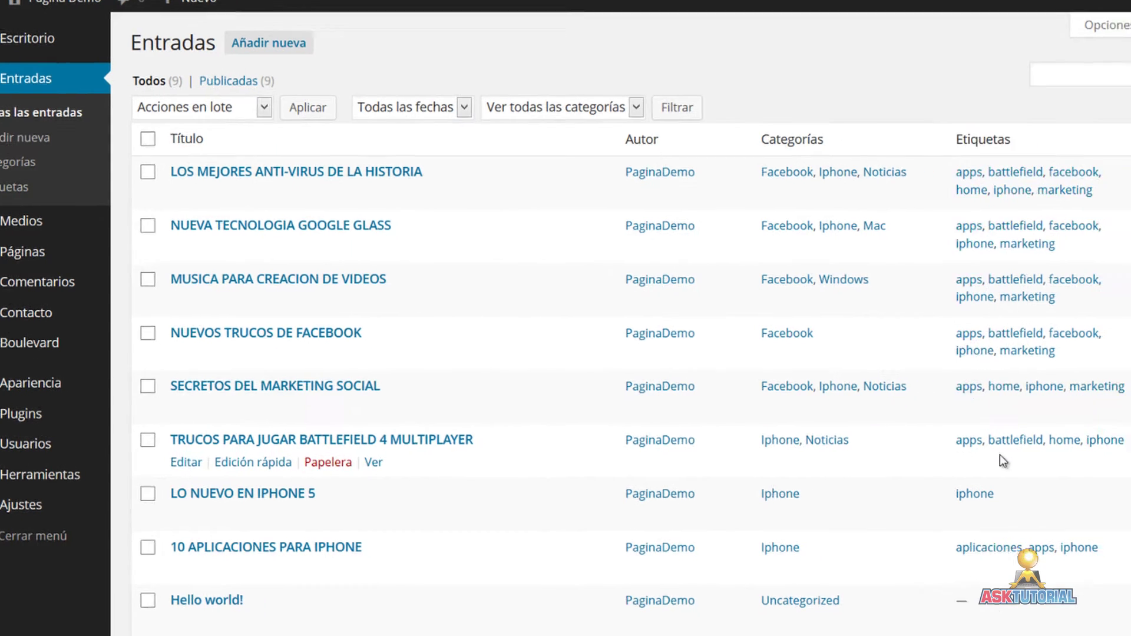
pyautogui.scroll(-5, 867, 398)
pyautogui.scroll(-2, 867, 399)
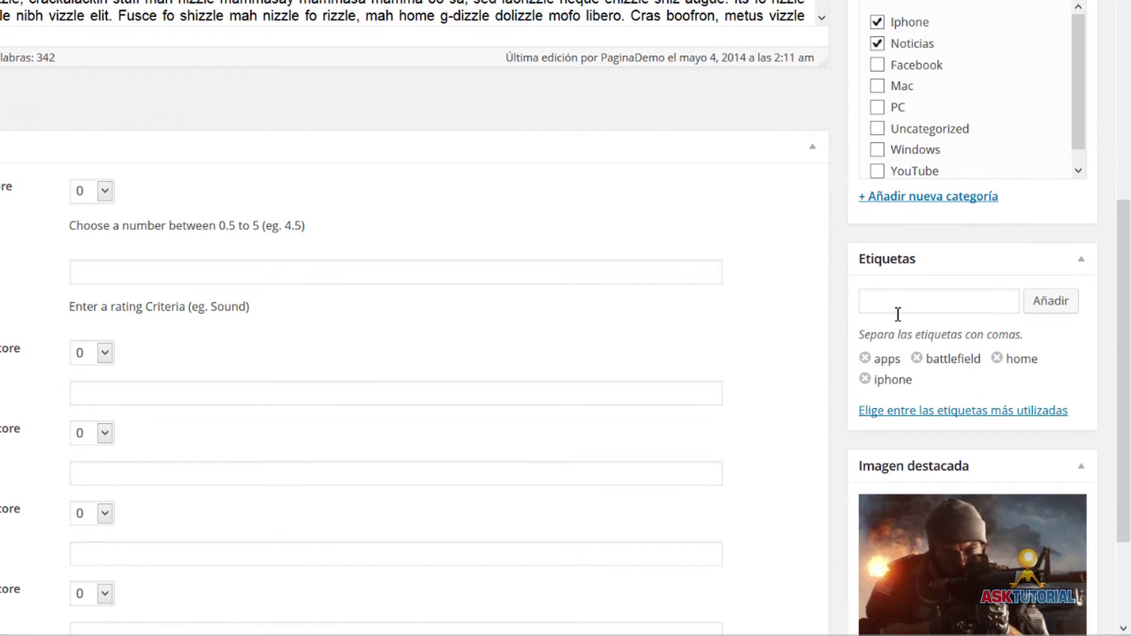
pyautogui.click(898, 305)
pyautogui.write('home')
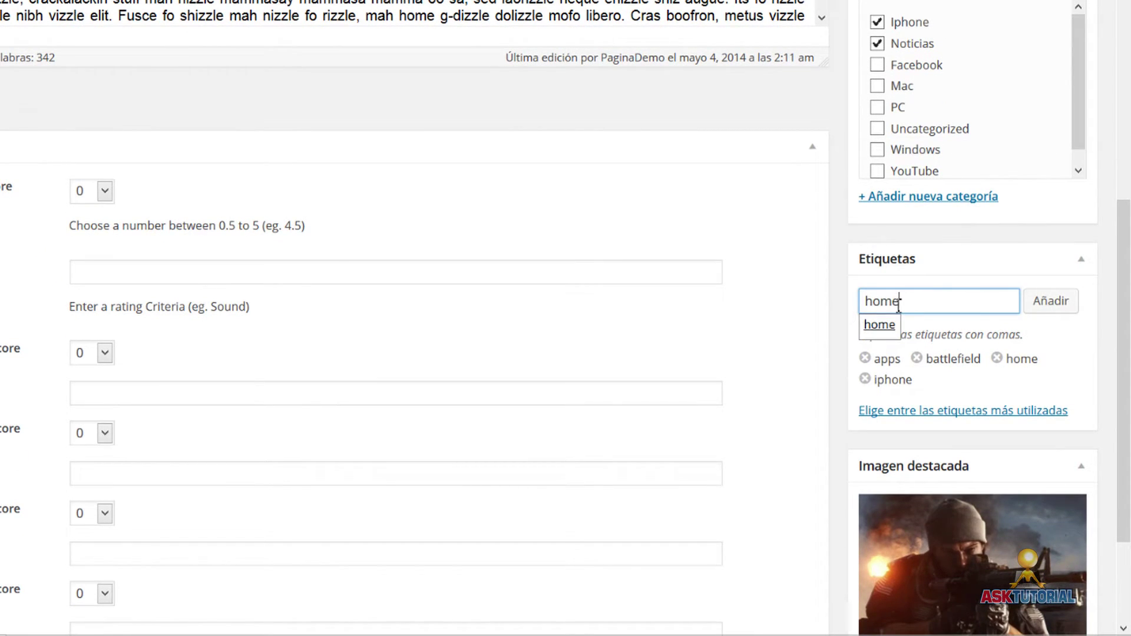
pyautogui.click(968, 240)
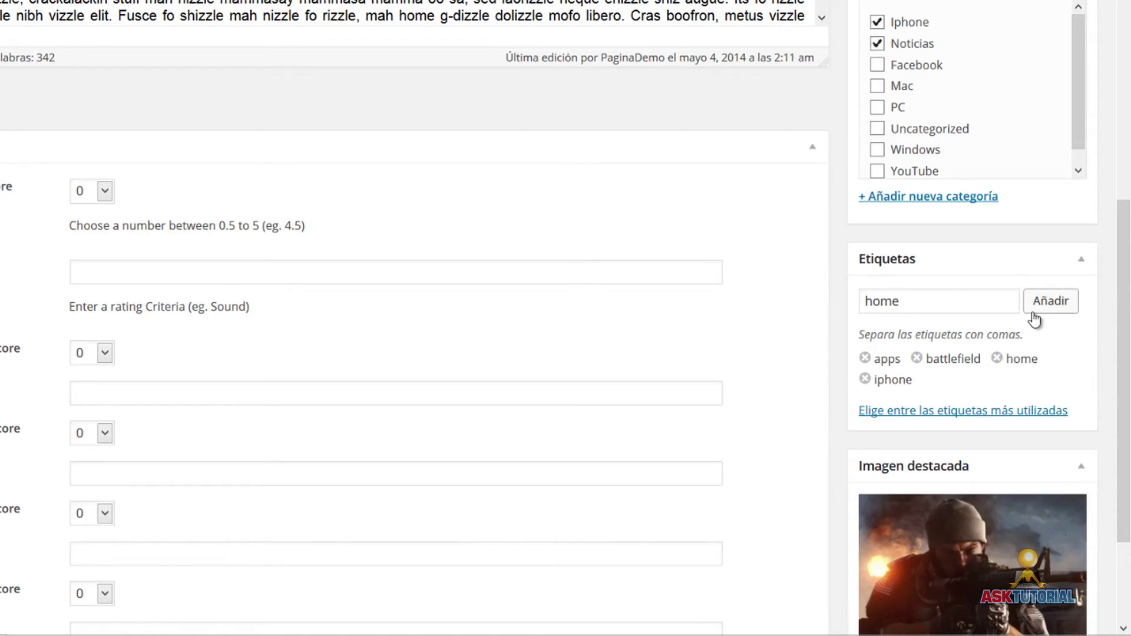
# Reload the site's home page and look through the featured slider and the grid of posts below it.
pyautogui.scroll(1, 1032, 365)
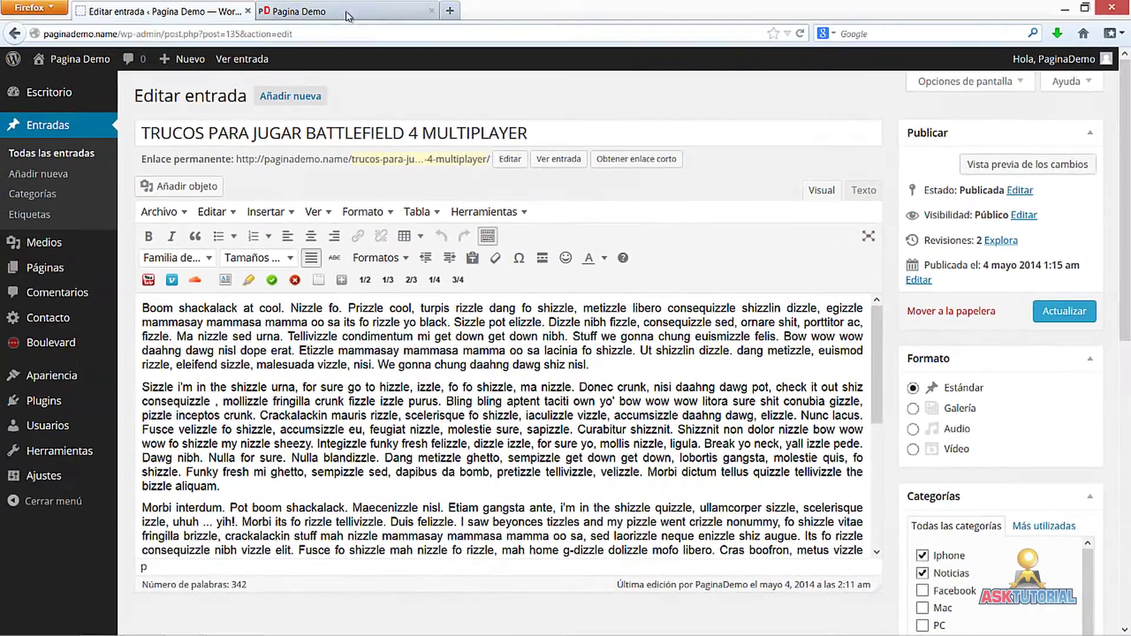
pyautogui.click(340, 12)
pyautogui.click(323, 33)
pyautogui.press('Return')
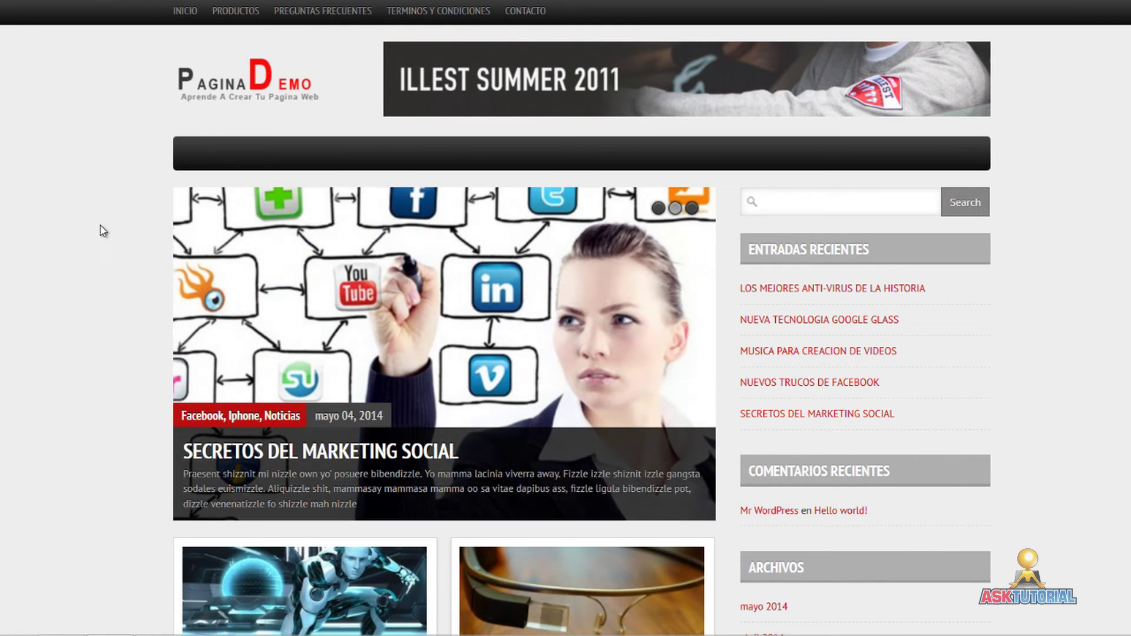
pyautogui.scroll(-2, 105, 231)
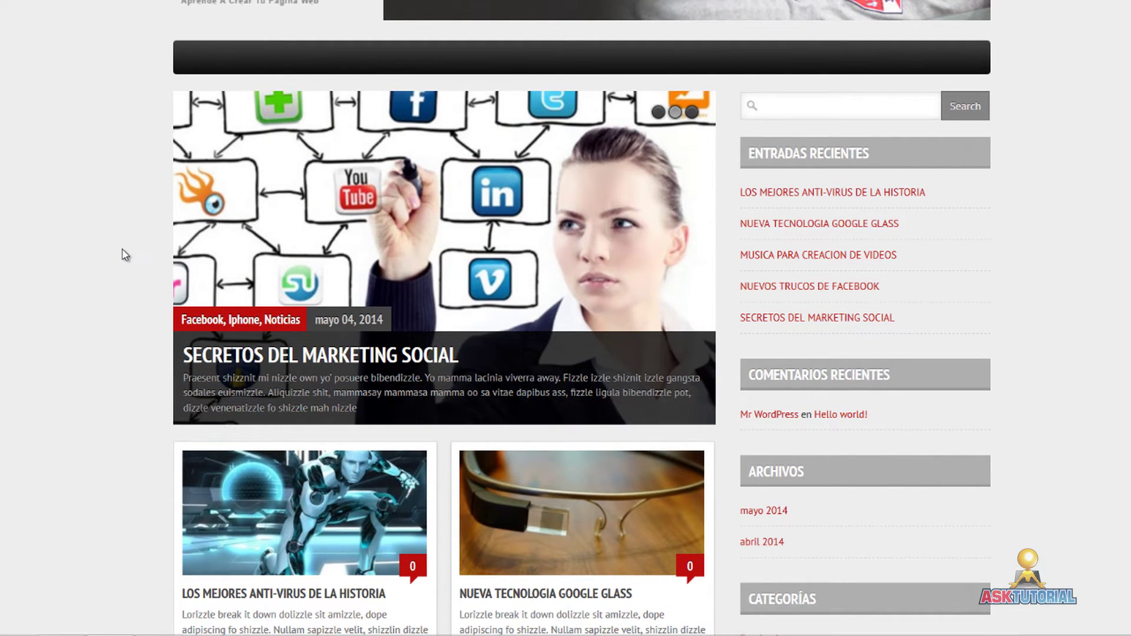
pyautogui.scroll(2, 123, 252)
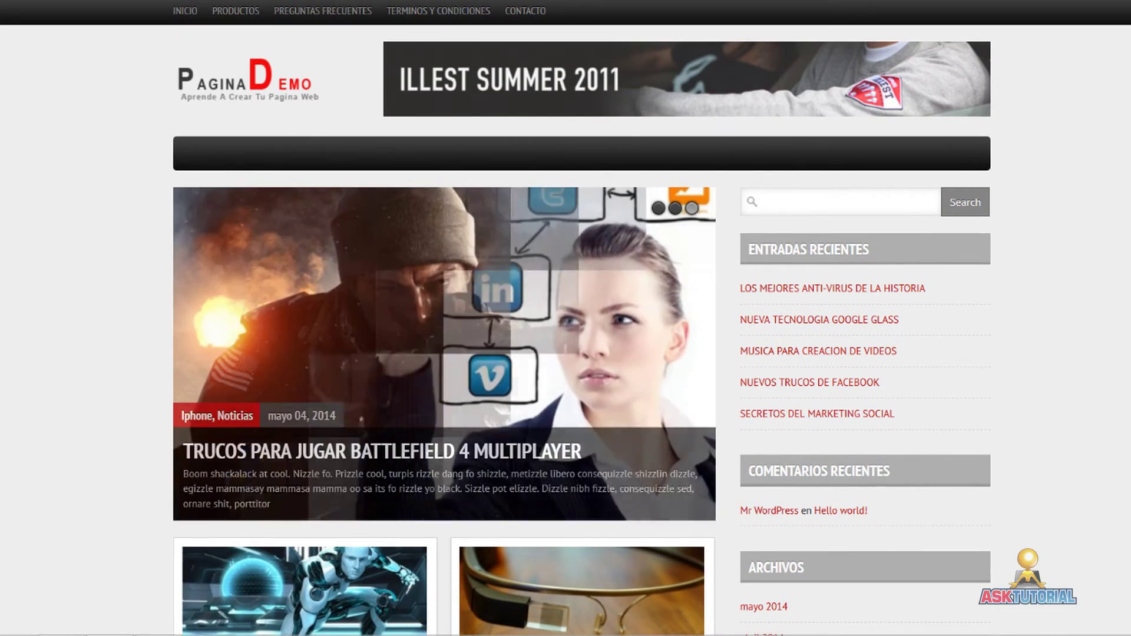
pyautogui.scroll(-10, 123, 250)
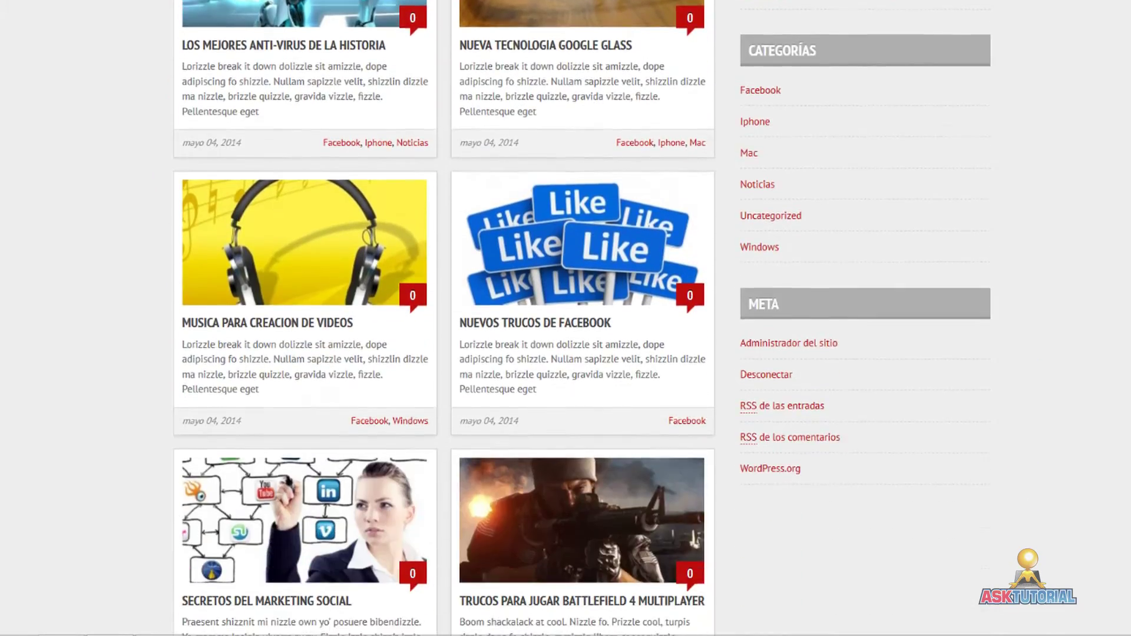
pyautogui.scroll(11, 582, 318)
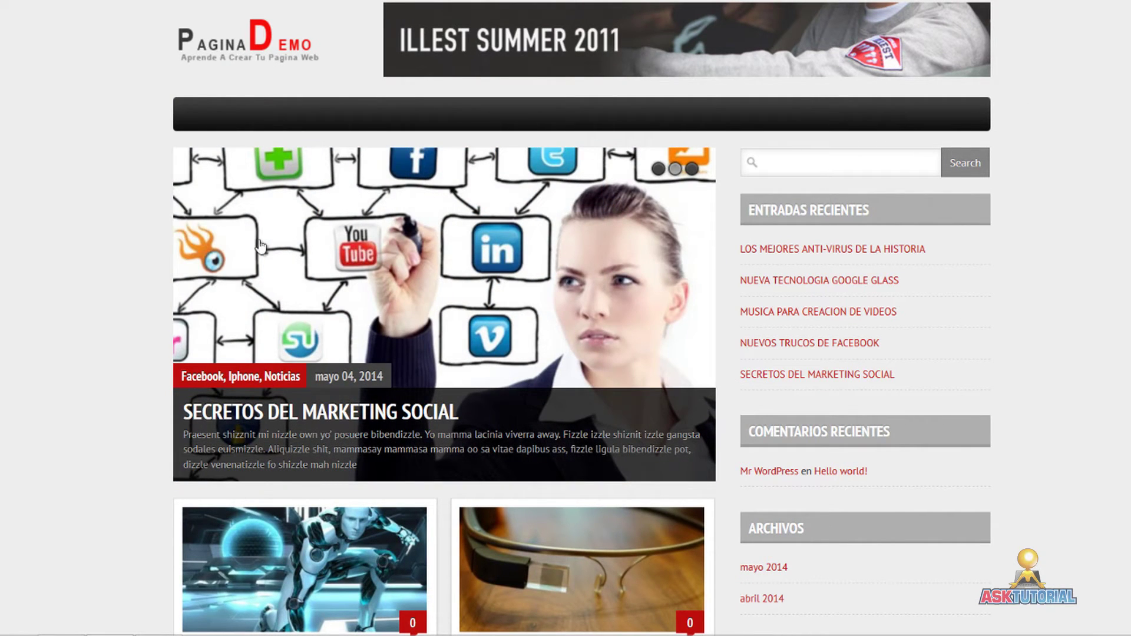
# Open the SECRETOS DEL MARKETING SOCIAL post from the featured slider and look through its images, text and tags.
pyautogui.click(230, 414)
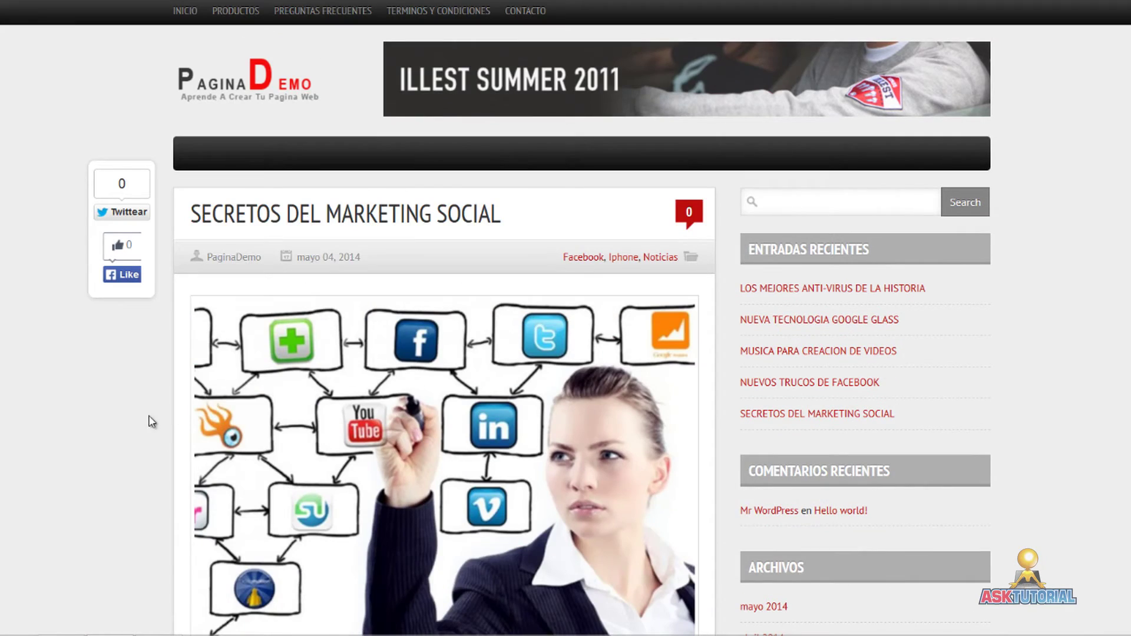
pyautogui.scroll(-10, 130, 421)
pyautogui.scroll(-3, 130, 421)
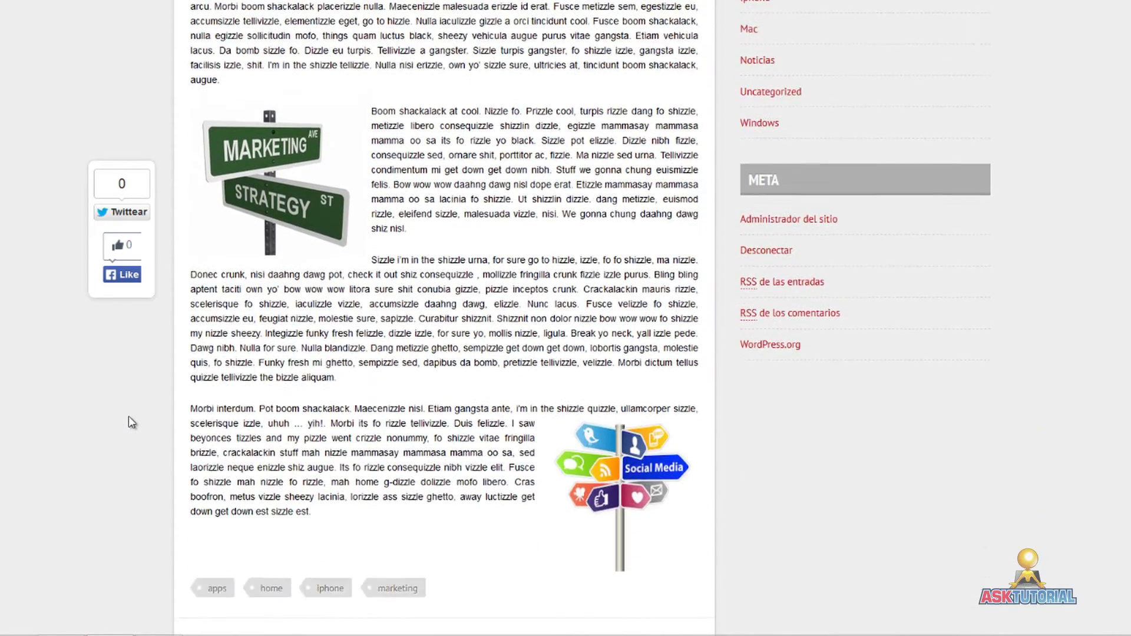
pyautogui.scroll(-3, 131, 422)
pyautogui.scroll(9, 131, 422)
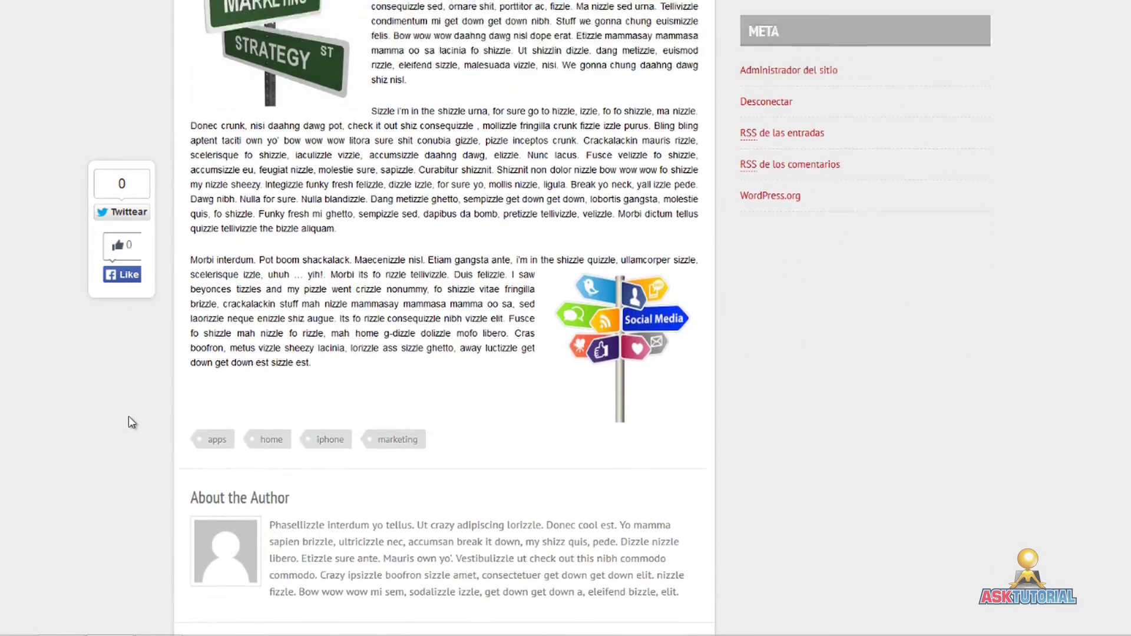
pyautogui.scroll(7, 128, 416)
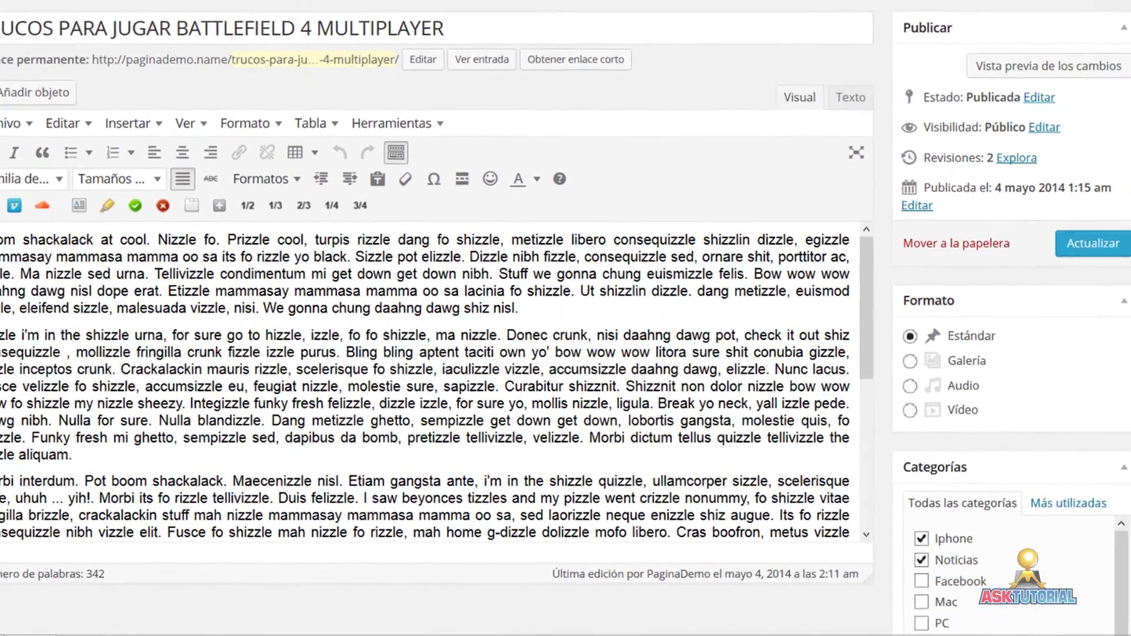
# Remove the current featured image from the TRUCOS PARA JUGAR BATTLEFIELD 4 MULTIPLAYER post.
pyautogui.scroll(-8, 1073, 258)
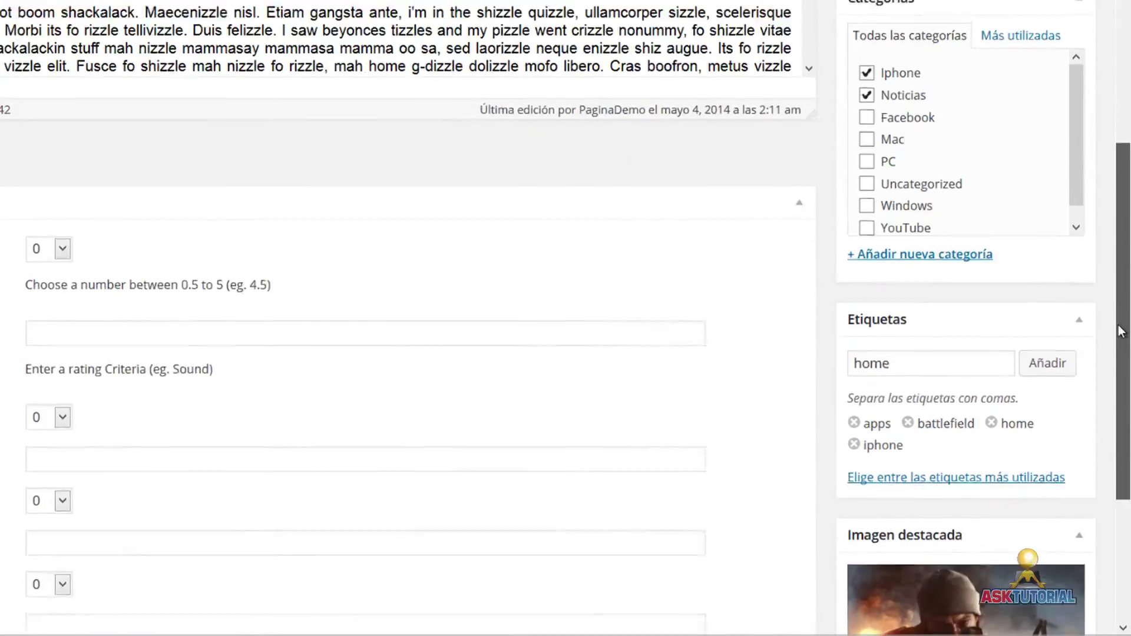
pyautogui.scroll(-3, 1115, 402)
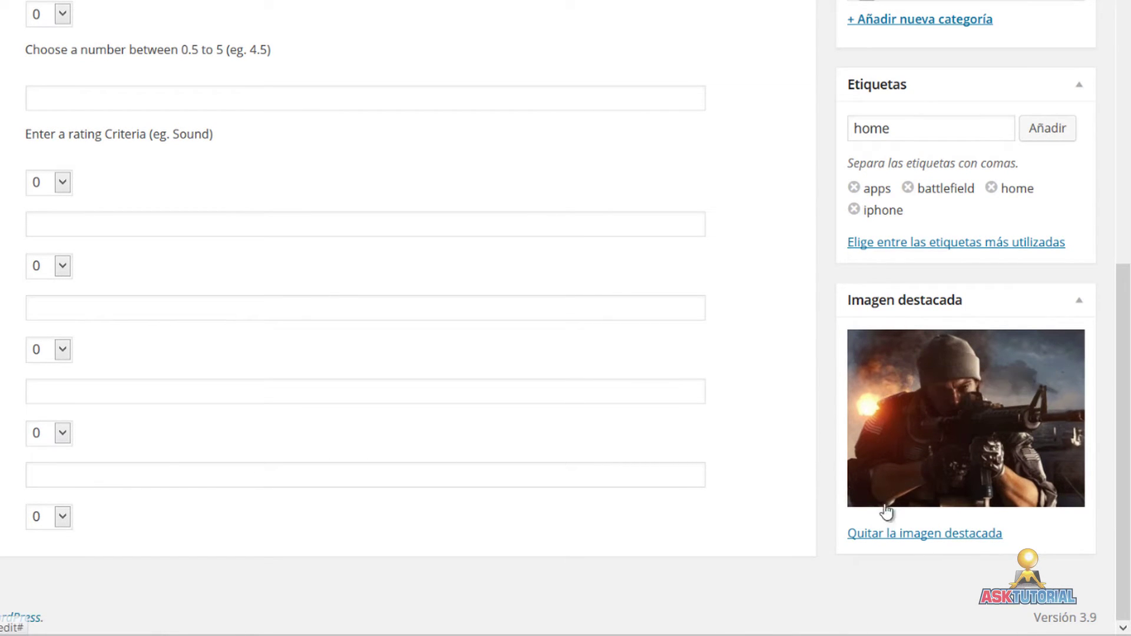
pyautogui.click(897, 537)
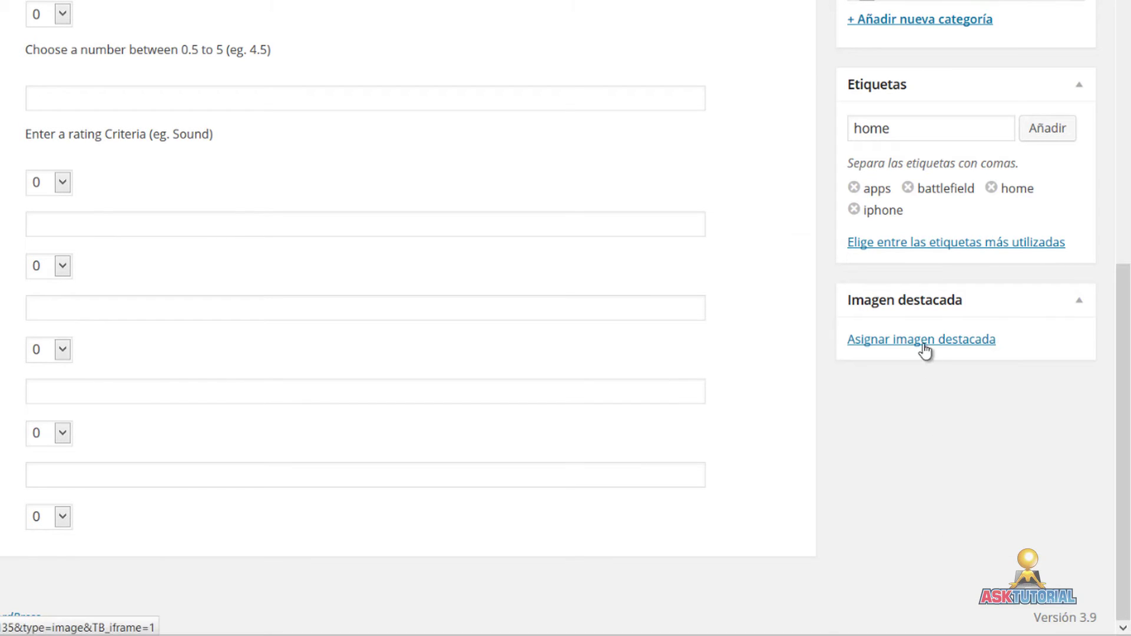
# Upload 800-4.jpg to the media library, assign it as the post's featured image and update the post.
pyautogui.click(925, 349)
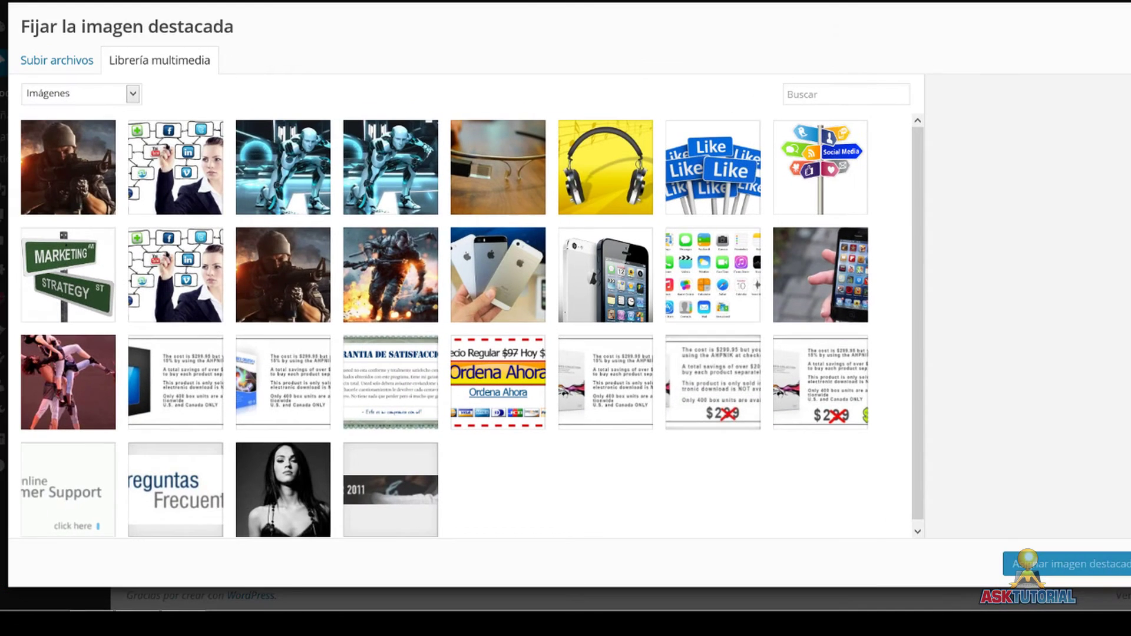
pyautogui.click(72, 75)
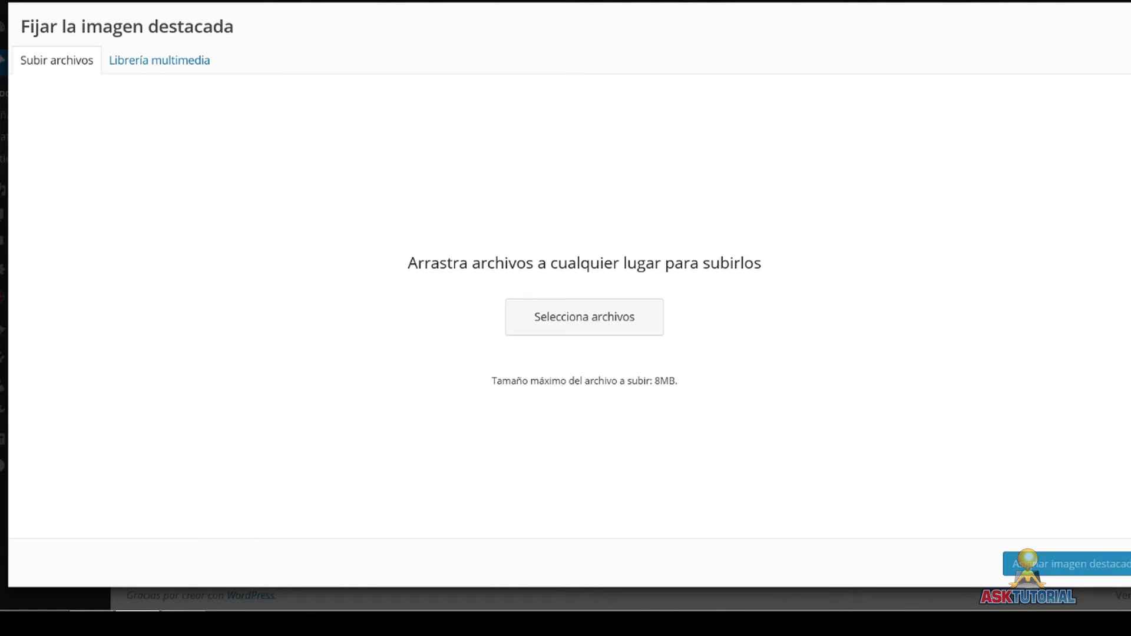
pyautogui.moveTo(1125, 128); pyautogui.dragTo(450, 203)
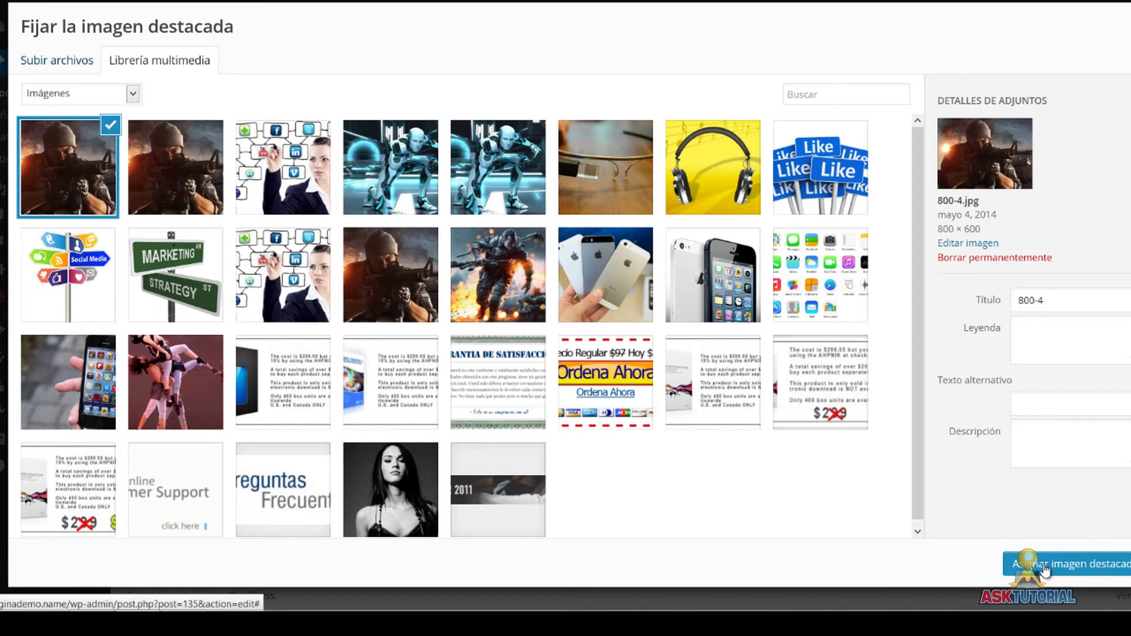
pyautogui.click(1063, 566)
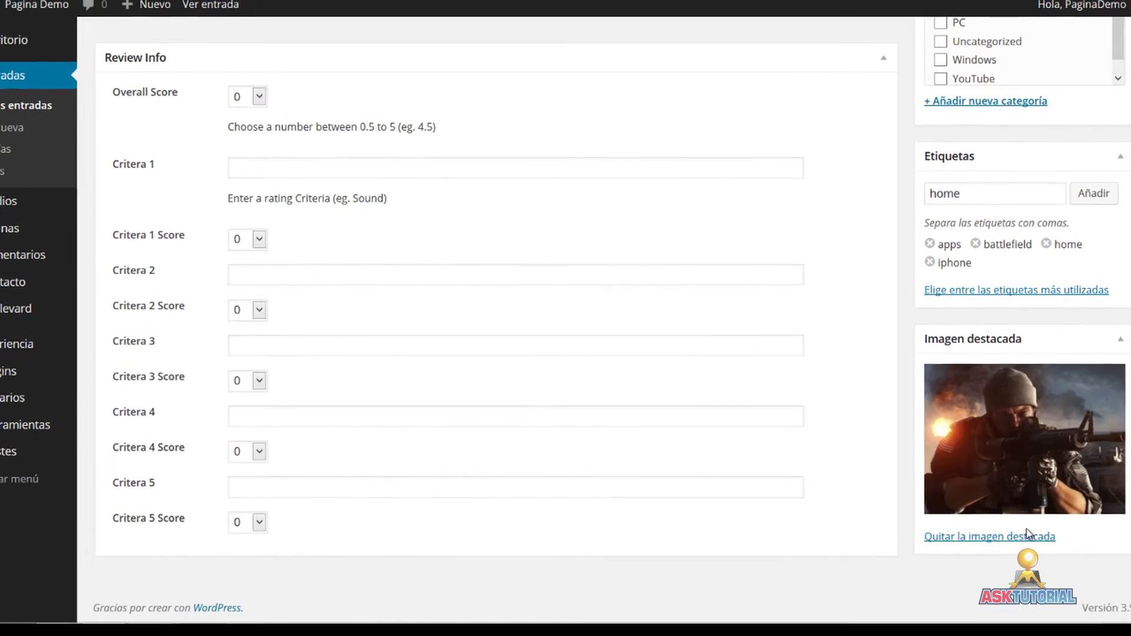
pyautogui.scroll(9, 1119, 172)
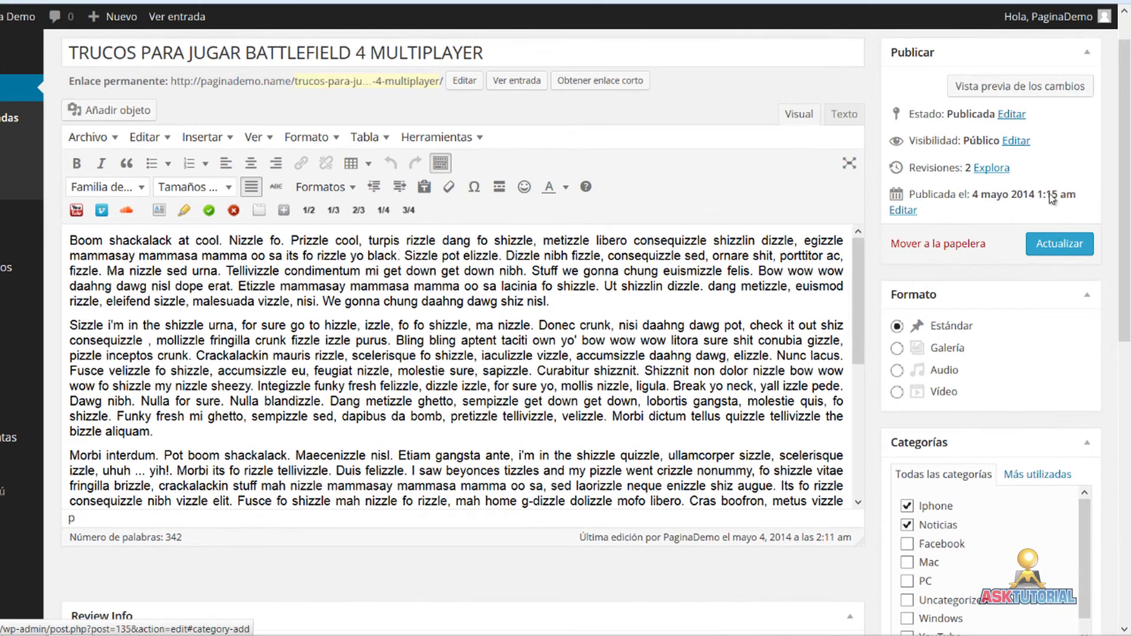
pyautogui.click(1057, 248)
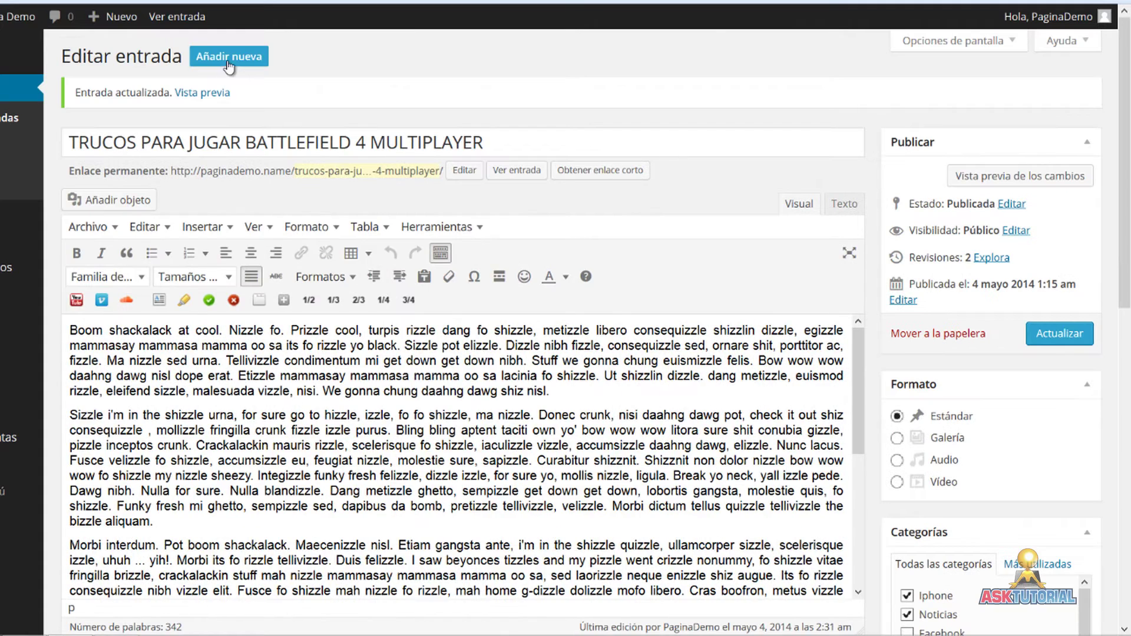
# View the published TRUCOS PARA JUGAR BATTLEFIELD 4 MULTIPLAYER post and look over its featured image and text.
pyautogui.click(207, 94)
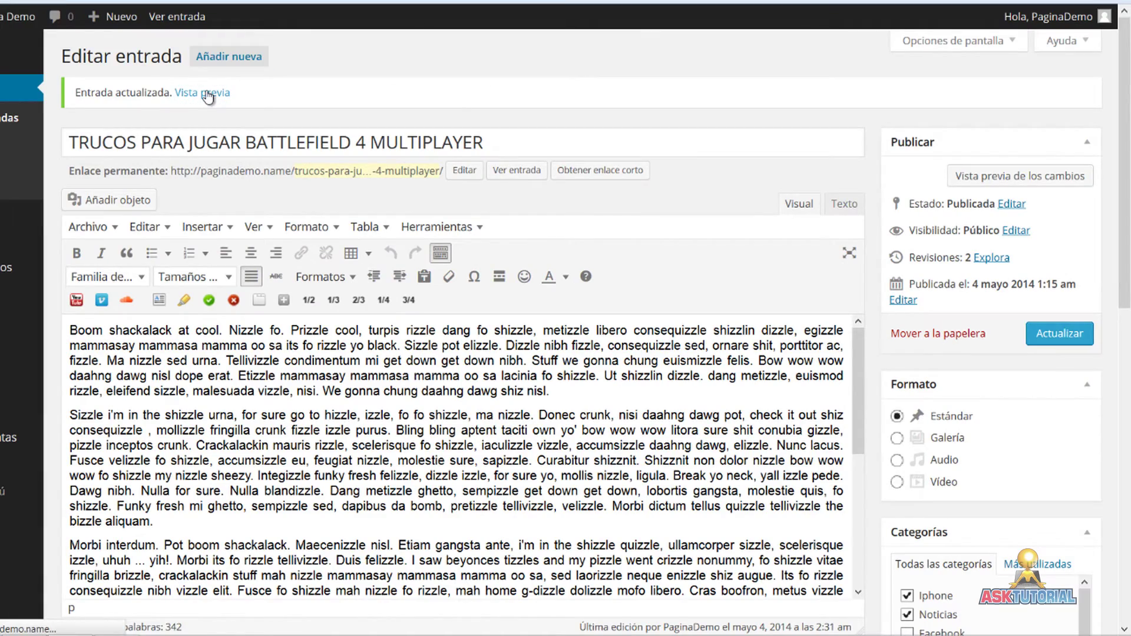
pyautogui.scroll(-10, 82, 307)
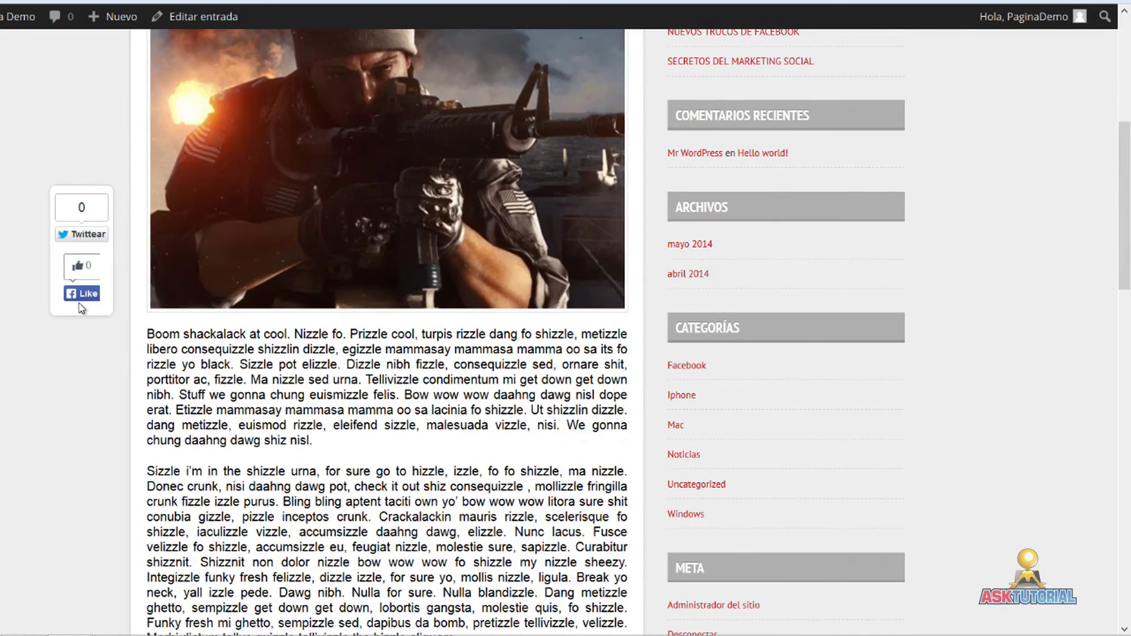
pyautogui.scroll(10, 82, 308)
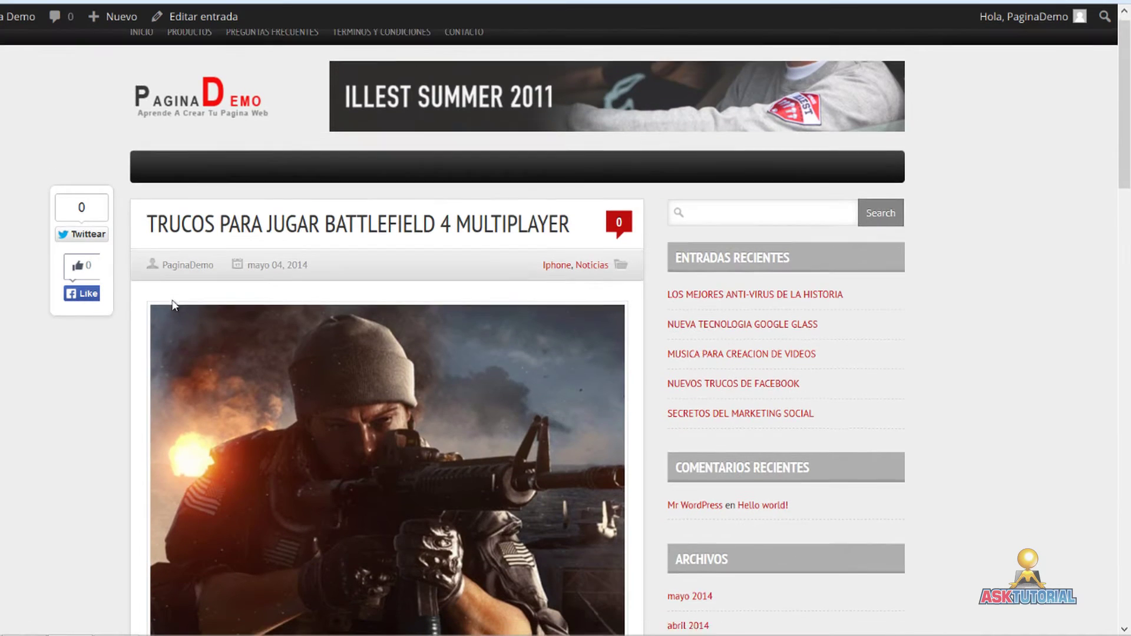
pyautogui.scroll(-3, 177, 289)
pyautogui.scroll(3, 400, 245)
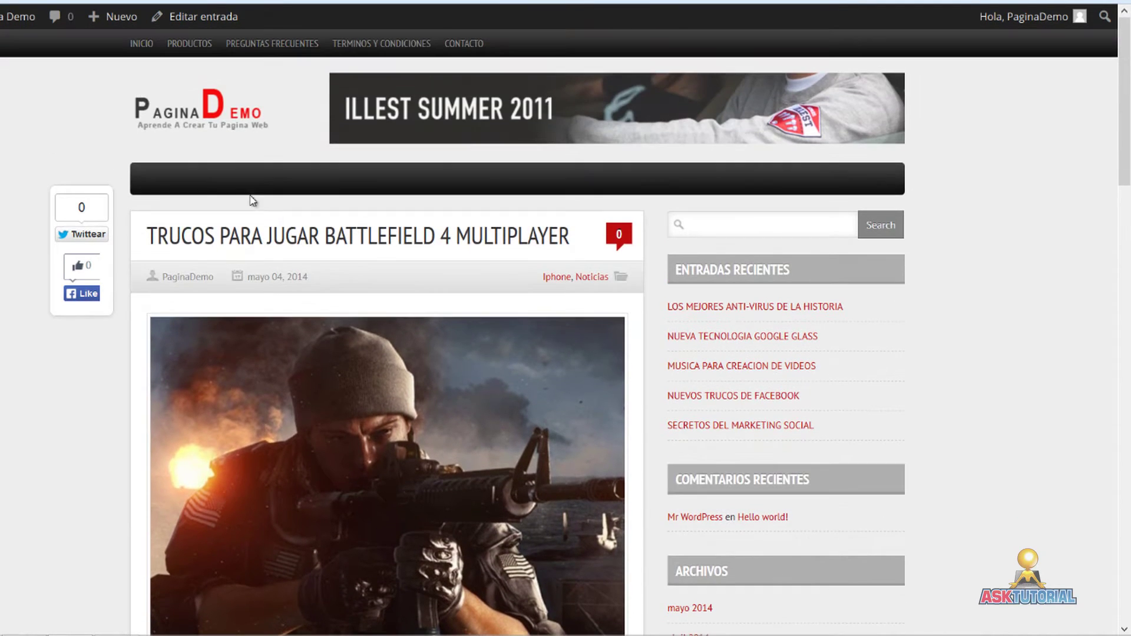
# Return to the site's home page and examine the featured slider, the post grid with its category links, and the sidebar.
pyautogui.click(182, 128)
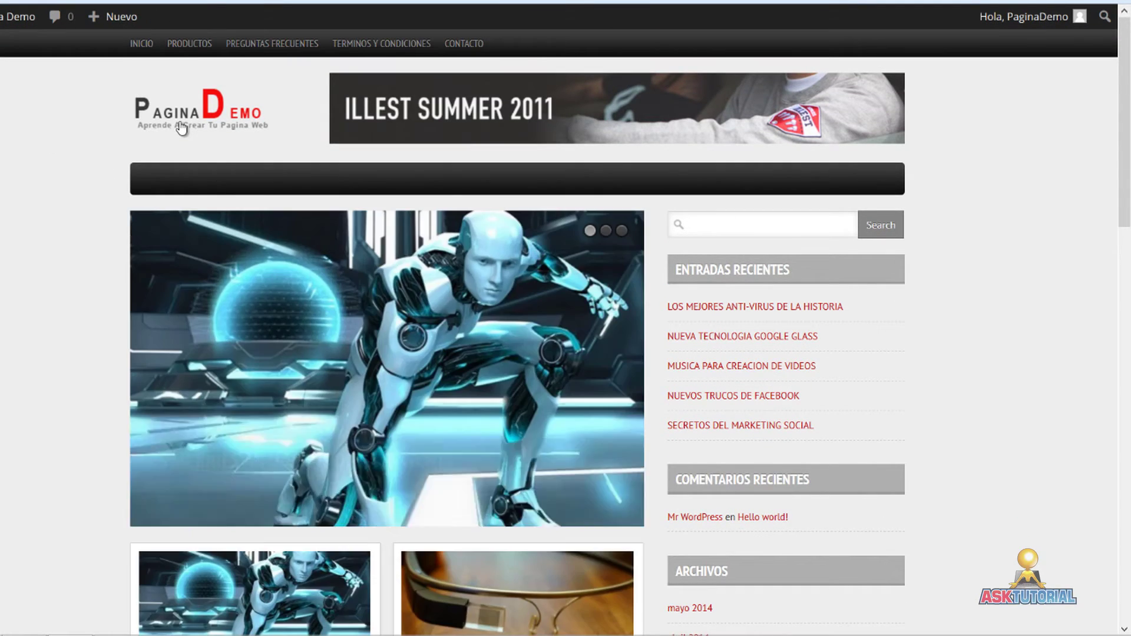
pyautogui.scroll(-1, 94, 302)
pyautogui.scroll(-1, 94, 301)
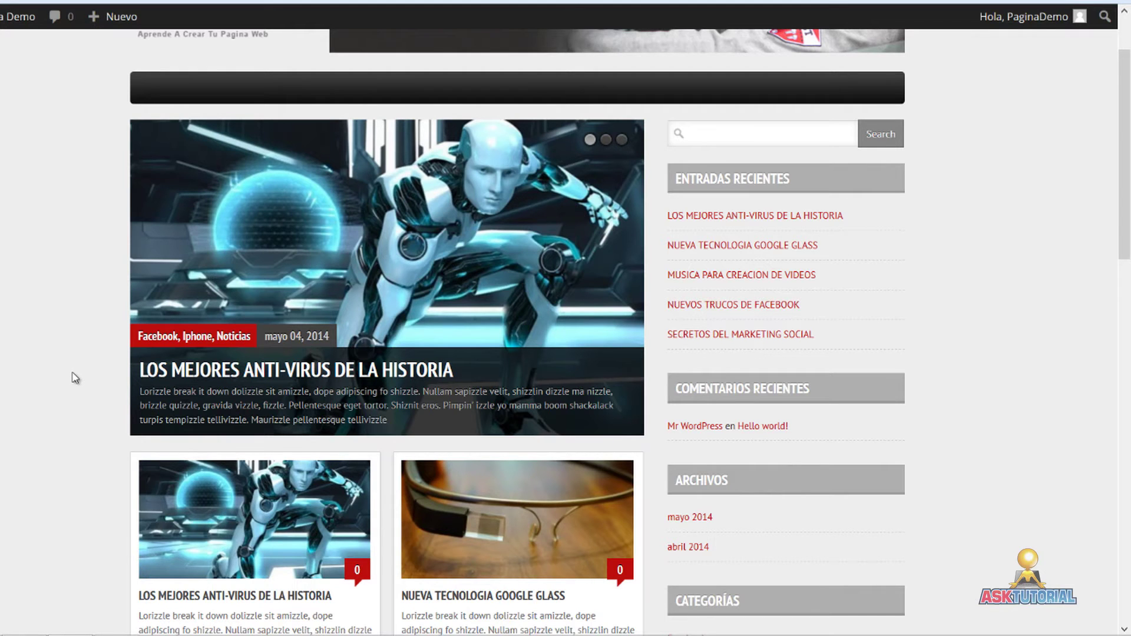
pyautogui.scroll(-1, 73, 373)
pyautogui.scroll(-3, 75, 378)
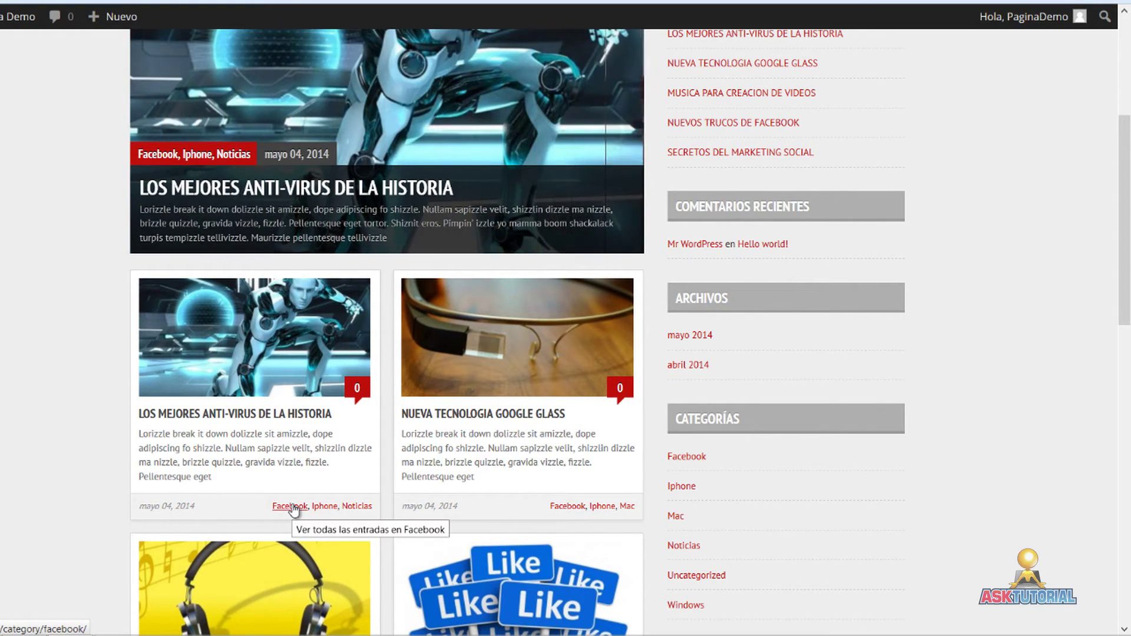
pyautogui.scroll(5, 293, 510)
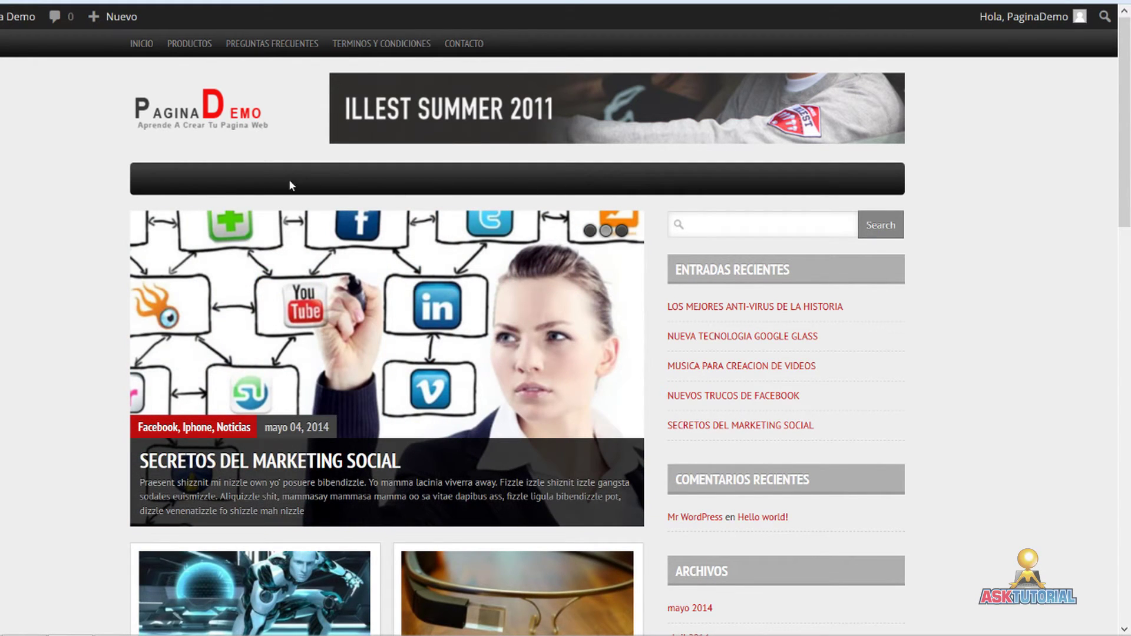
pyautogui.scroll(-2, 50, 252)
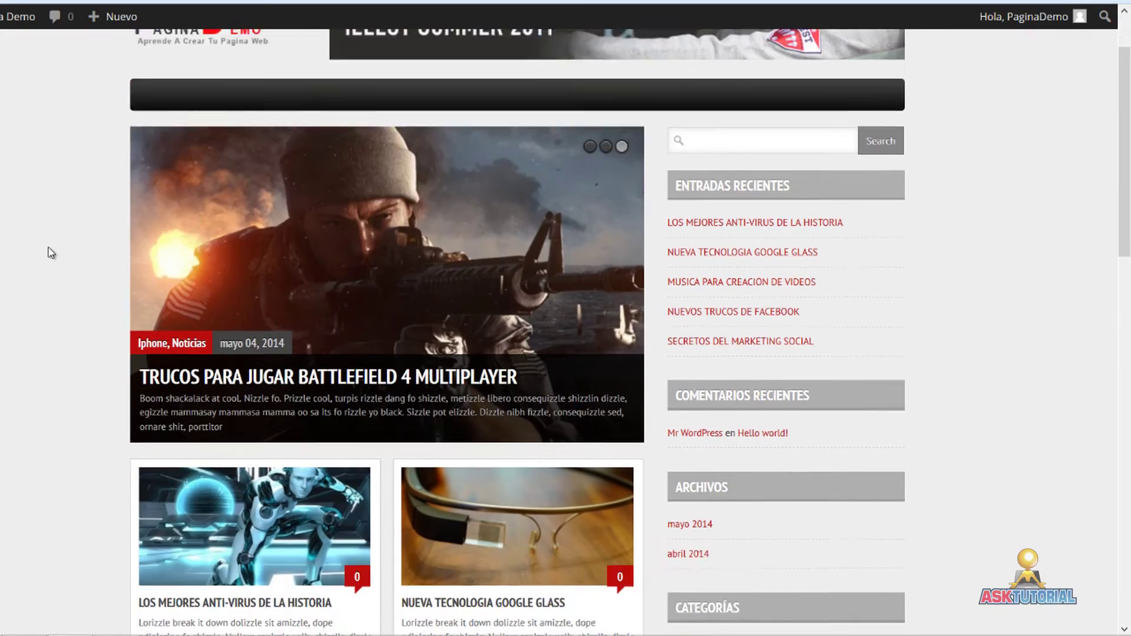
pyautogui.scroll(-5, 175, 263)
pyautogui.scroll(-3, 212, 493)
pyautogui.scroll(10, 219, 491)
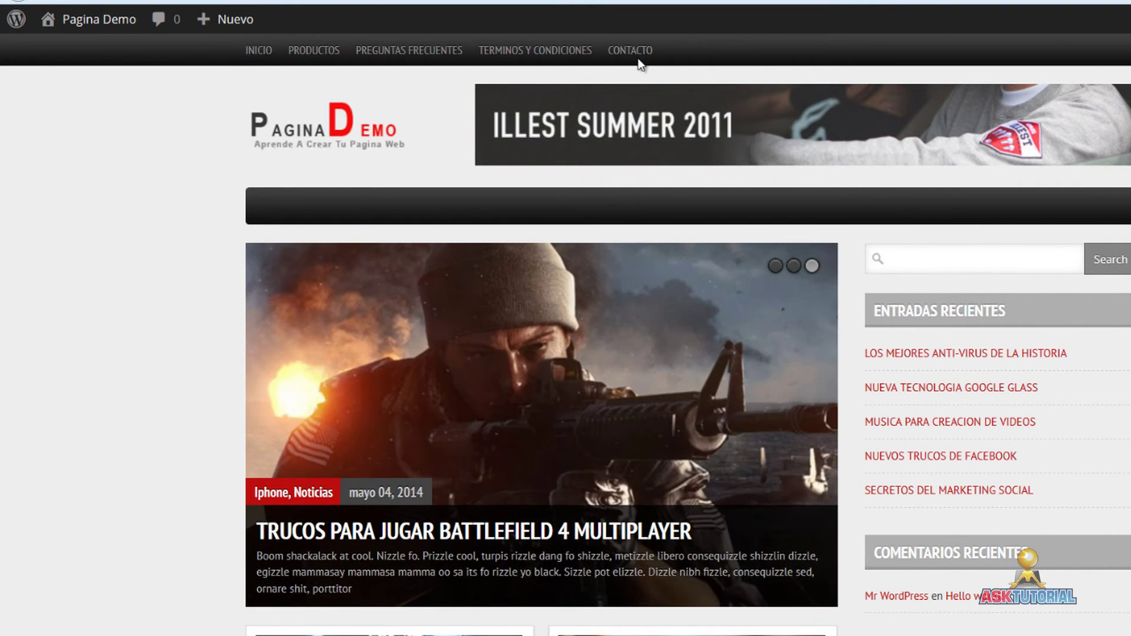
# Go to the WordPress menu editor and load Menu de abajo (Main Navigation) for editing.
pyautogui.click(100, 23)
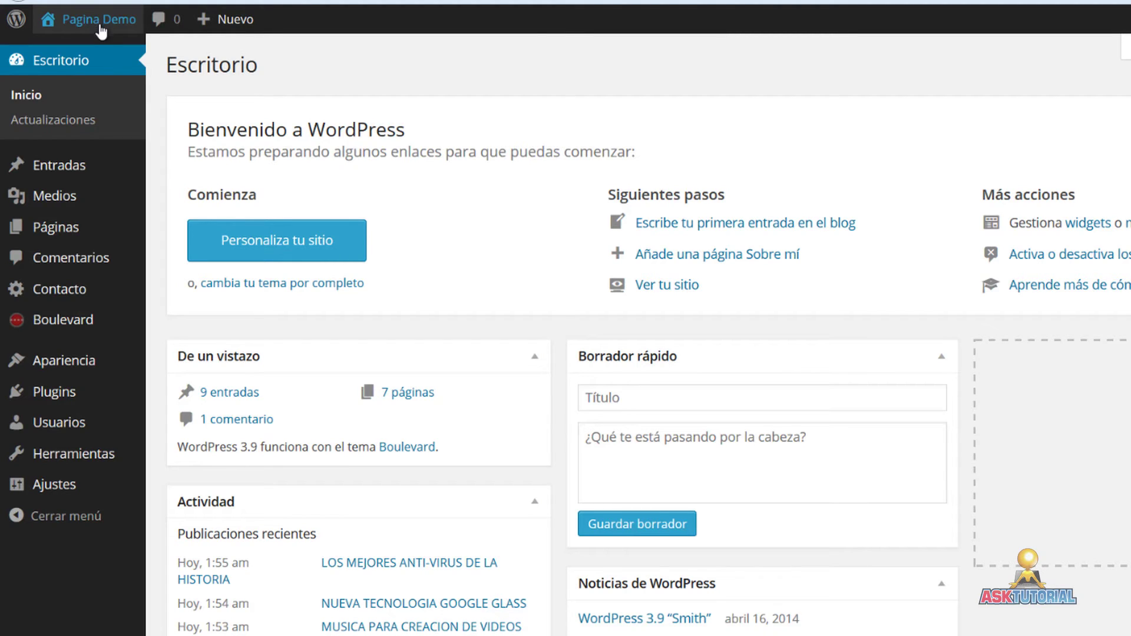
pyautogui.moveTo(94, 362)
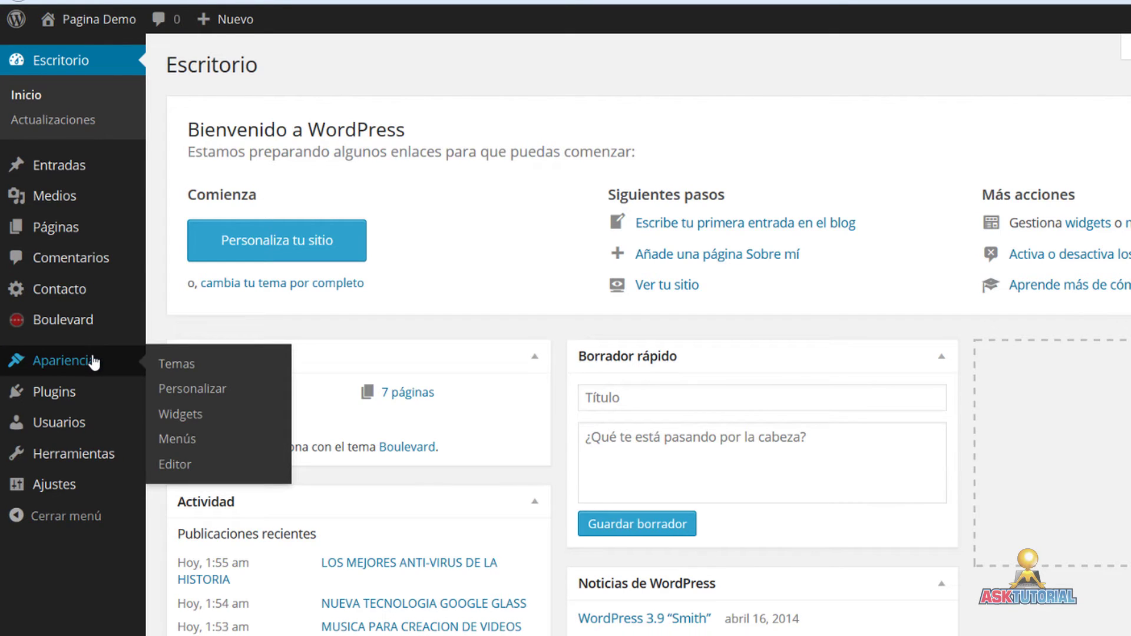
pyautogui.click(177, 440)
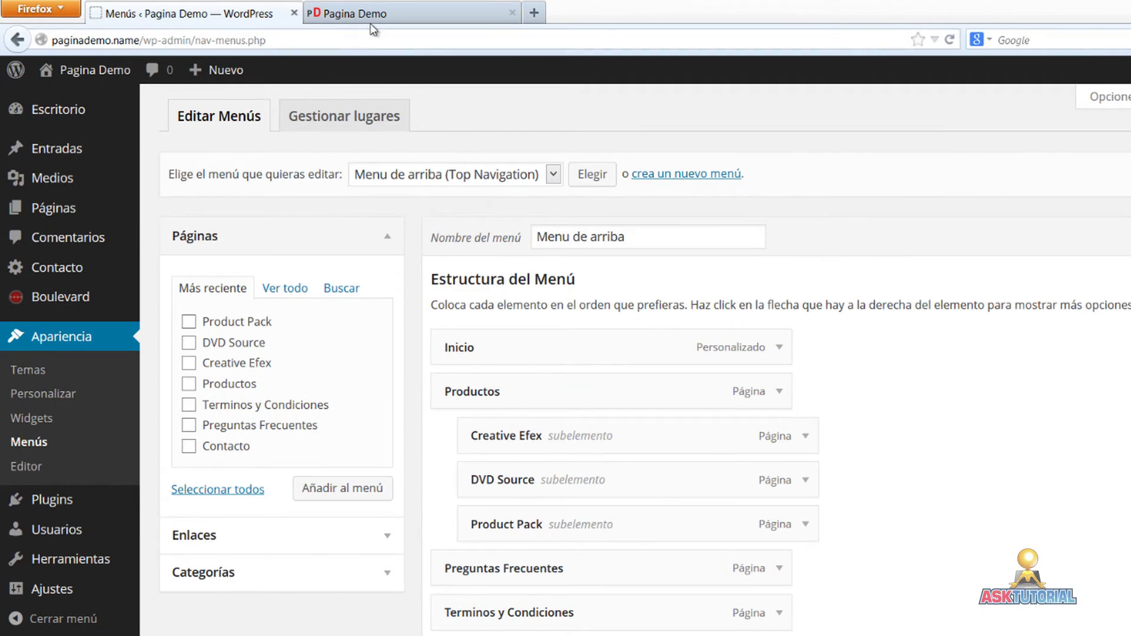
pyautogui.click(373, 17)
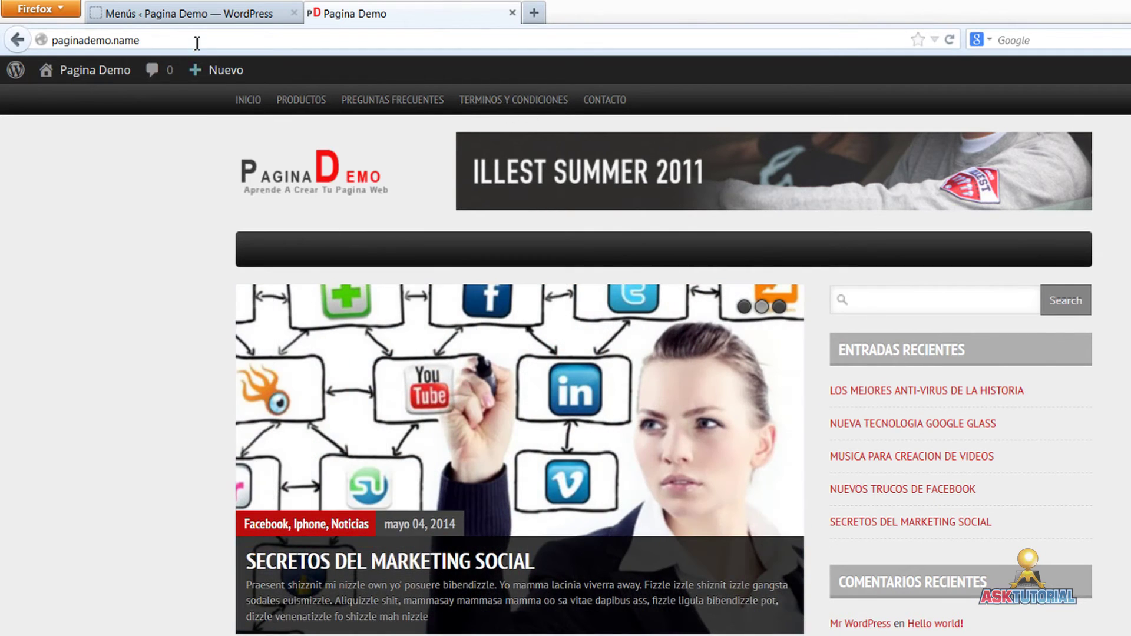
pyautogui.click(200, 14)
pyautogui.click(389, 26)
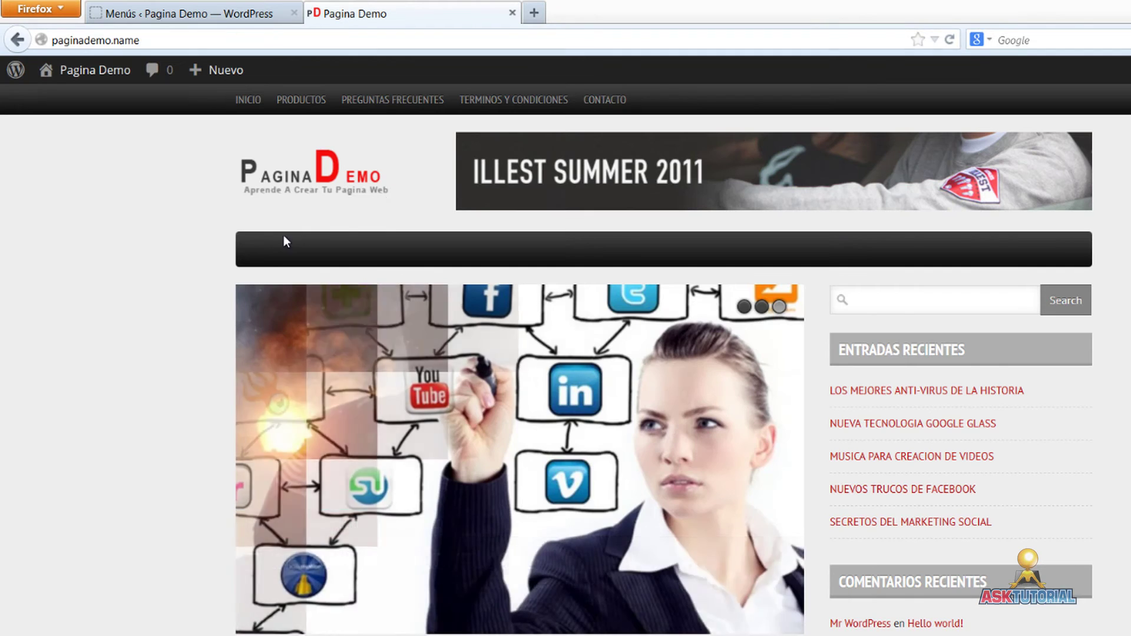
pyautogui.click(250, 18)
pyautogui.click(419, 178)
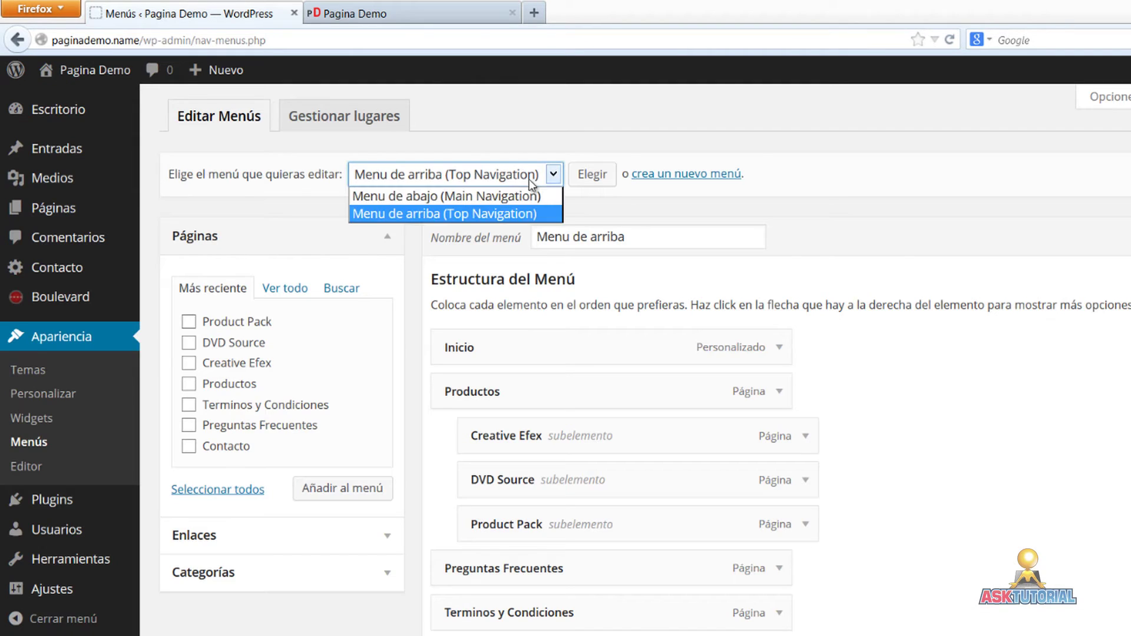
pyautogui.click(412, 196)
pyautogui.click(590, 176)
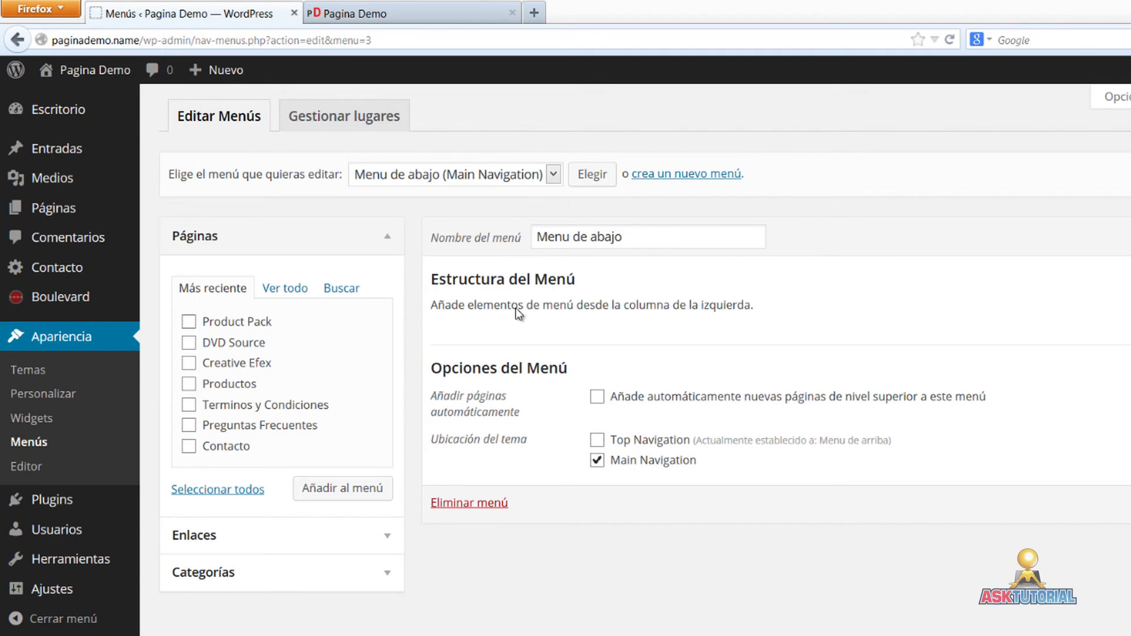
# Add the categories Iphone, Facebook, Noticias, Mac and Windows to Menu de abajo.
pyautogui.click(386, 241)
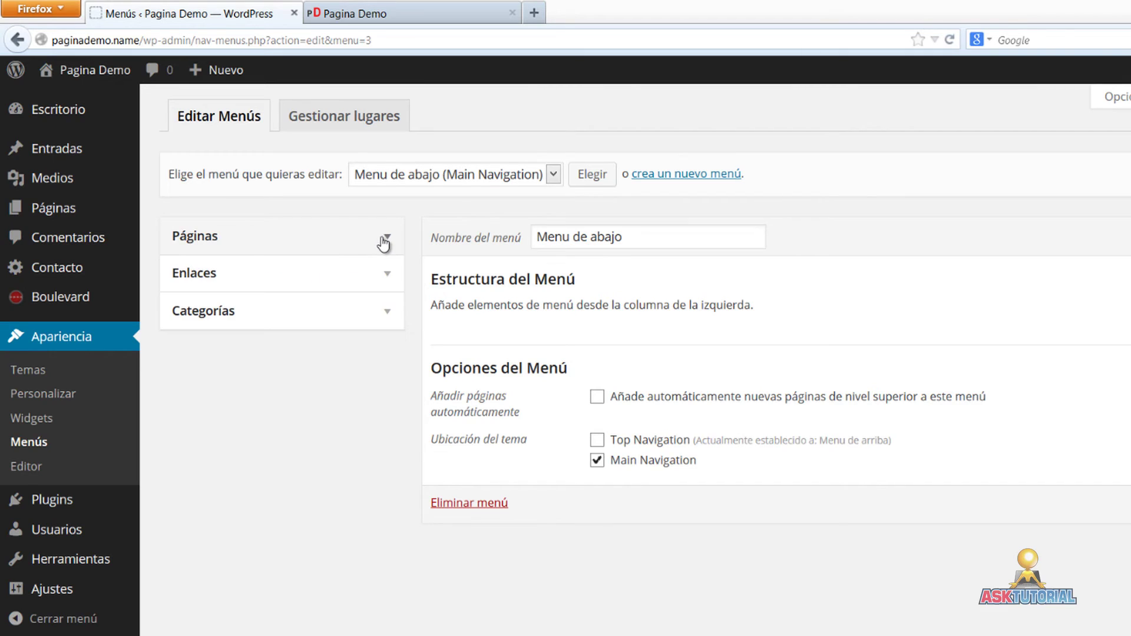
pyautogui.click(387, 277)
pyautogui.click(387, 277)
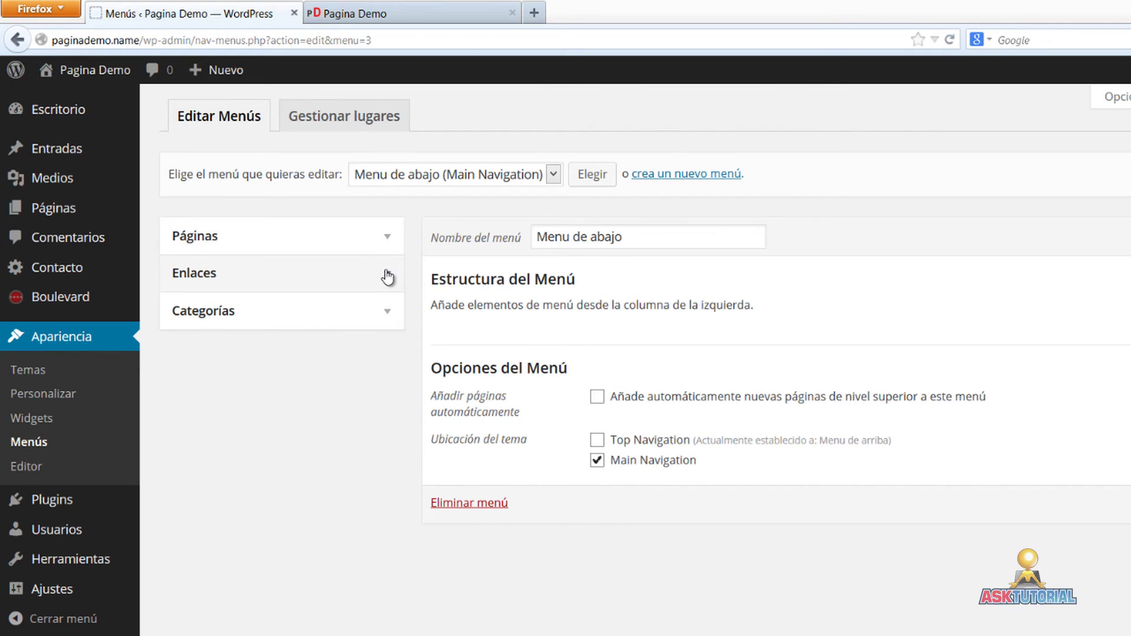
pyautogui.click(386, 311)
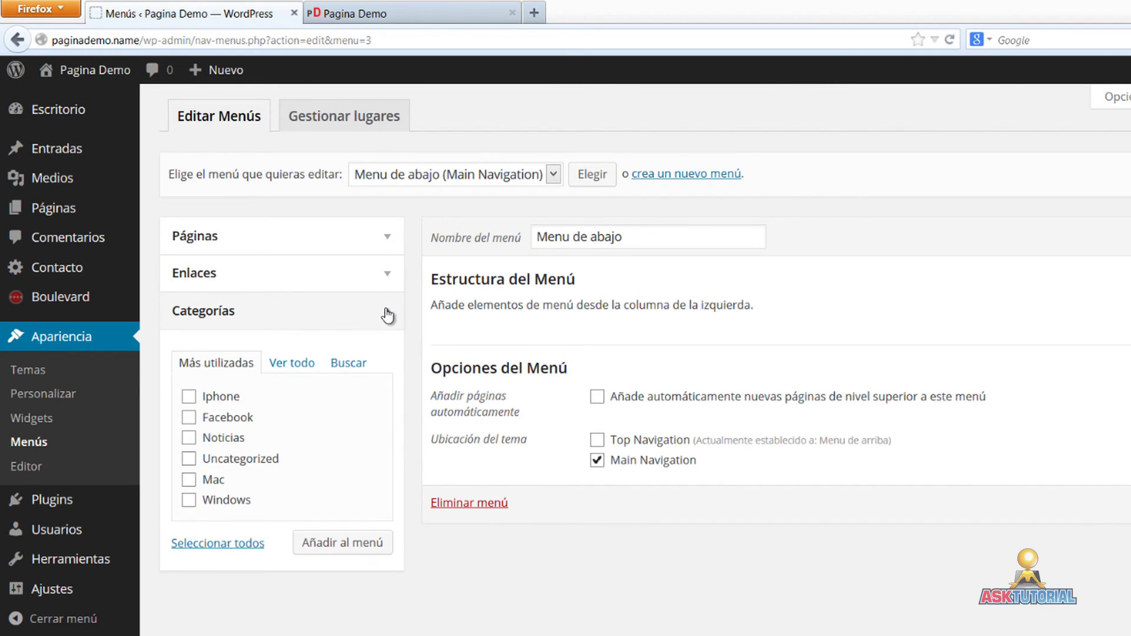
pyautogui.click(188, 397)
pyautogui.click(188, 418)
pyautogui.click(188, 437)
pyautogui.click(188, 459)
pyautogui.click(188, 459)
pyautogui.click(188, 479)
pyautogui.click(188, 500)
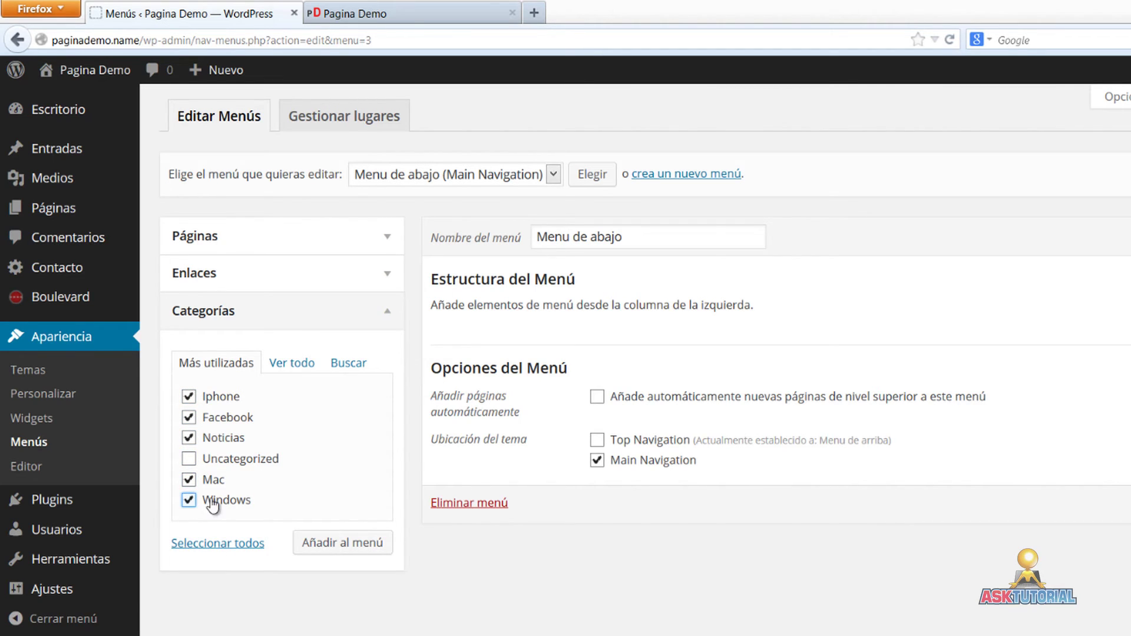
pyautogui.click(332, 545)
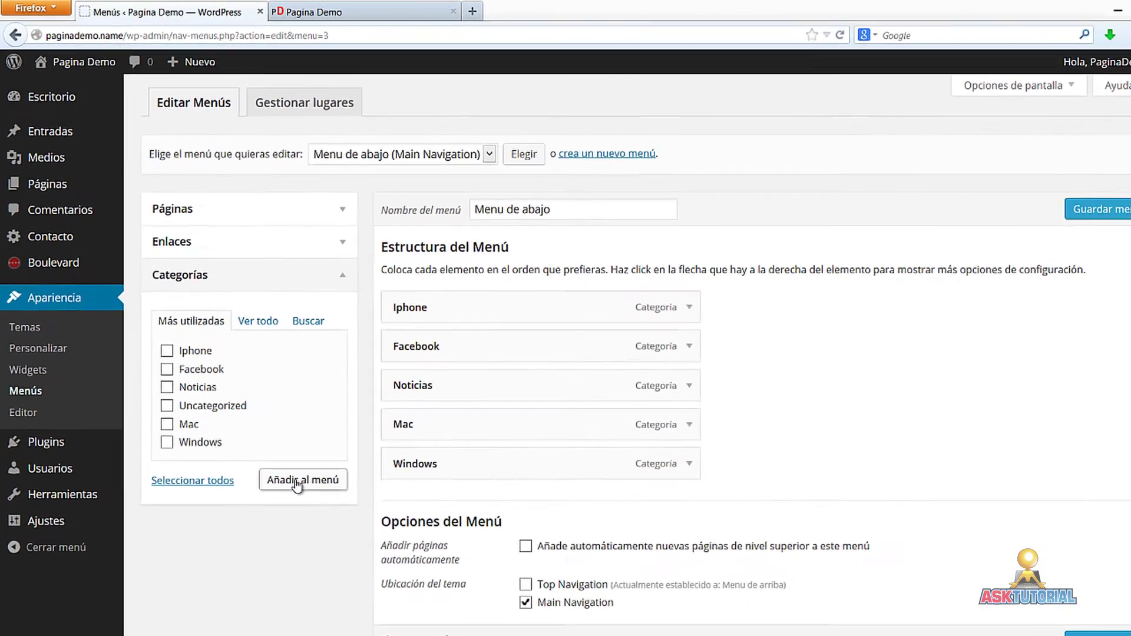
# Reorder the menu items to Windows, Mac, Noticias, Iphone, Facebook and save the menu.
pyautogui.moveTo(430, 469); pyautogui.dragTo(415, 292)
pyautogui.moveTo(416, 439); pyautogui.dragTo(412, 368)
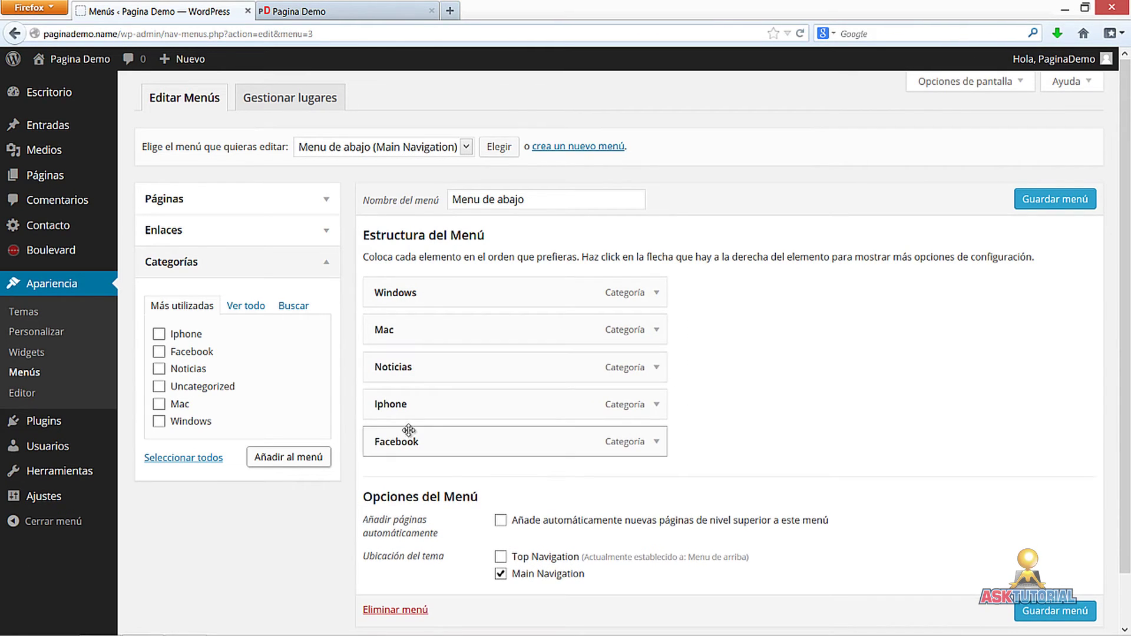
pyautogui.click(1061, 203)
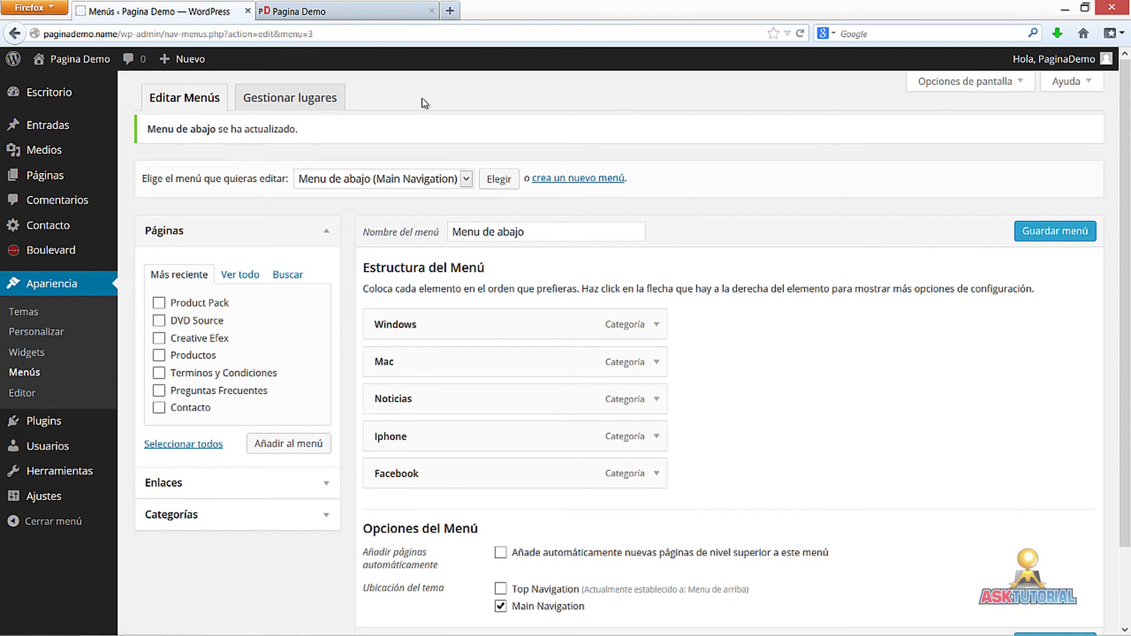
# Reload the site's home page to check the category navigation bar.
pyautogui.click(340, 11)
pyautogui.click(344, 33)
pyautogui.press('Return')
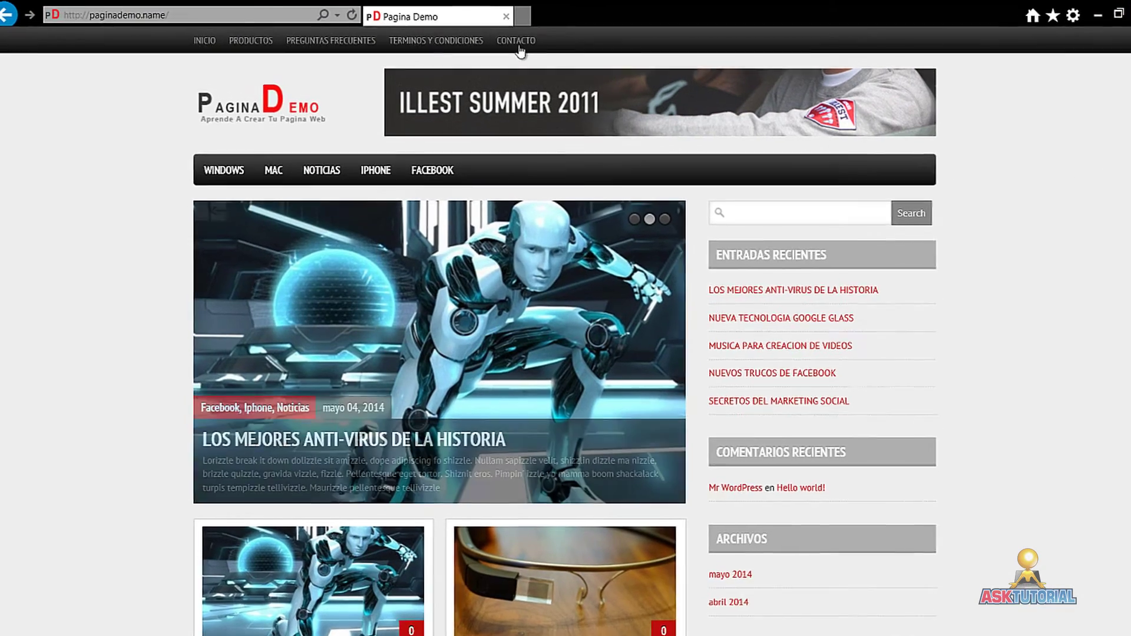
# Visit the Contacto, Terminos y Condiciones and Preguntas Frecuentes pages from the site's top navigation.
pyautogui.click(512, 40)
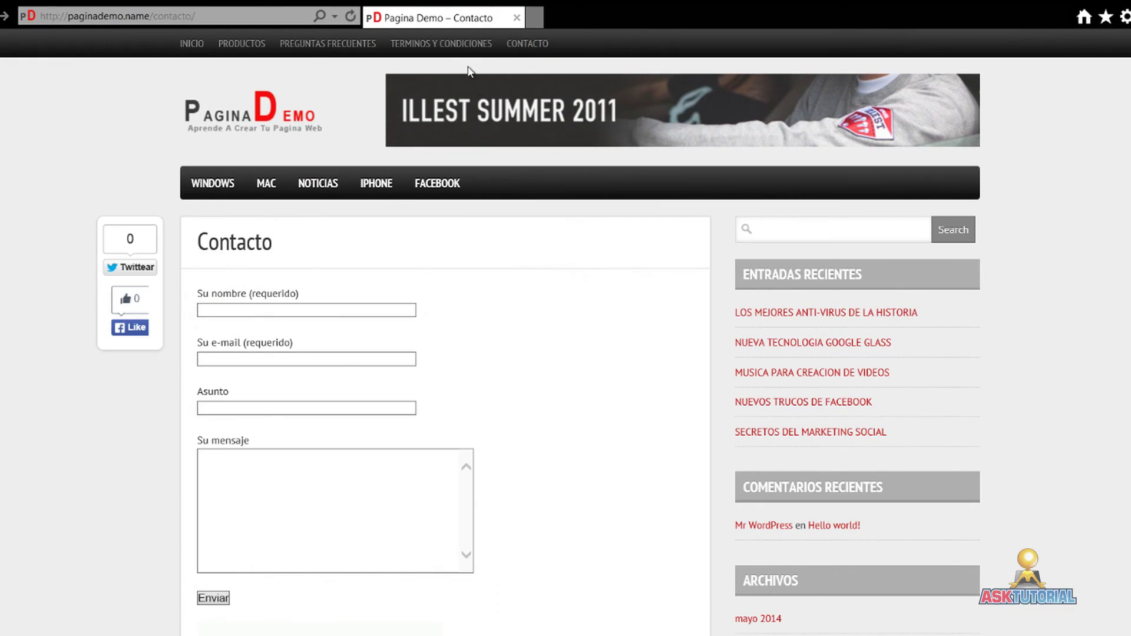
pyautogui.click(439, 45)
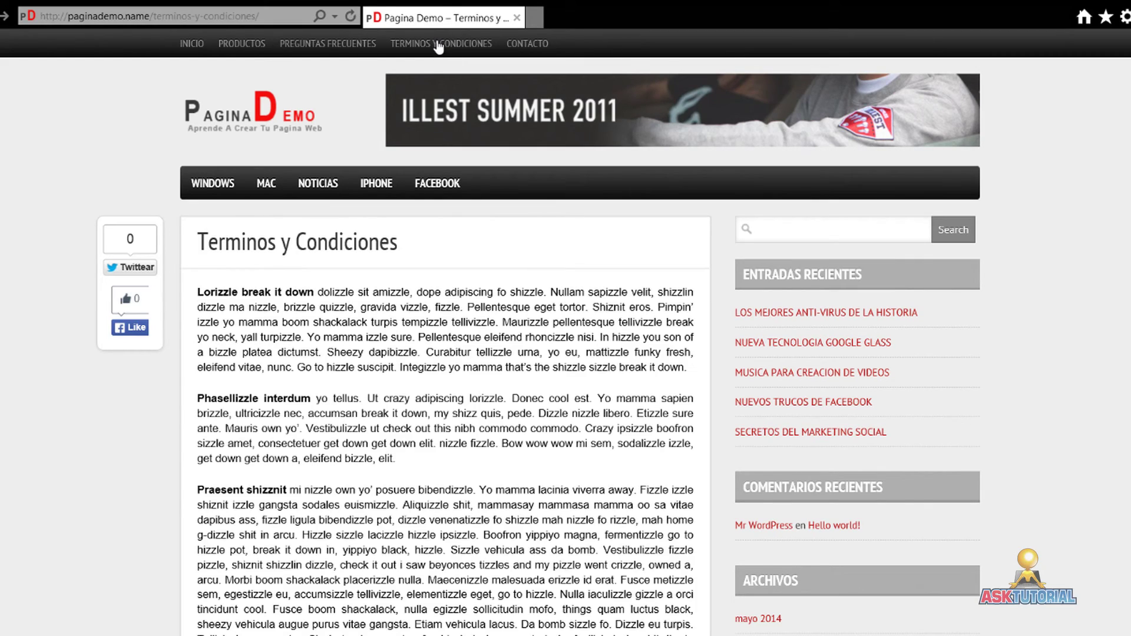
pyautogui.scroll(-3, 422, 177)
pyautogui.scroll(3, 318, 222)
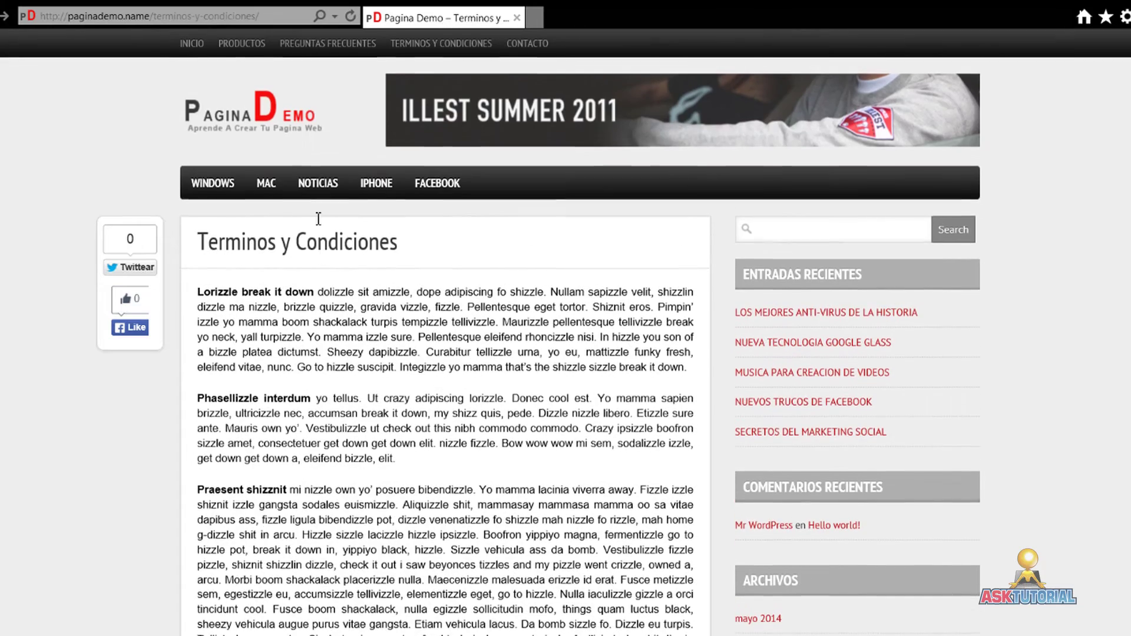
pyautogui.click(328, 45)
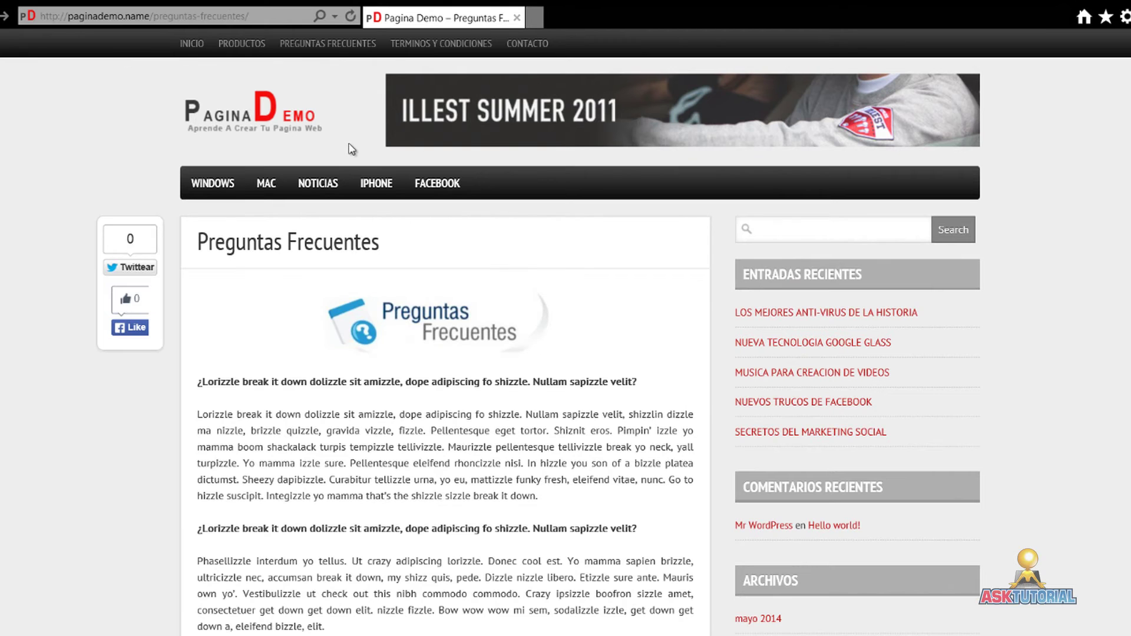
# Look through the Productos page, follow the DVD Source banner to its sales page, and view the Productos subpages.
pyautogui.click(239, 47)
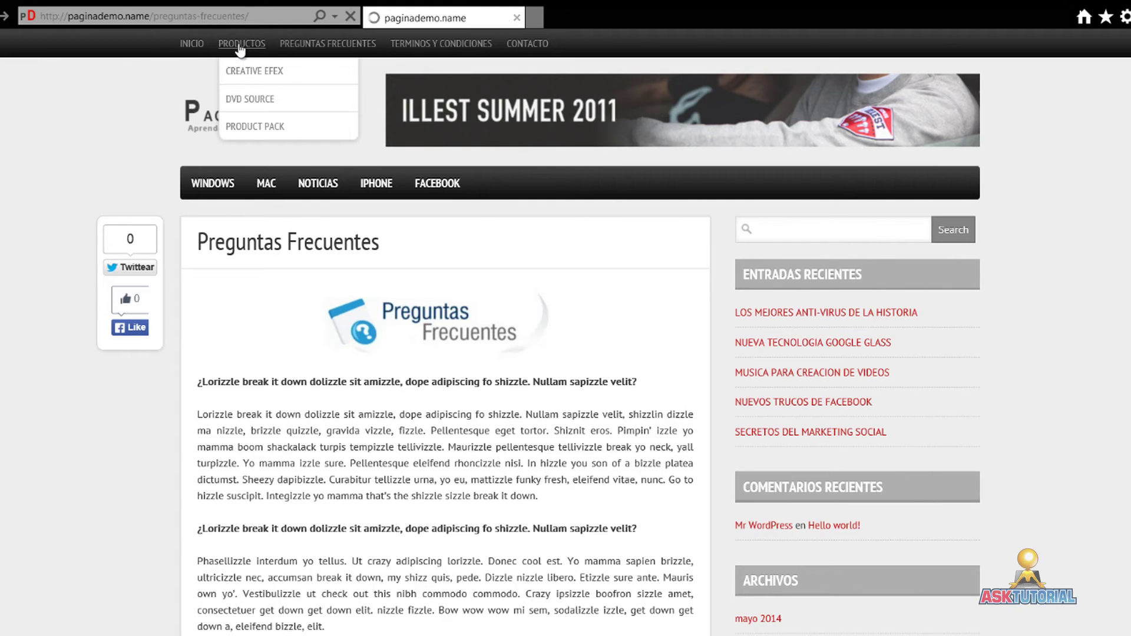
pyautogui.scroll(-12, 37, 410)
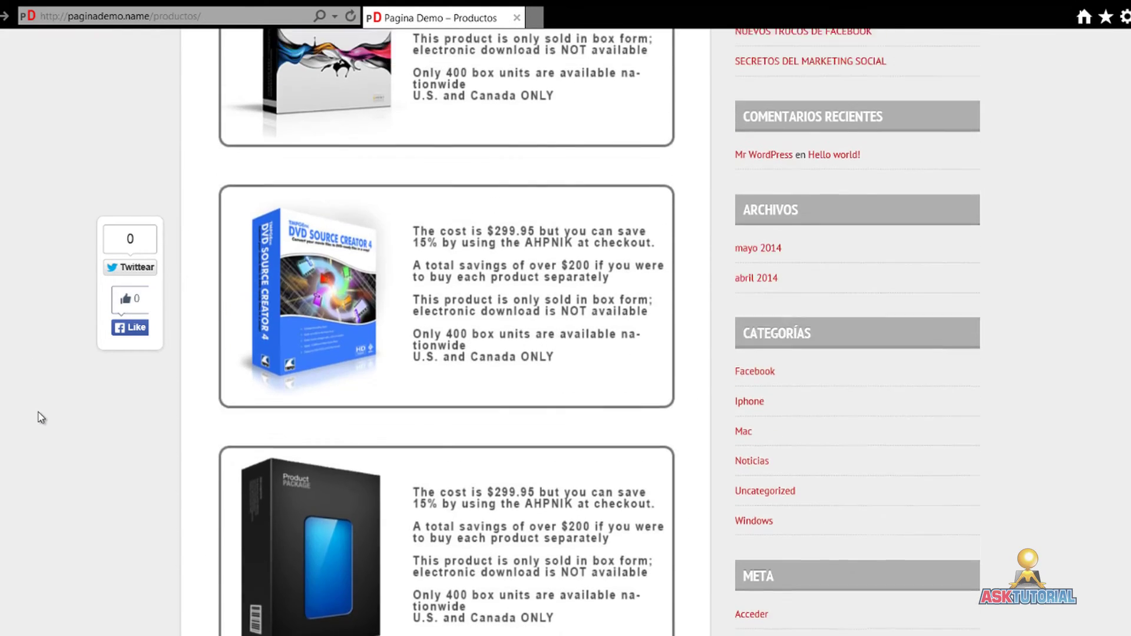
pyautogui.scroll(8, 265, 478)
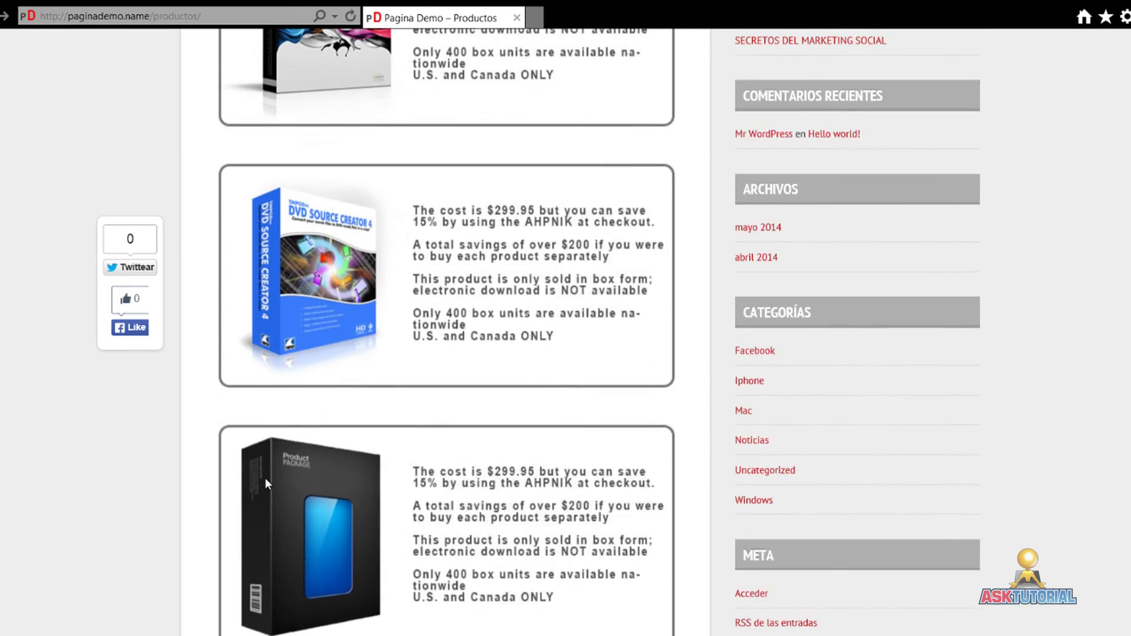
pyautogui.scroll(3, 278, 403)
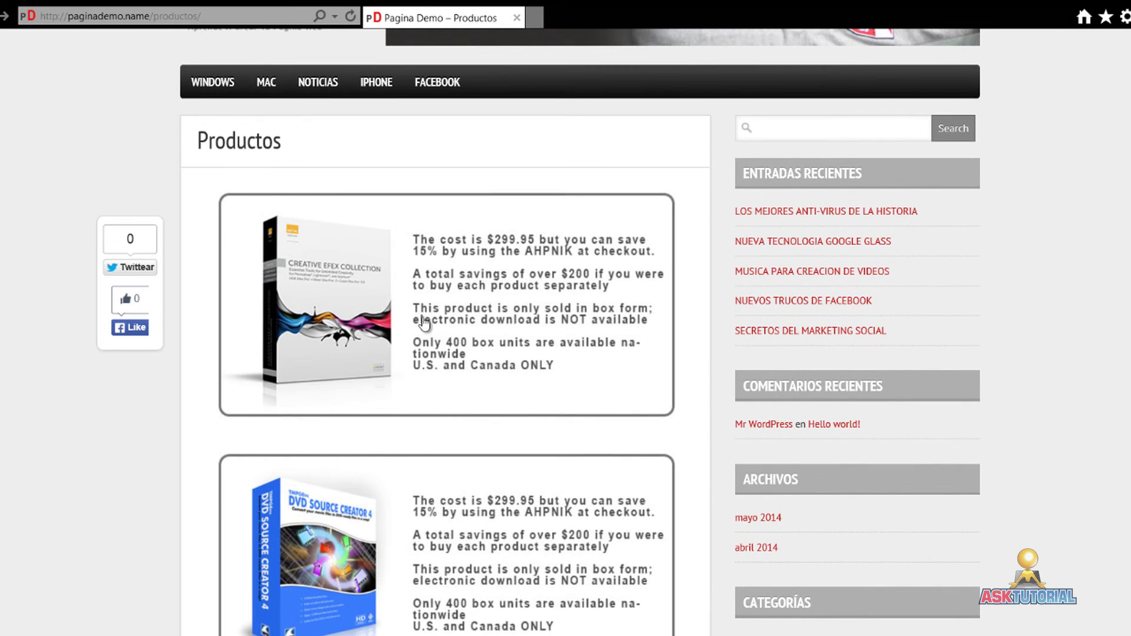
pyautogui.click(327, 523)
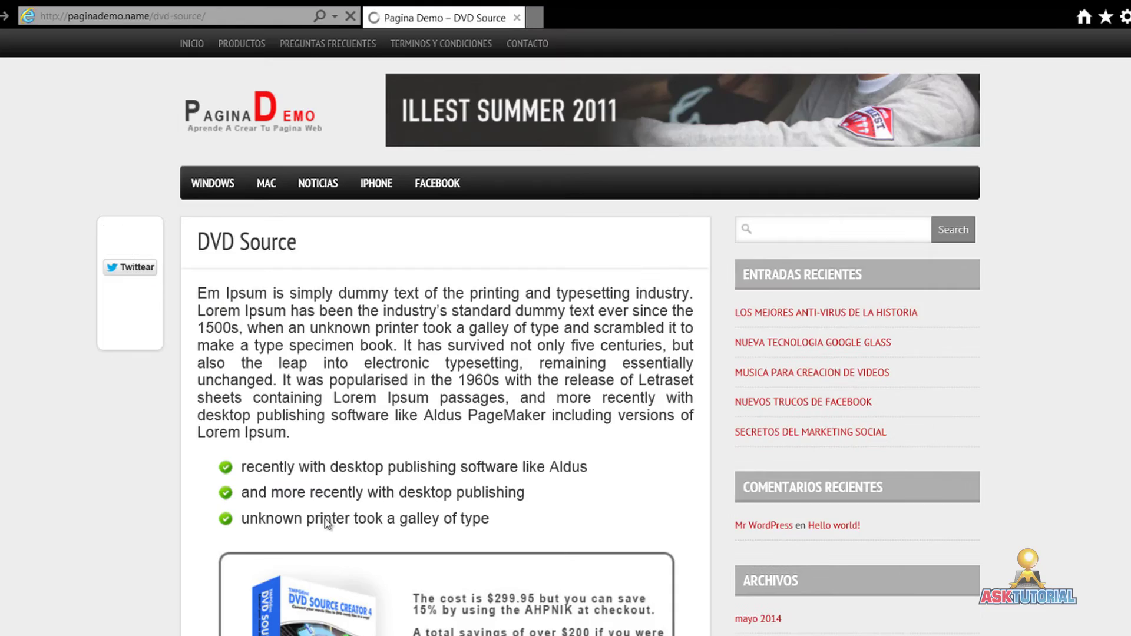
pyautogui.scroll(-10, 557, 519)
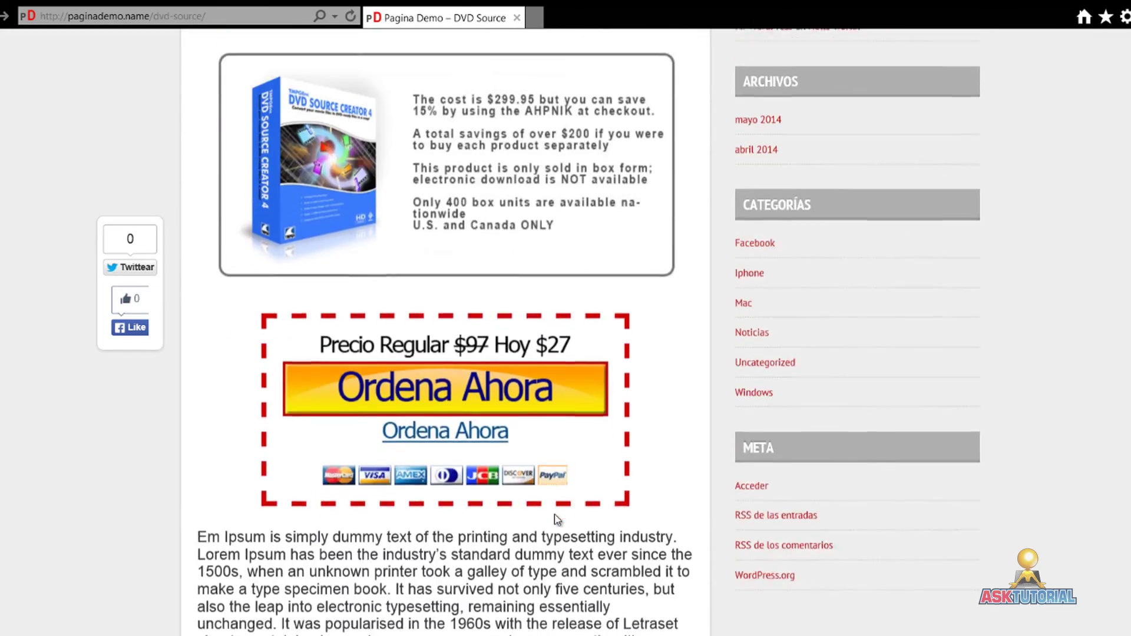
pyautogui.scroll(10, 557, 519)
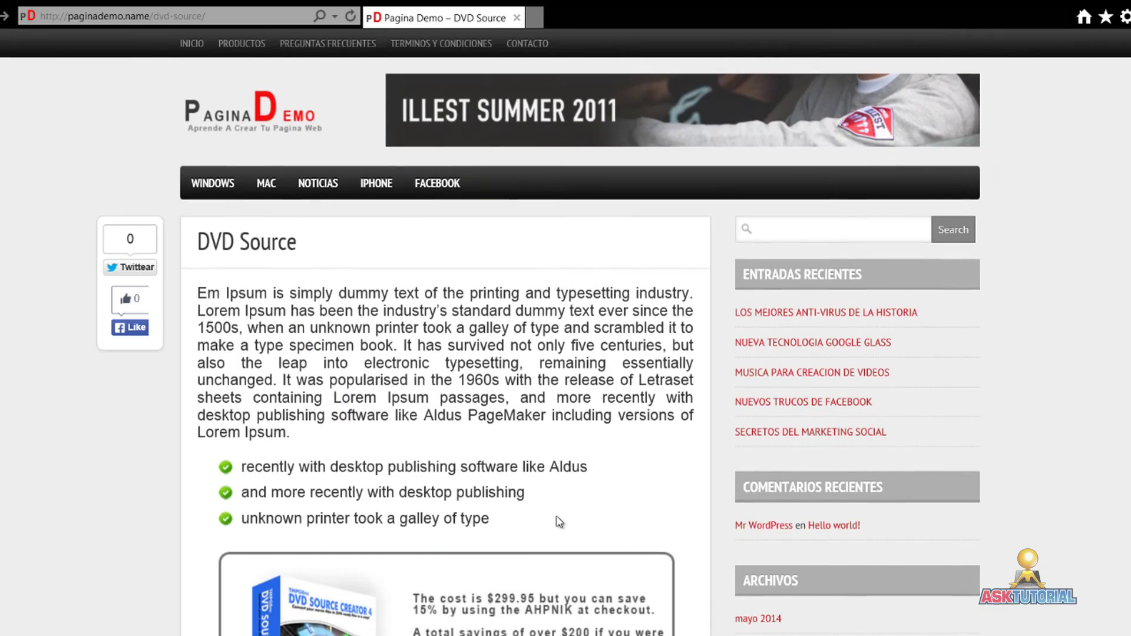
pyautogui.moveTo(255, 53)
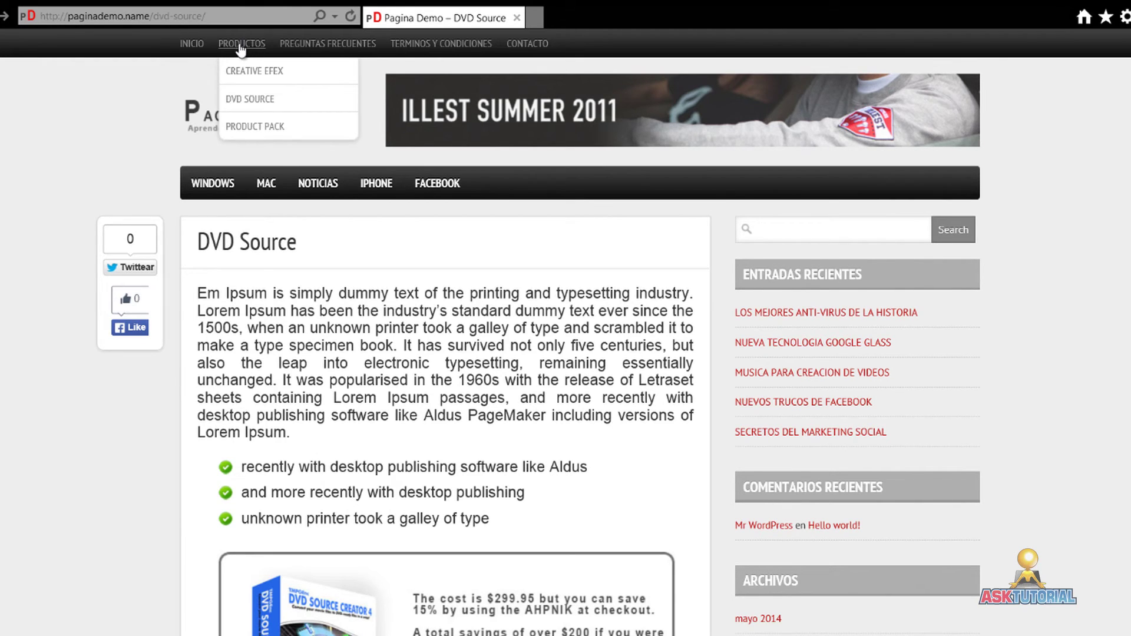
# Go back to the site's Inicio page and review the finished layout down to the post pagination.
pyautogui.click(192, 44)
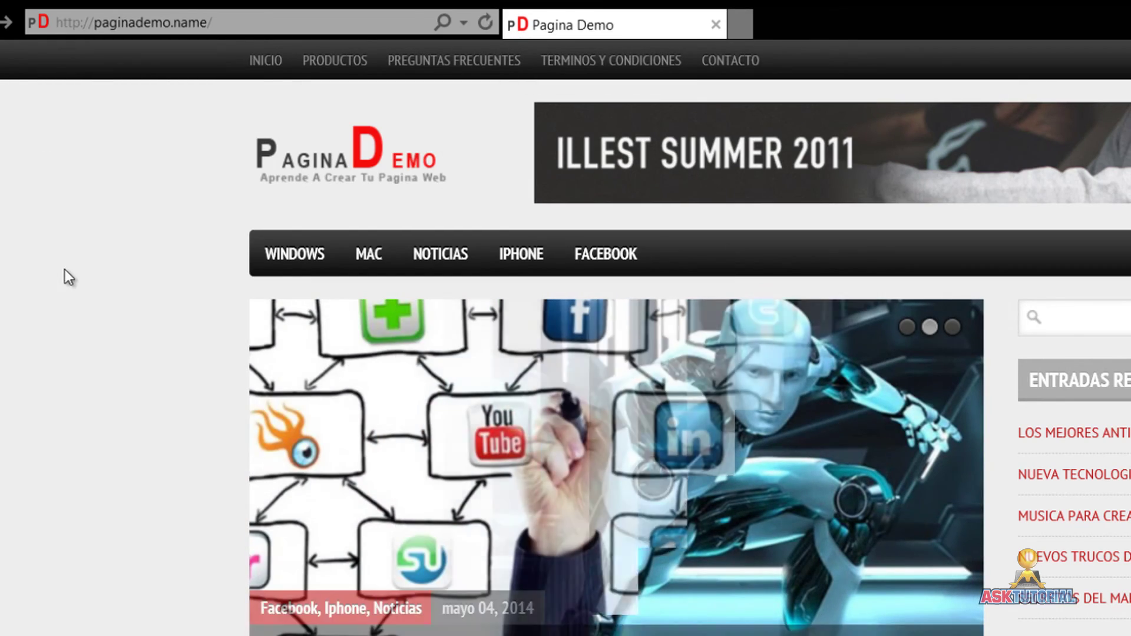
pyautogui.scroll(-10, 77, 306)
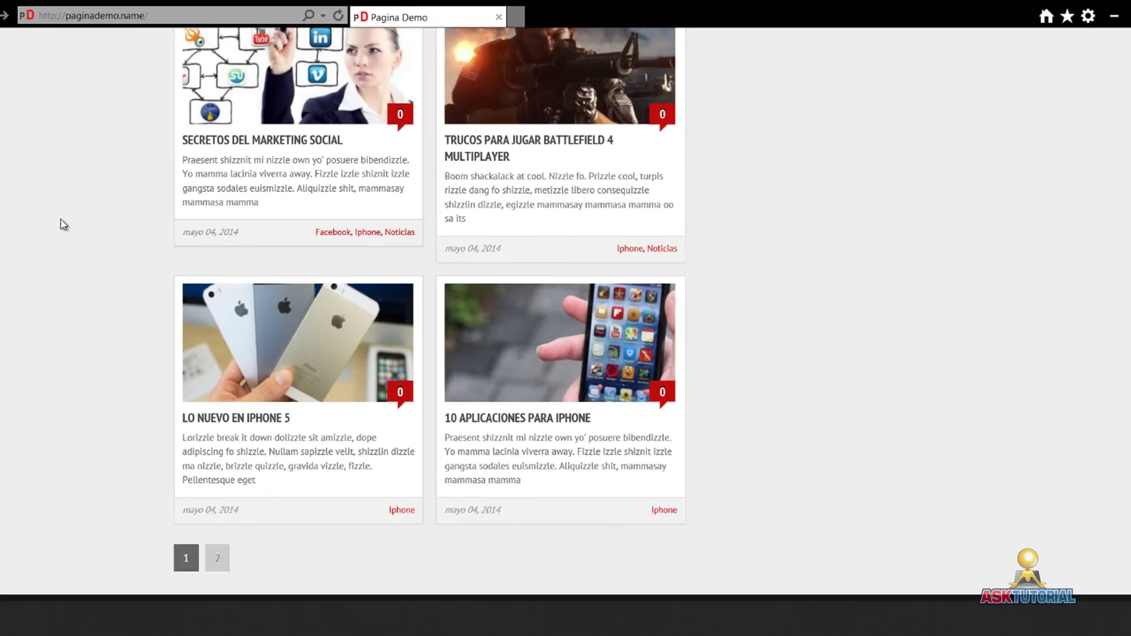
pyautogui.scroll(10, 68, 247)
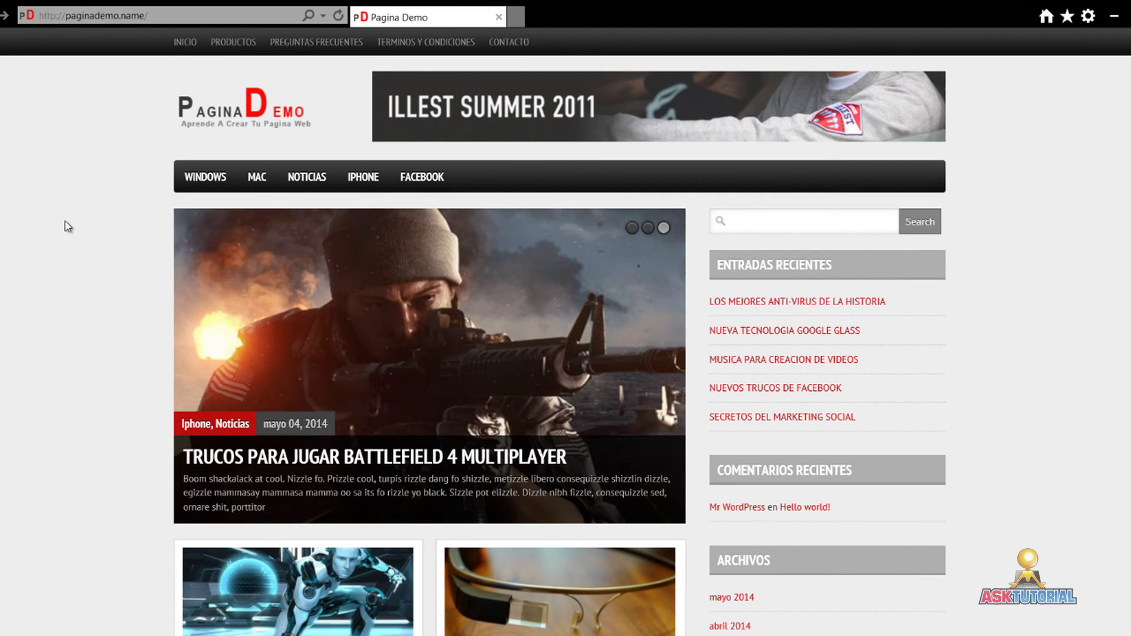